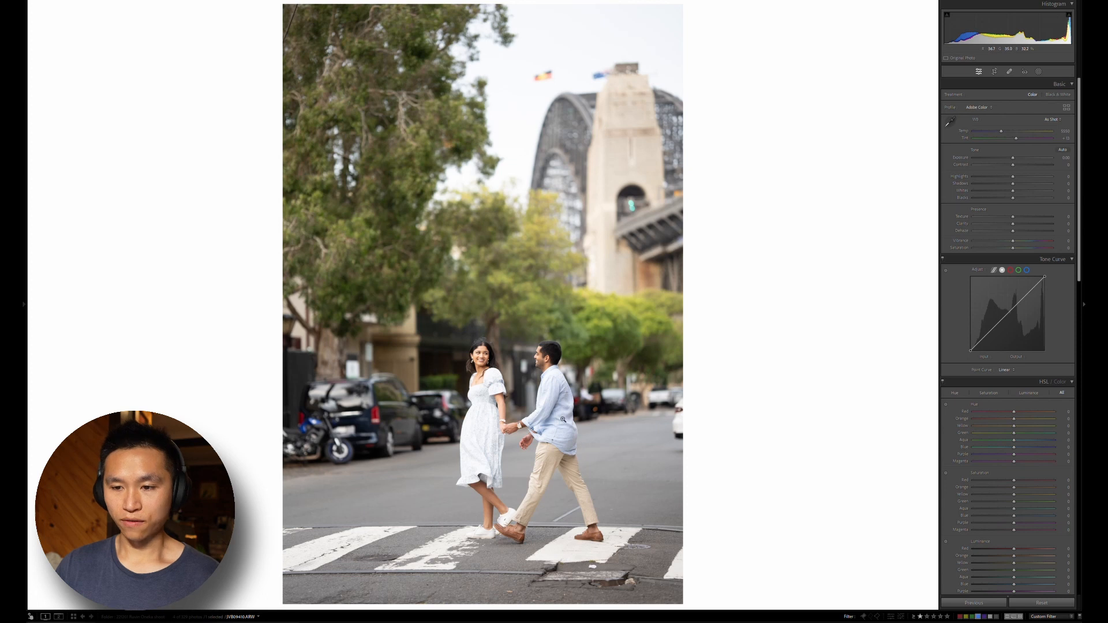
Crop the photo tighter around the walking couple, trimming the tree side, the sky and the foreground road
{"action": "key", "text": "r"}
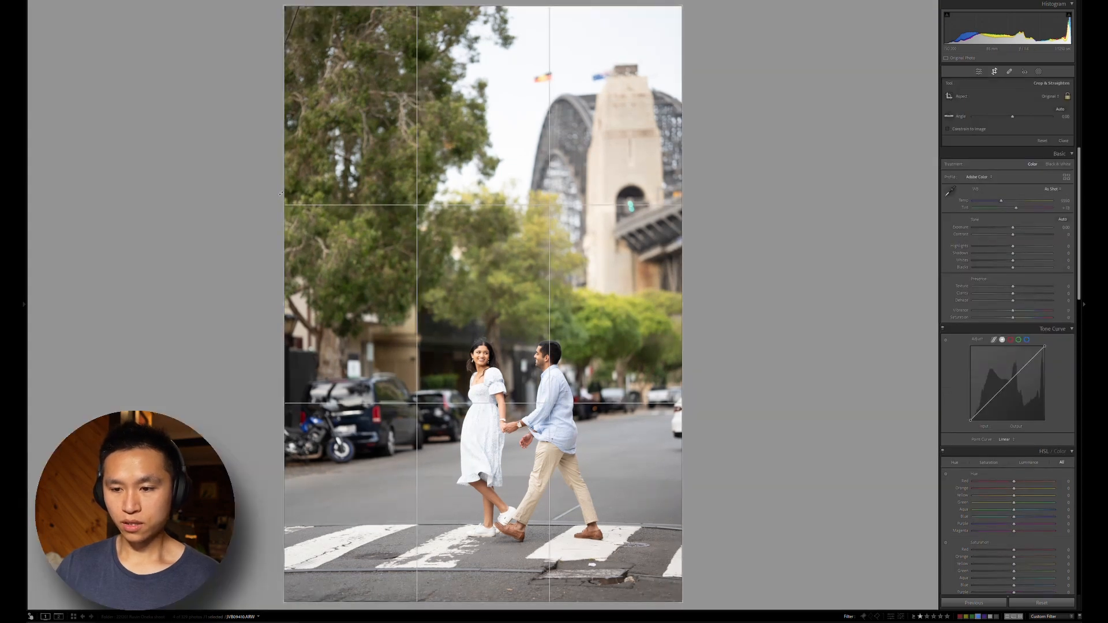
{"action": "left_click_drag", "start_coordinate": [287, 191], "coordinate": [309, 204]}
{"action": "left_click_drag", "start_coordinate": [463, 266], "coordinate": [462, 263]}
{"action": "left_click_drag", "start_coordinate": [310, 183], "coordinate": [313, 183]}
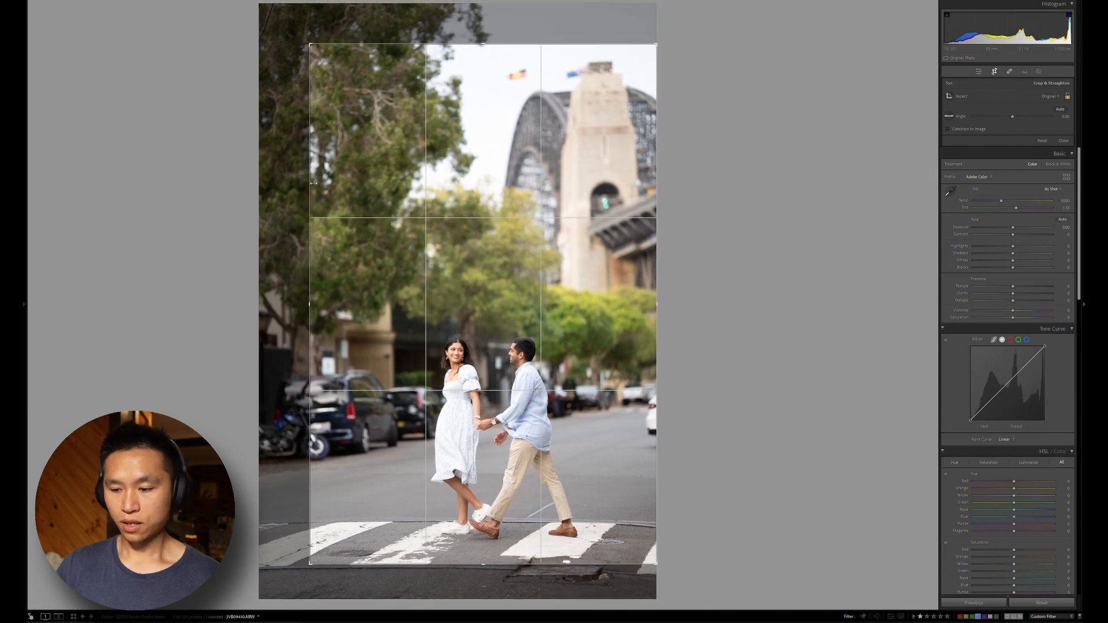
{"action": "key", "text": "Return"}
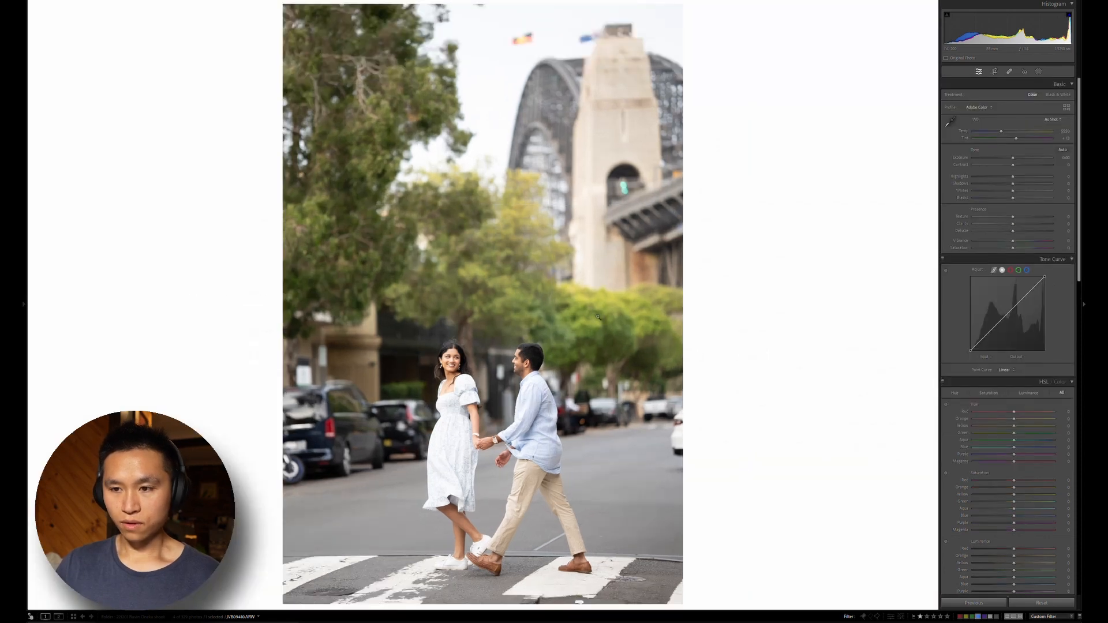
{"action": "key", "text": "r"}
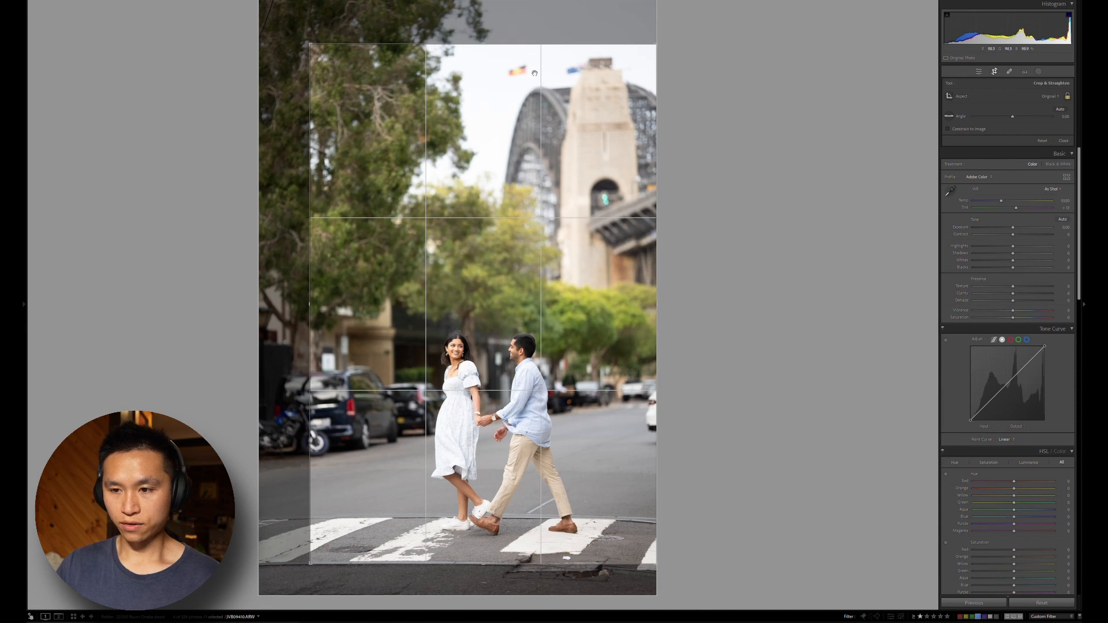
{"action": "key", "text": "r"}
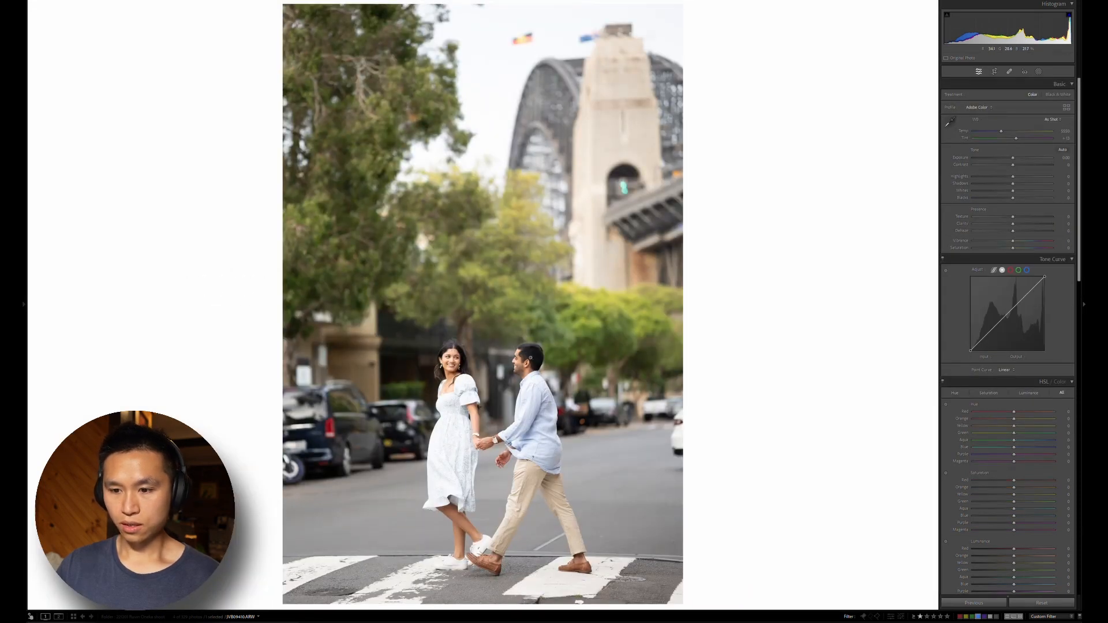
Check the man's face up close, and enable lens profile corrections for the photo
{"action": "left_click", "coordinate": [527, 358]}
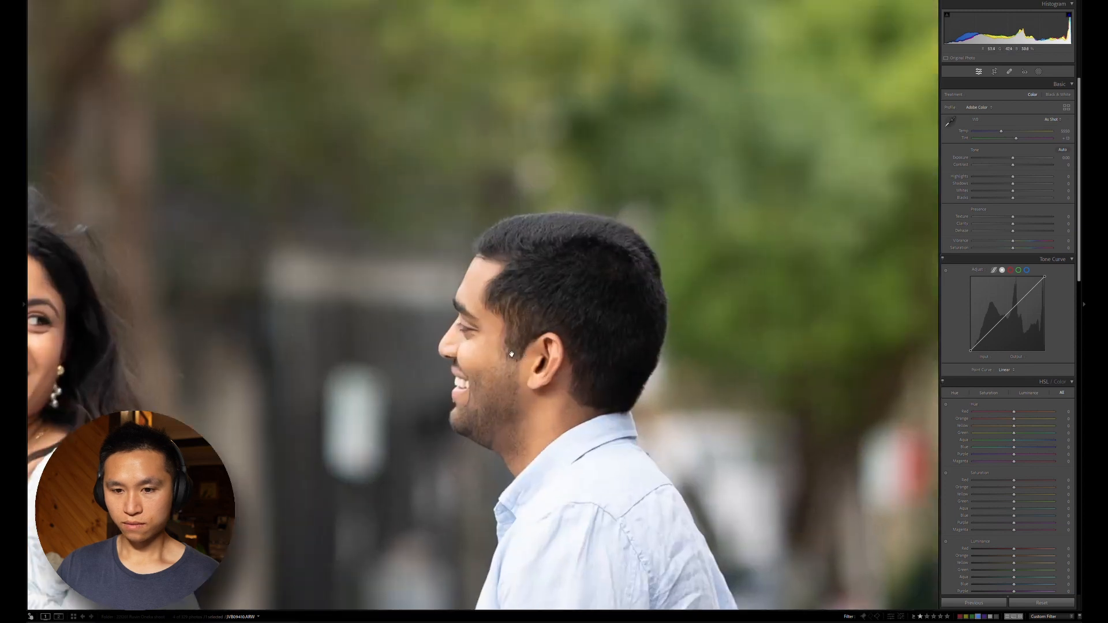
{"action": "left_click_drag", "start_coordinate": [527, 358], "coordinate": [655, 311]}
{"action": "left_click", "coordinate": [654, 311]}
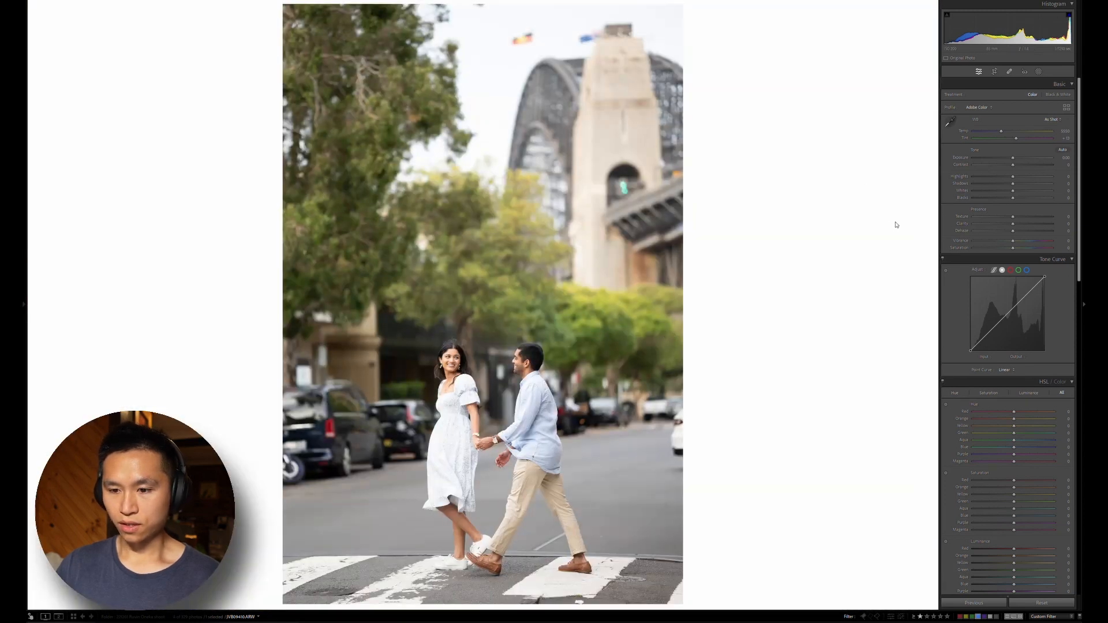
{"action": "scroll", "coordinate": [962, 296], "scroll_direction": "down", "scroll_amount": 15}
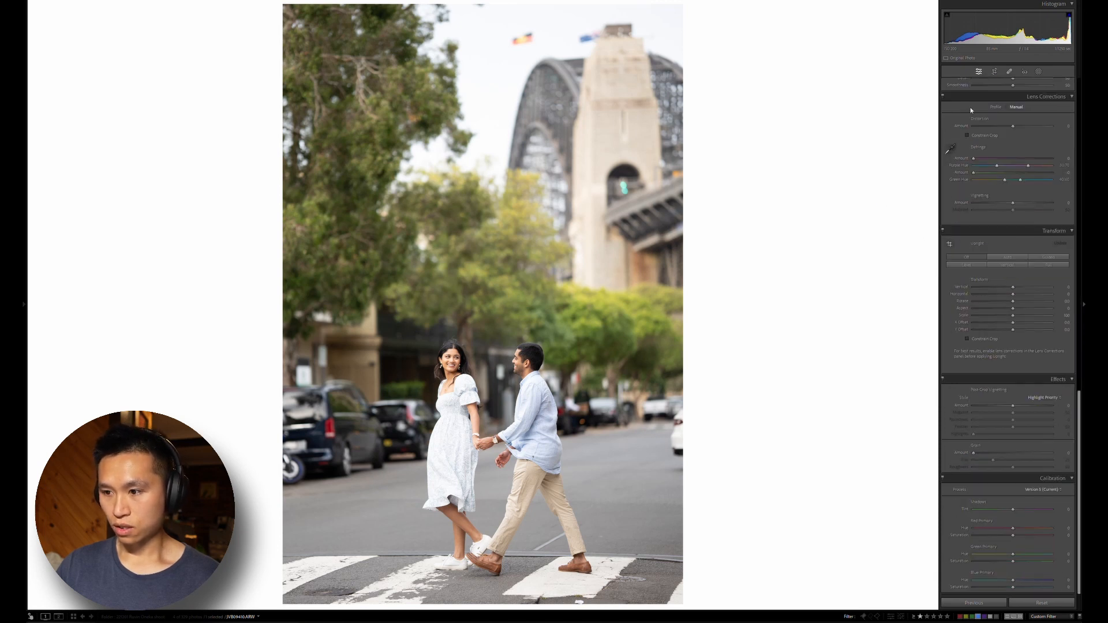
{"action": "left_click", "coordinate": [995, 107]}
{"action": "left_click", "coordinate": [946, 125]}
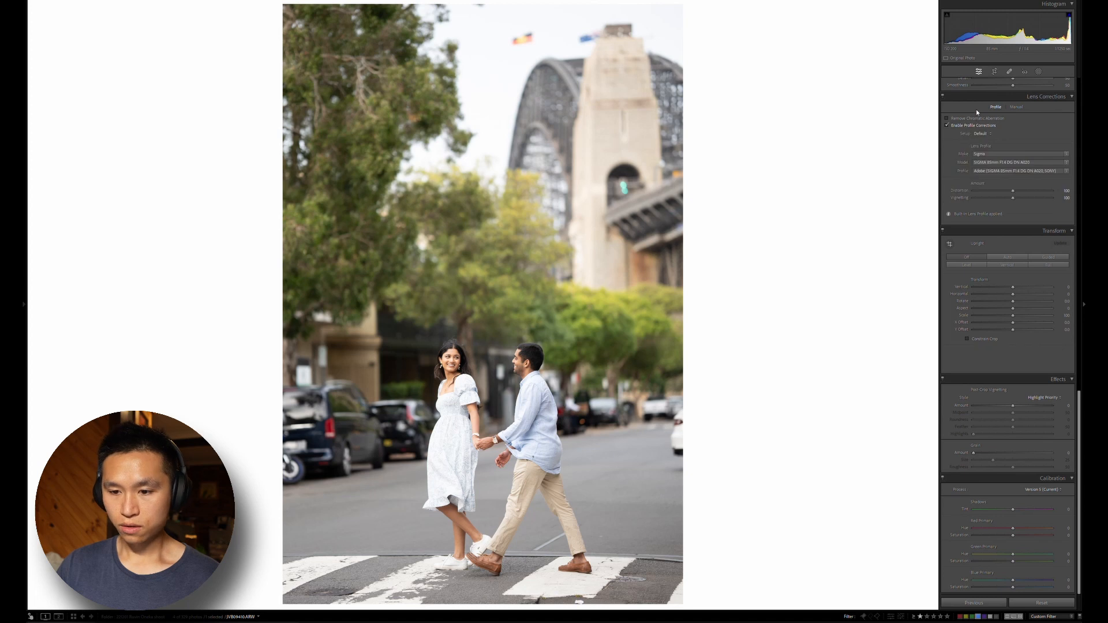
Lower the exposure by just under half a stop and set the contrast to -40
{"action": "scroll", "coordinate": [950, 178], "scroll_direction": "up", "scroll_amount": 15}
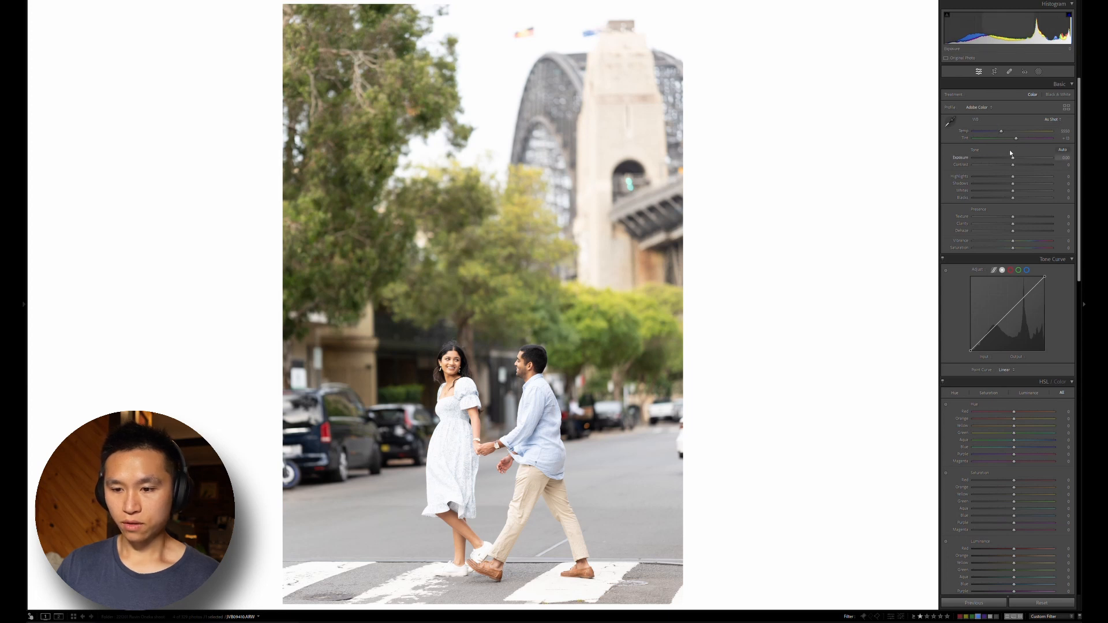
{"action": "left_click_drag", "start_coordinate": [1013, 156], "coordinate": [1009, 156]}
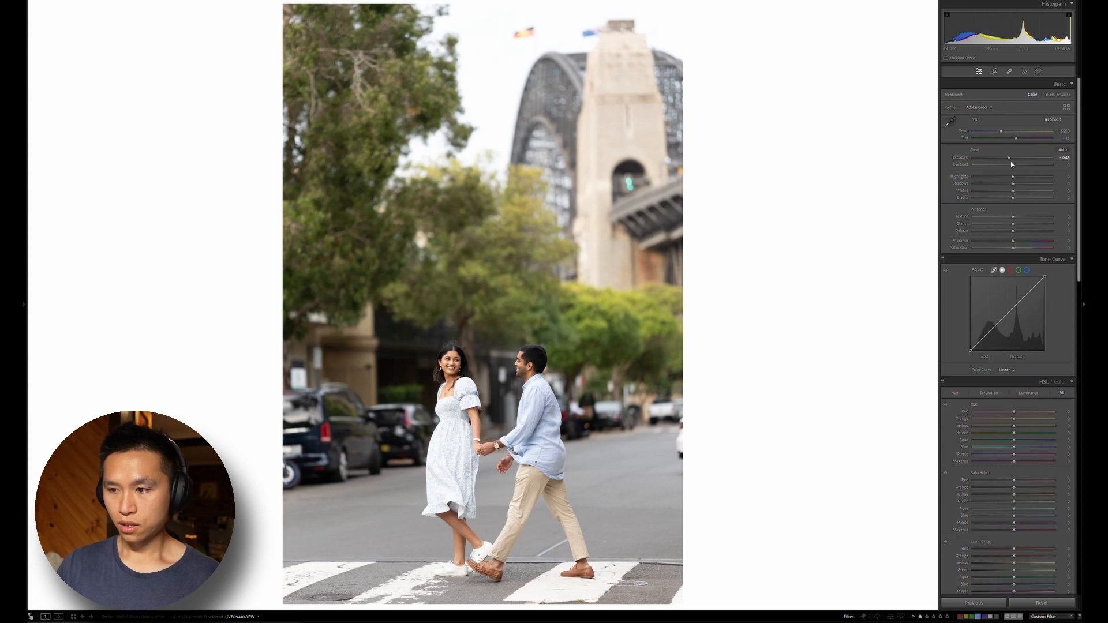
{"action": "left_click_drag", "start_coordinate": [1011, 164], "coordinate": [997, 160]}
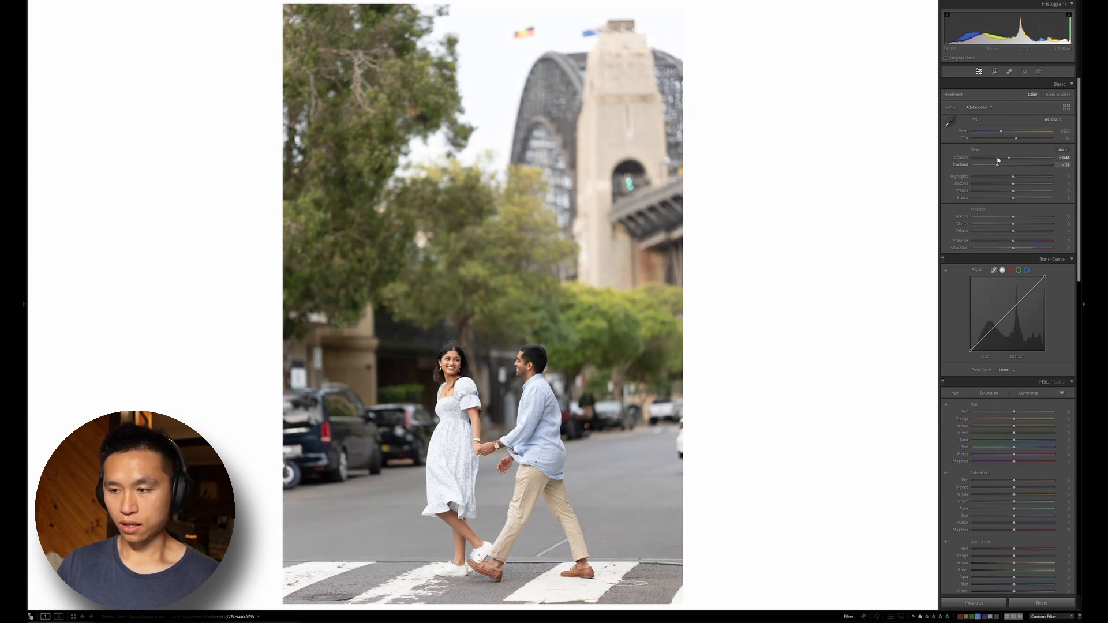
{"action": "left_click", "coordinate": [1063, 164]}
{"action": "type", "text": "-40"}
{"action": "key", "text": "Return"}
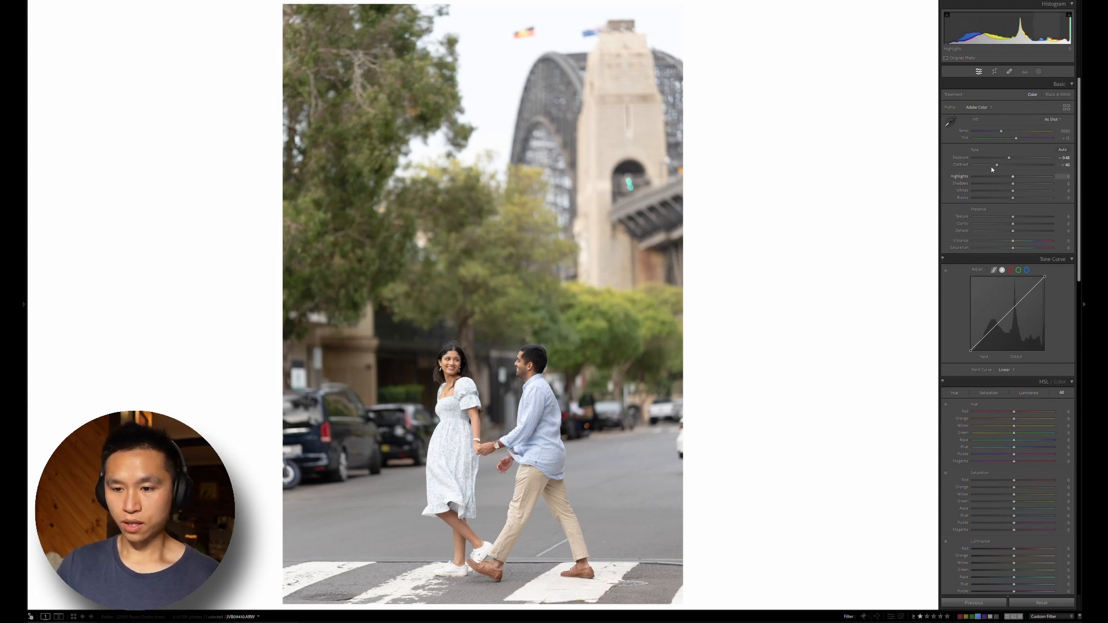
Balance the tones with highlights at about -81, shadows +27, whites +34 and blacks about -64, checking the faces up close
{"action": "mouse_move", "coordinate": [992, 170]}
{"action": "left_mouse_down"}
{"action": "mouse_move", "coordinate": [972, 163]}
{"action": "mouse_move", "coordinate": [1038, 175]}
{"action": "mouse_move", "coordinate": [990, 185]}
{"action": "left_mouse_up"}
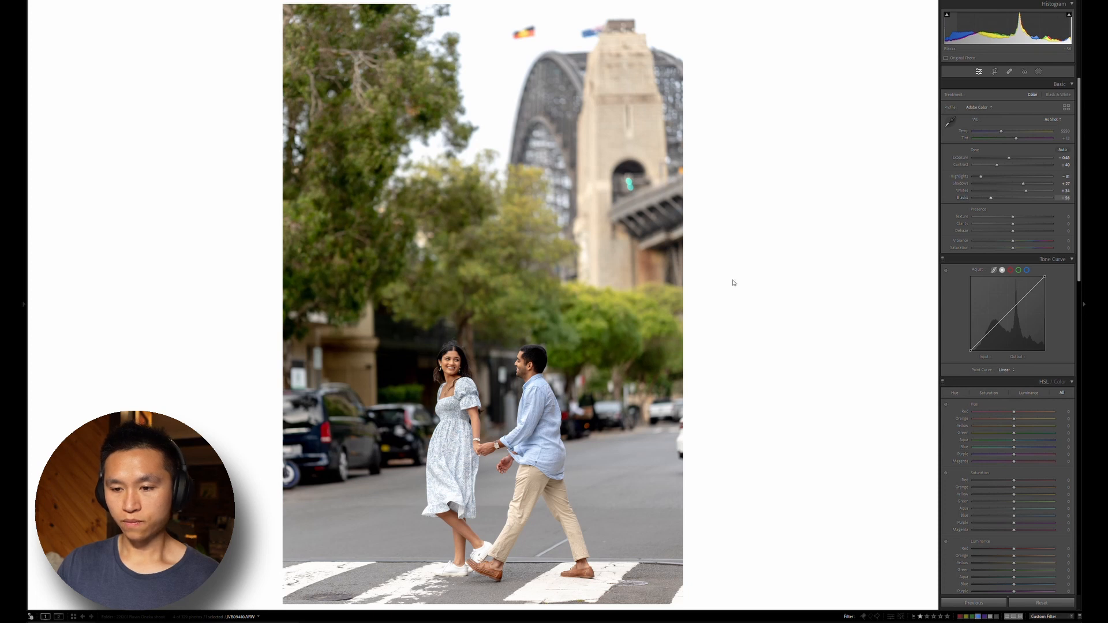
{"action": "left_click", "coordinate": [475, 353]}
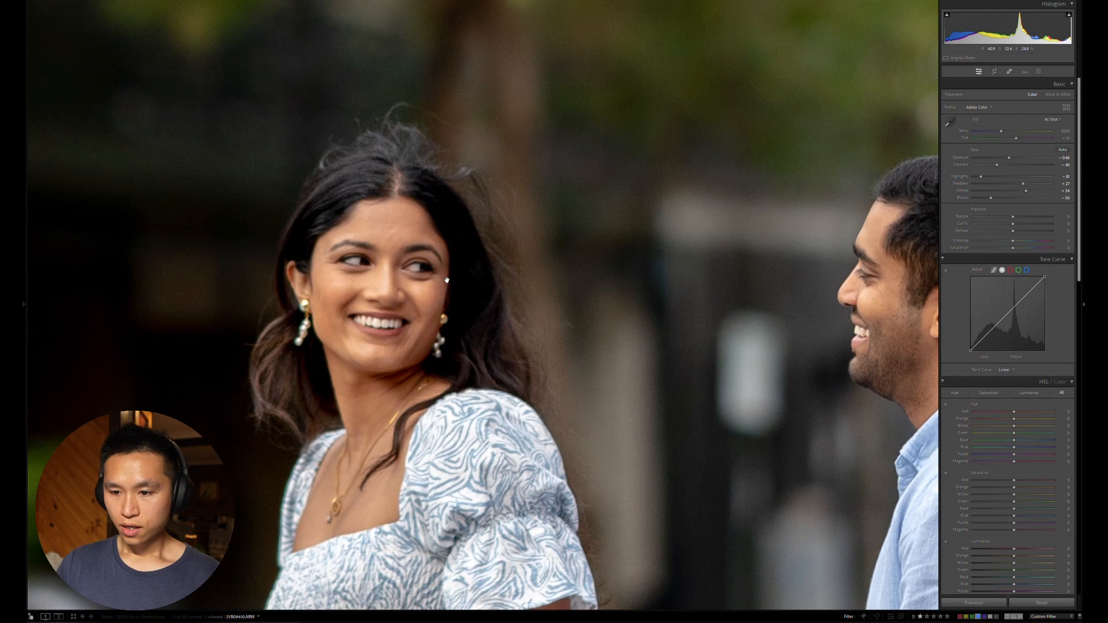
{"action": "left_click", "coordinate": [446, 280]}
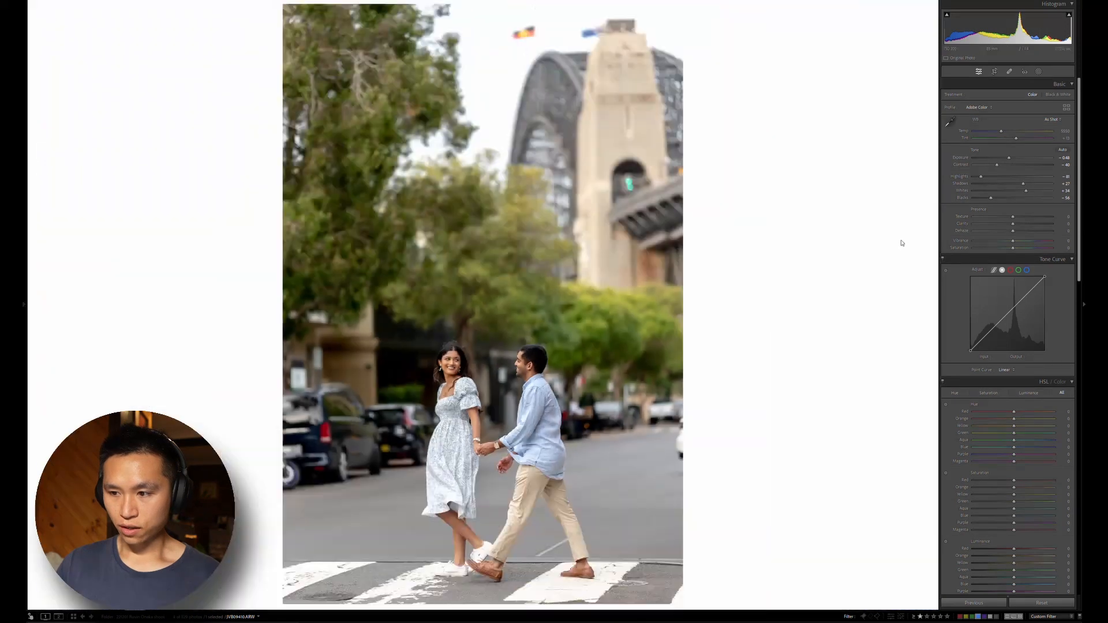
{"action": "left_click_drag", "start_coordinate": [990, 198], "coordinate": [986, 198]}
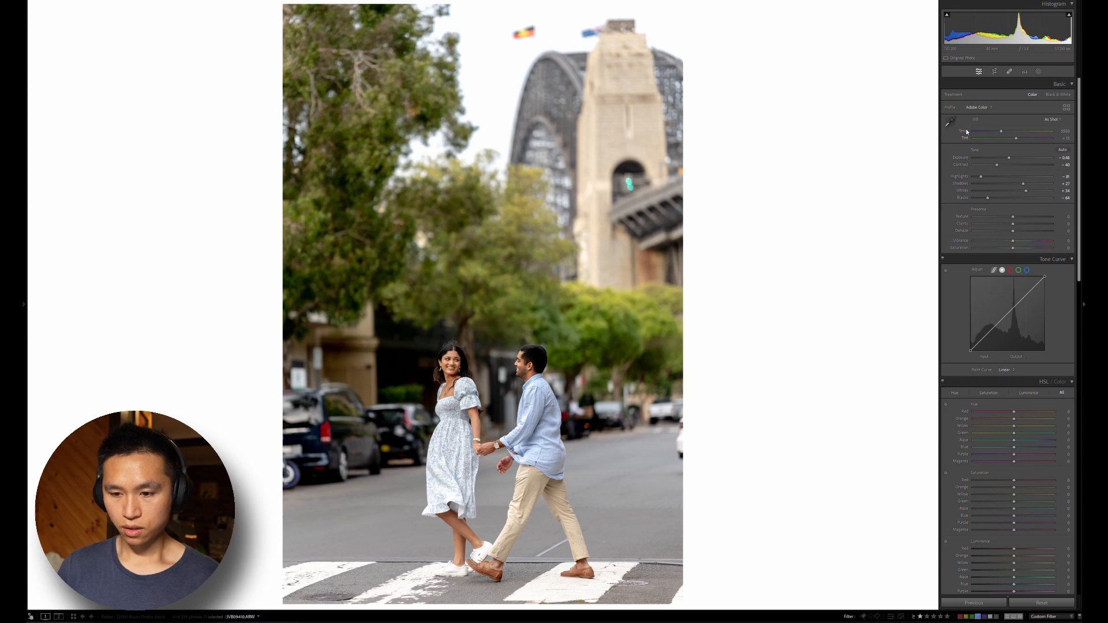
Warm the white balance to a temperature of about 5750 and a tint of +23
{"action": "left_click_drag", "start_coordinate": [1018, 139], "coordinate": [1020, 138]}
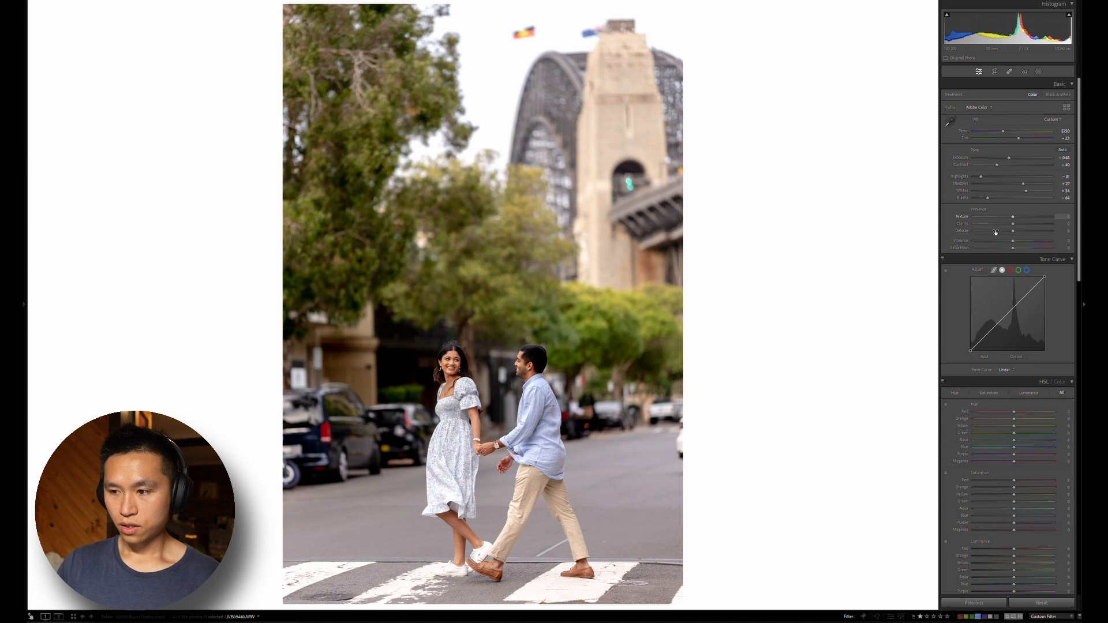
Soften the photo by setting texture to -10 and clarity to -10
{"action": "left_click", "coordinate": [1066, 216]}
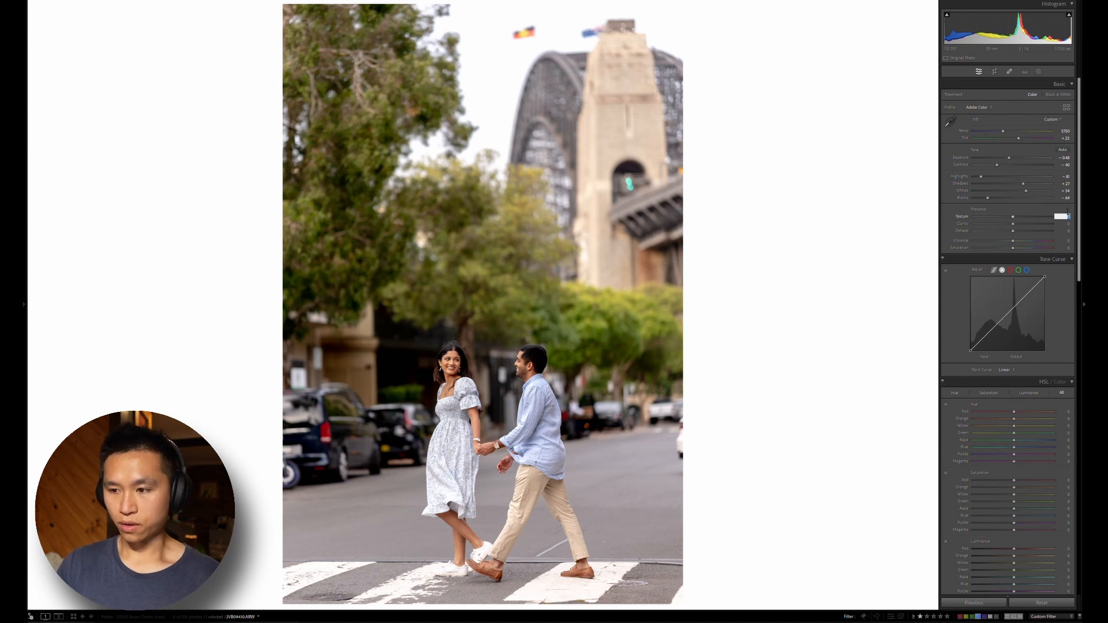
{"action": "type", "text": "- "}
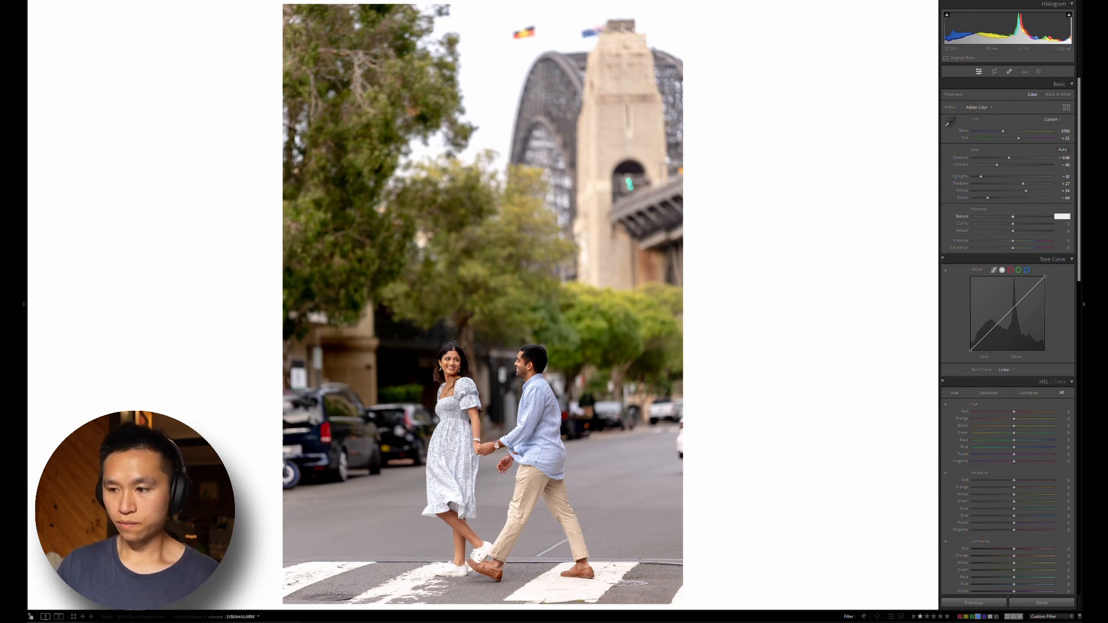
{"action": "type", "text": "10"}
{"action": "key", "text": "Tab"}
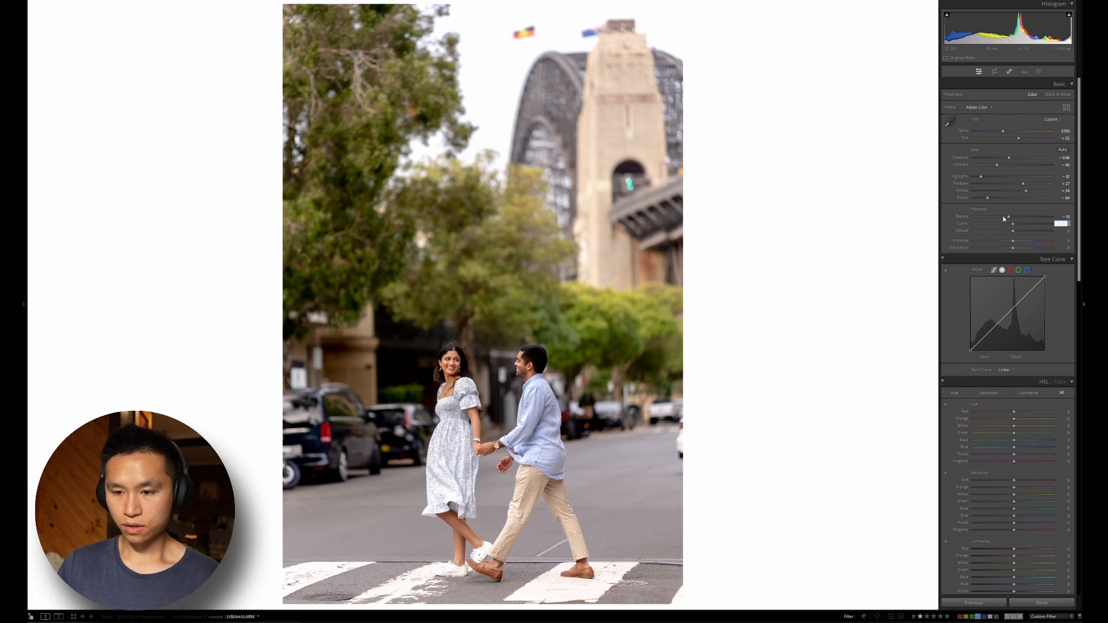
{"action": "type", "text": "-15"}
{"action": "key", "text": "Return"}
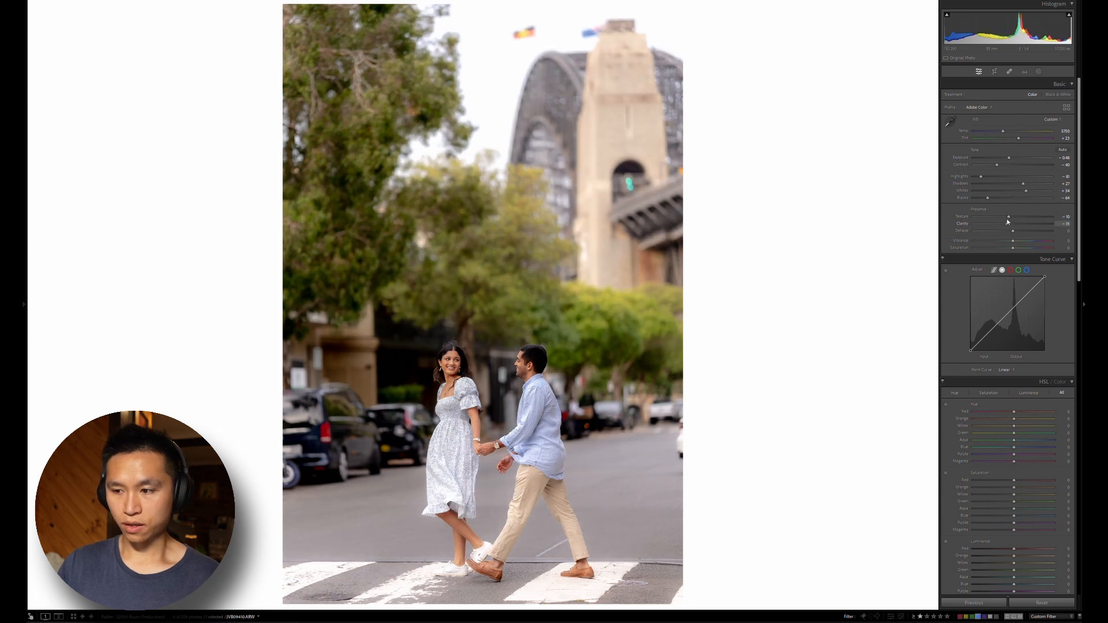
{"action": "left_click", "coordinate": [1064, 223]}
{"action": "type", "text": "-10"}
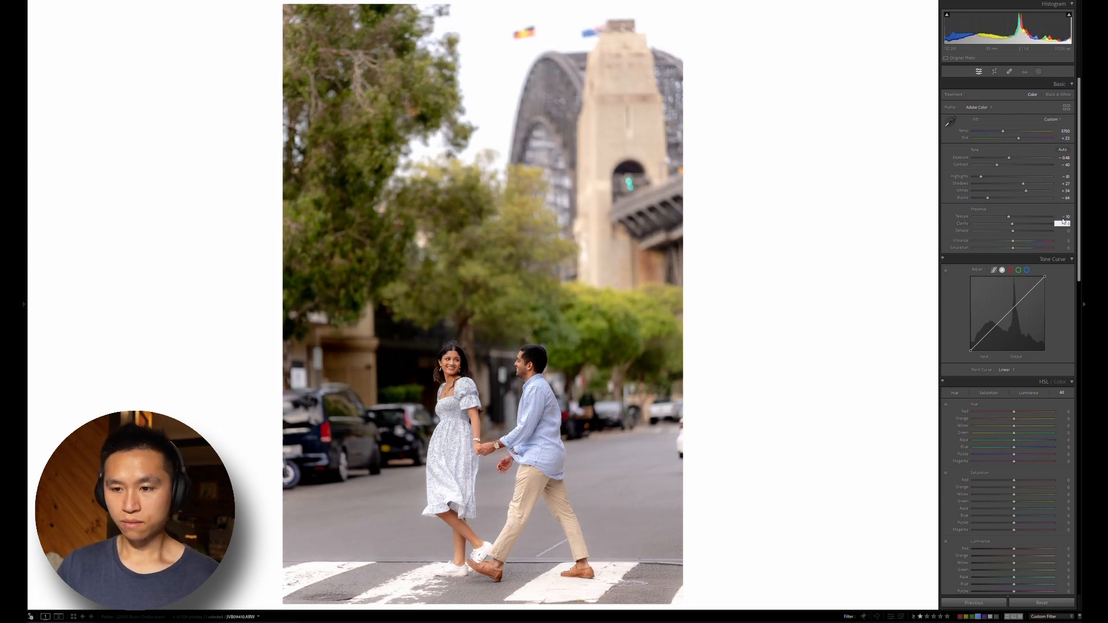
{"action": "key", "text": "Return"}
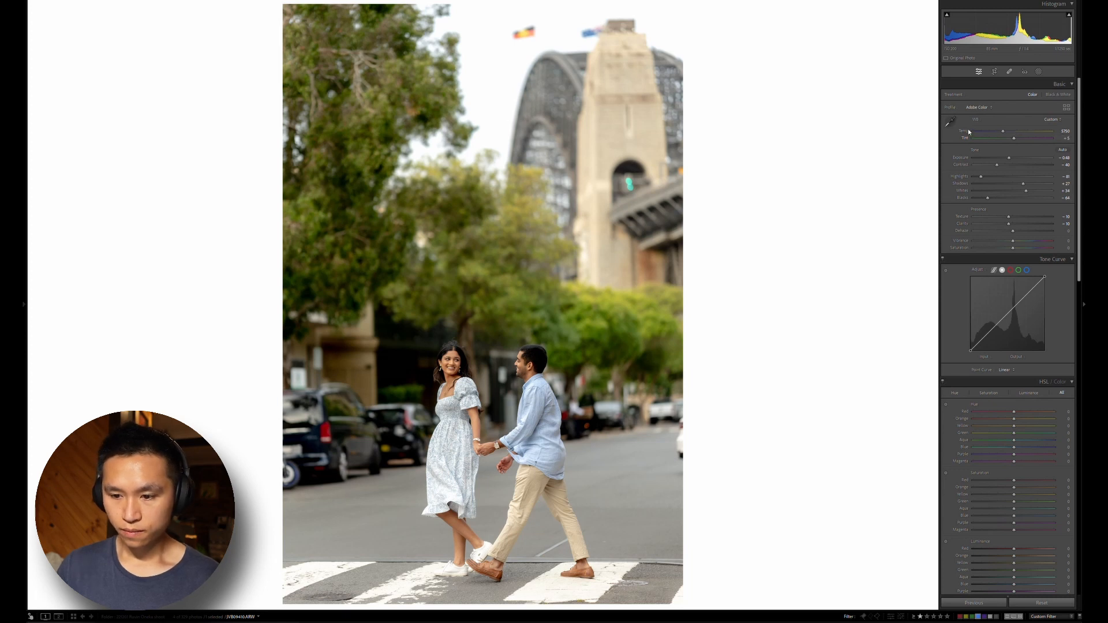
Set the white balance tint to +15
{"action": "key", "text": "equal"}
{"action": "key", "text": "equal"}
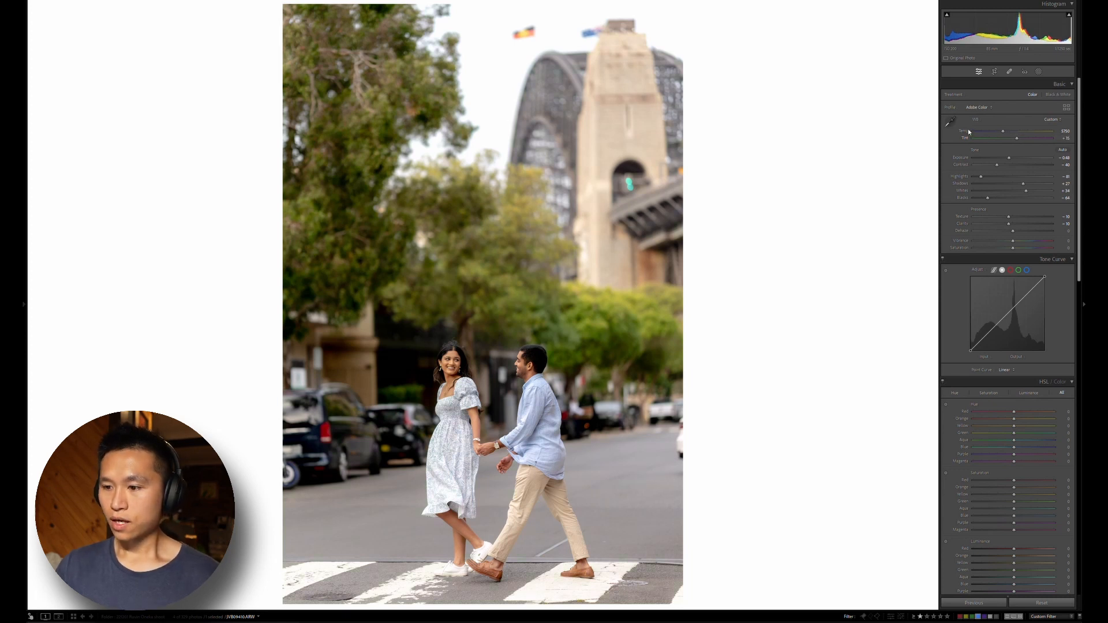
Brighten the photo with the tone curve by raising a point in the upper midtones and anchoring a second point in the shadows
{"action": "scroll", "coordinate": [955, 260], "scroll_direction": "down", "scroll_amount": 5}
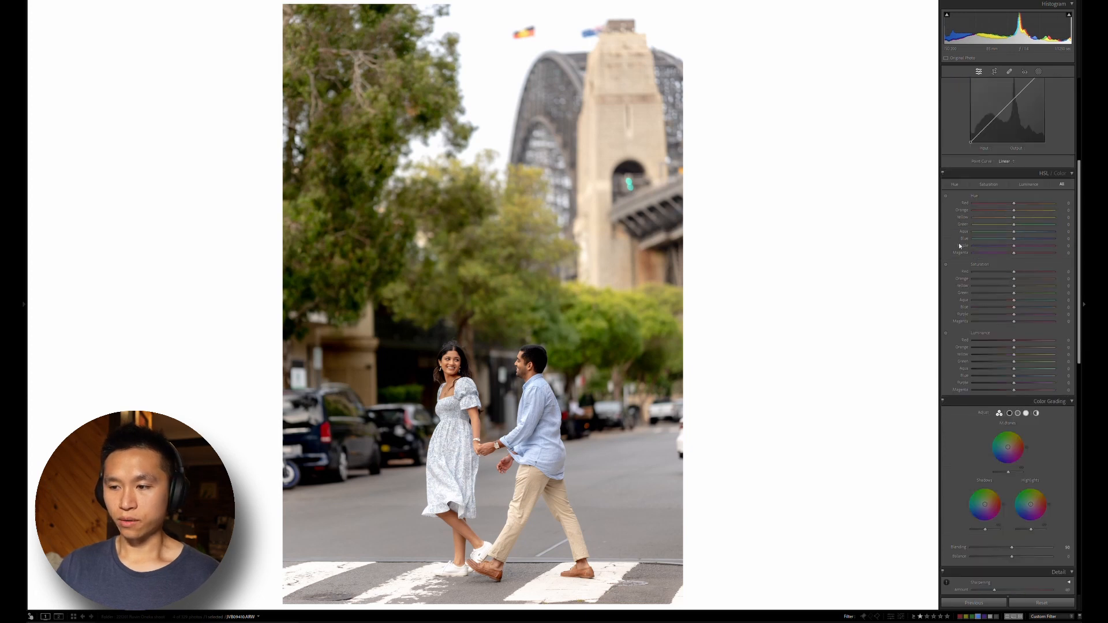
{"action": "scroll", "coordinate": [958, 242], "scroll_direction": "up", "scroll_amount": 2}
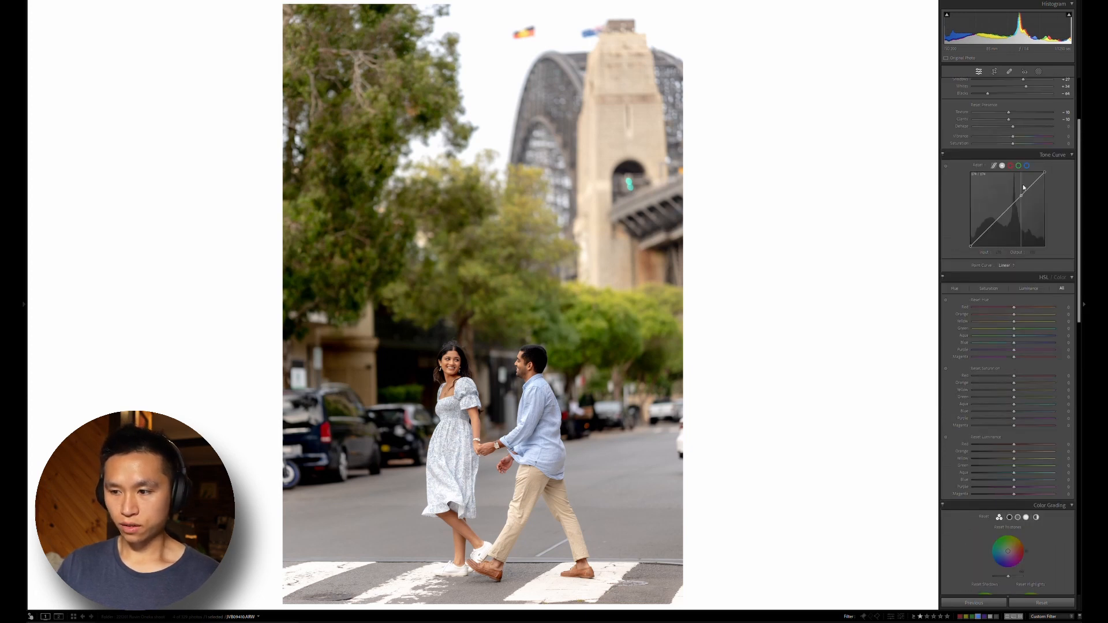
{"action": "left_click_drag", "start_coordinate": [1023, 187], "coordinate": [1022, 170]}
{"action": "key", "text": "alt"}
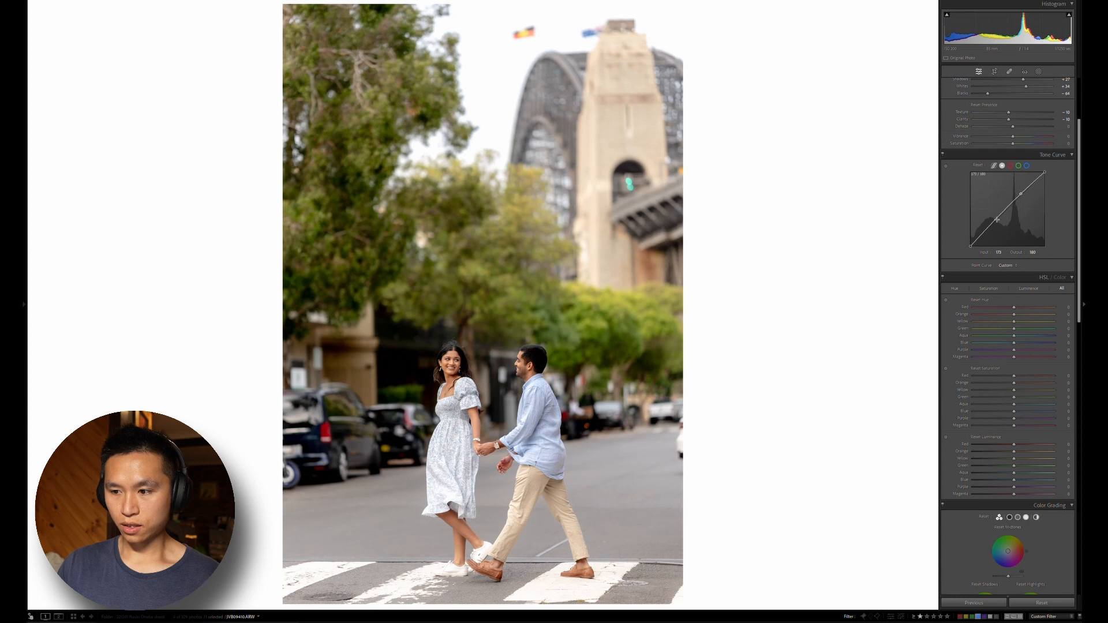
{"action": "left_click", "coordinate": [992, 223]}
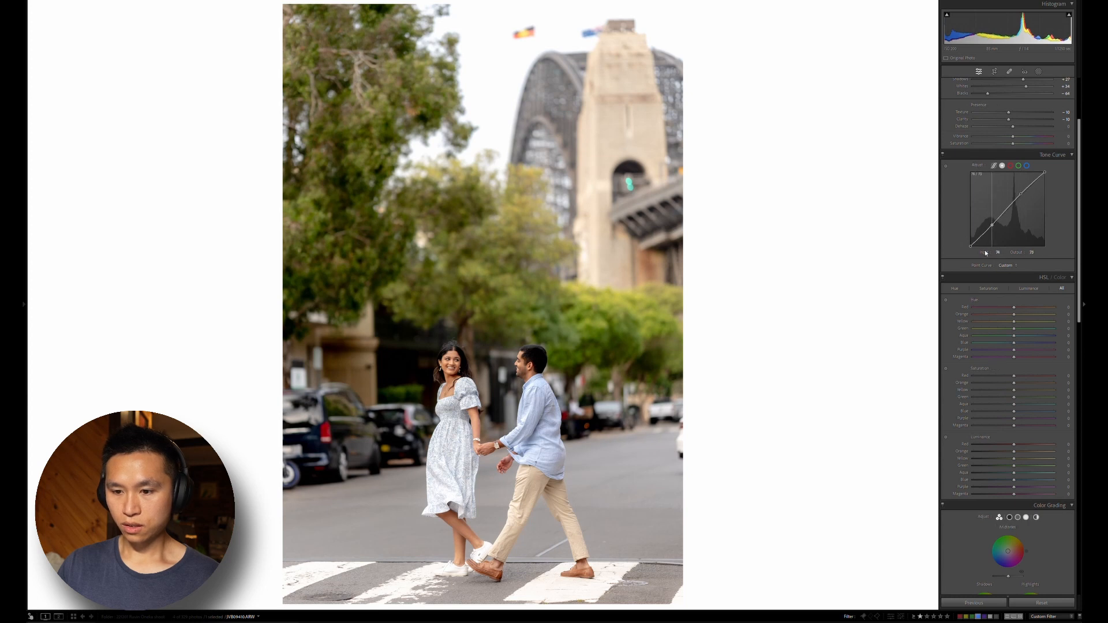
{"action": "left_click_drag", "start_coordinate": [989, 242], "coordinate": [1021, 177]}
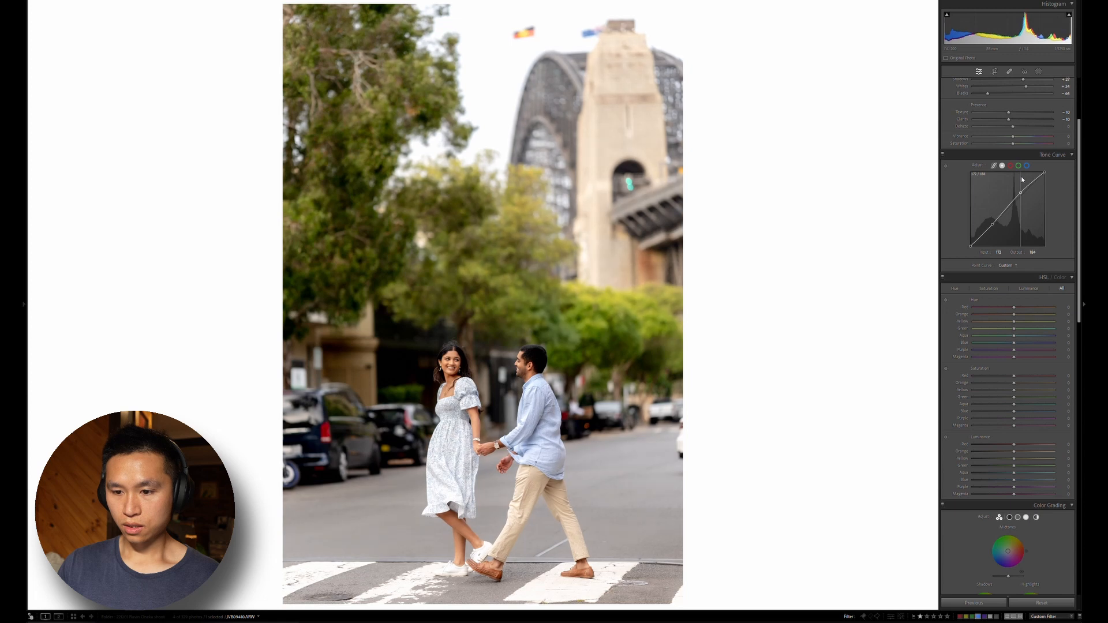
Shift the tree foliage toward green with targeted hue adjustment, yellow to about +34 and green to about +18
{"action": "left_click", "coordinate": [945, 299]}
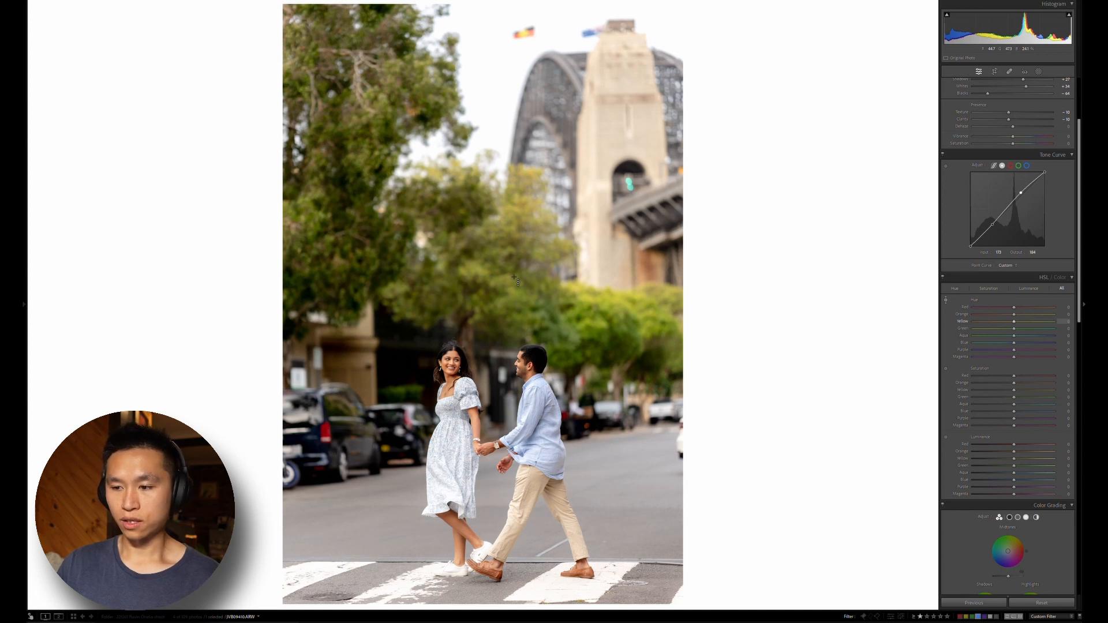
{"action": "left_click", "coordinate": [945, 299]}
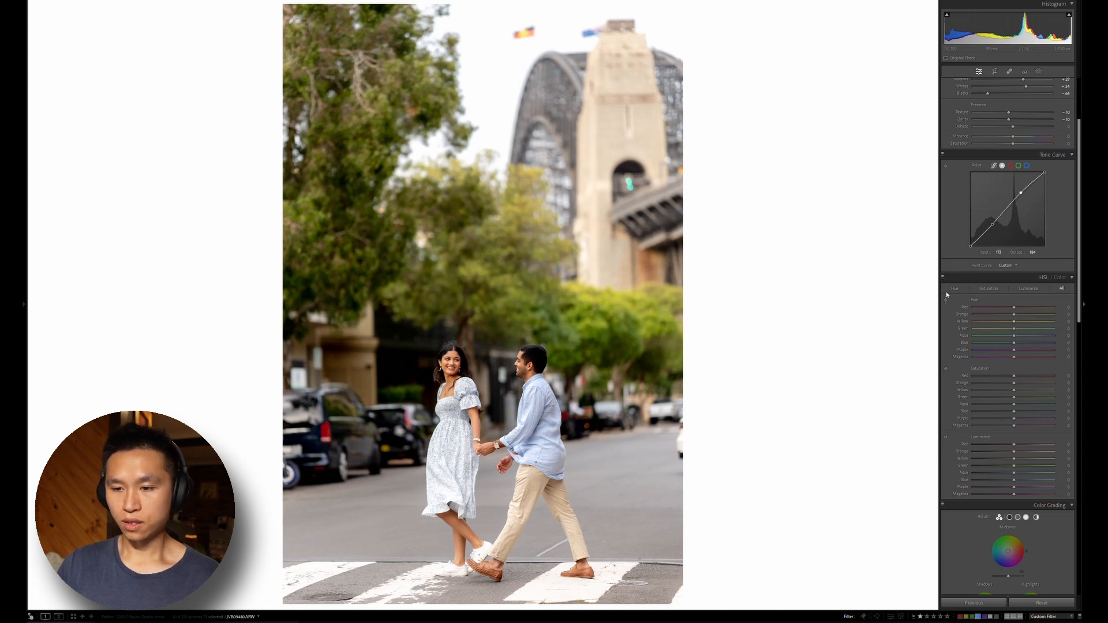
{"action": "left_click_drag", "start_coordinate": [515, 286], "coordinate": [516, 297]}
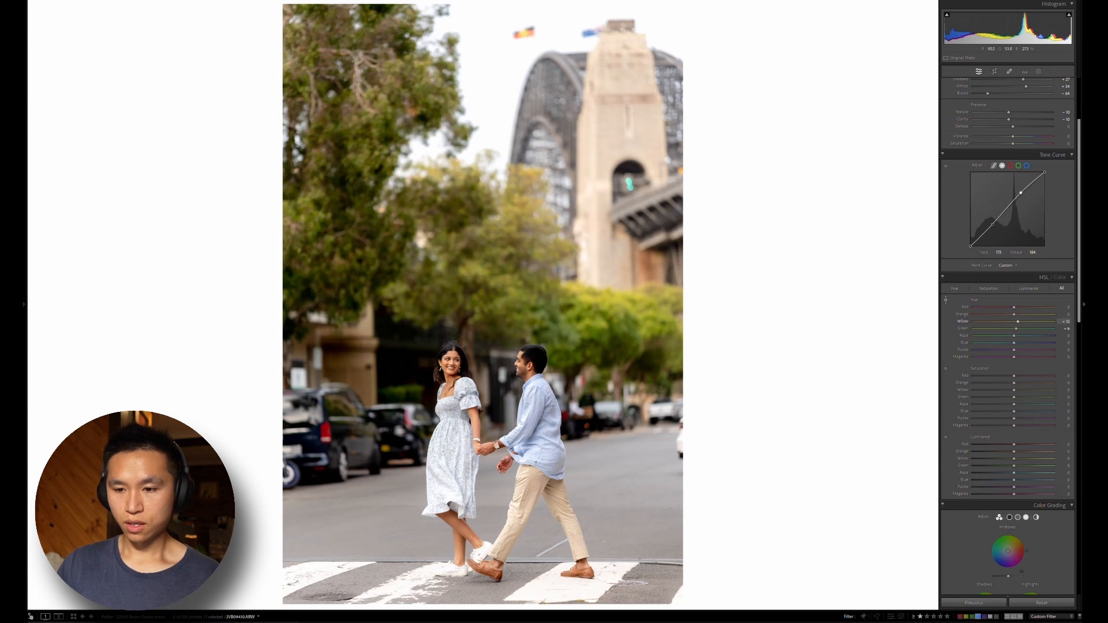
{"action": "left_click_drag", "start_coordinate": [515, 282], "coordinate": [515, 254]}
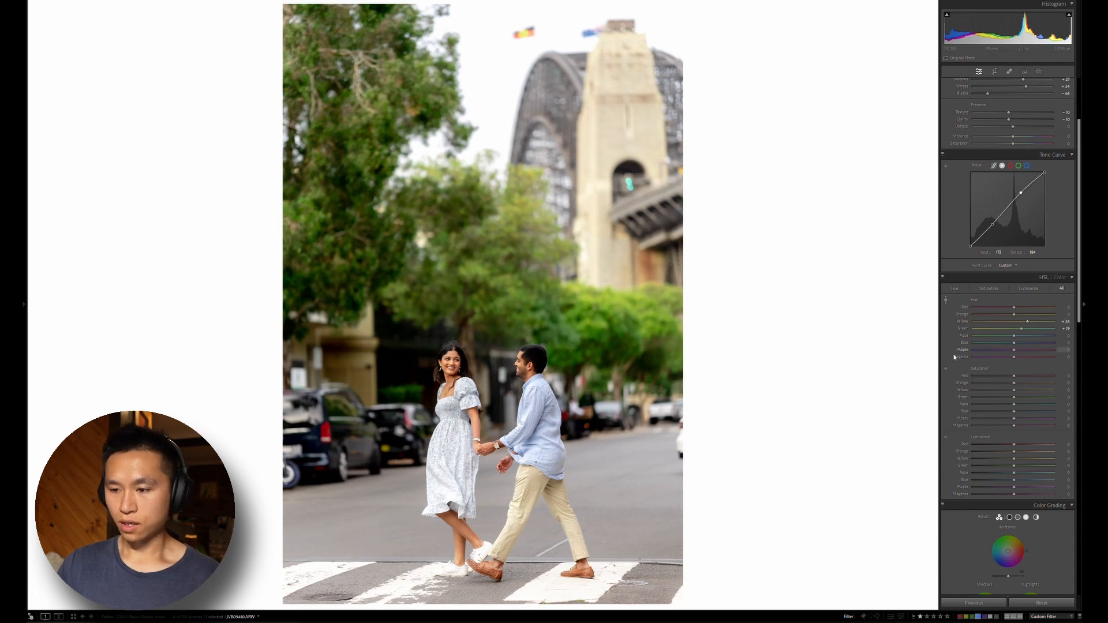
Desaturate the tree foliage with targeted adjustment, yellow to about -33 and green to about -21, and raise the overall exposure slightly
{"action": "left_click", "coordinate": [946, 367]}
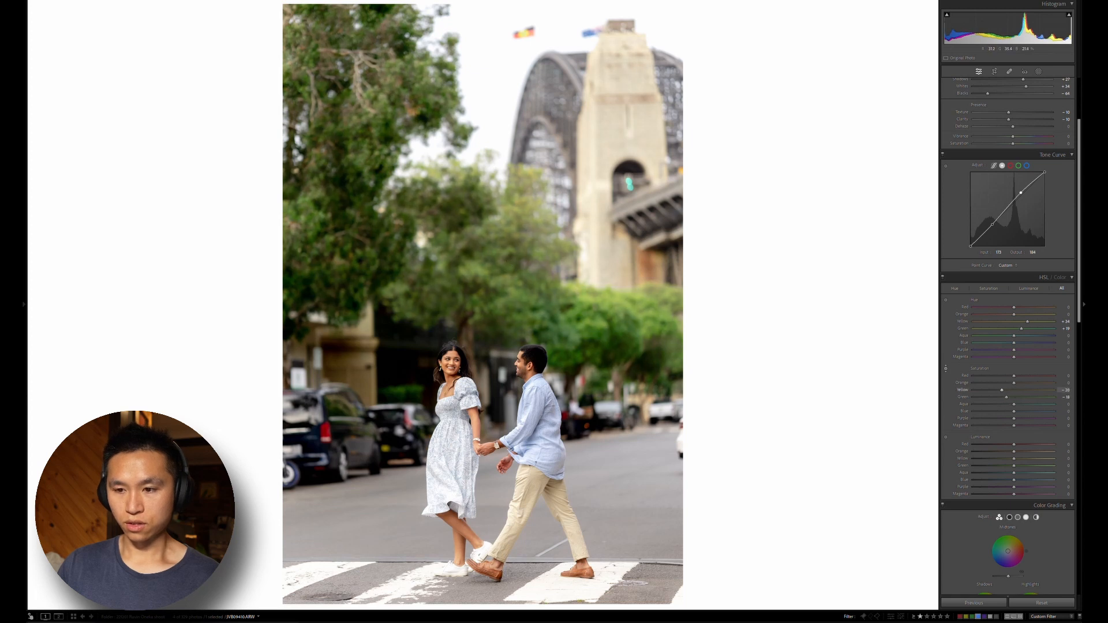
{"action": "left_click_drag", "start_coordinate": [462, 231], "coordinate": [462, 235]}
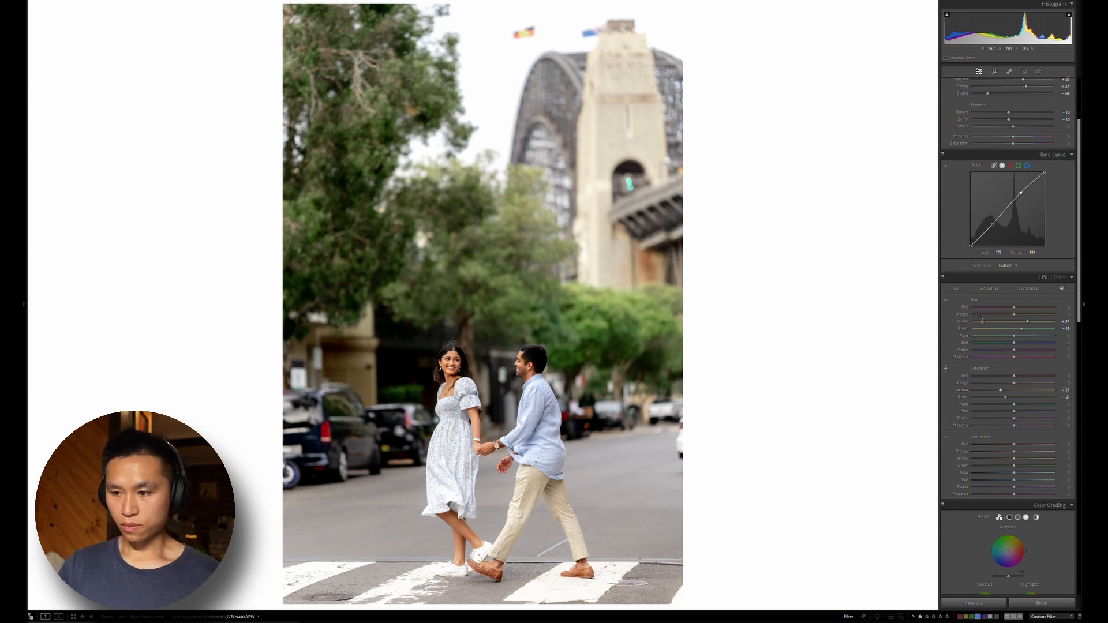
{"action": "scroll", "coordinate": [957, 312], "scroll_direction": "up", "scroll_amount": 3}
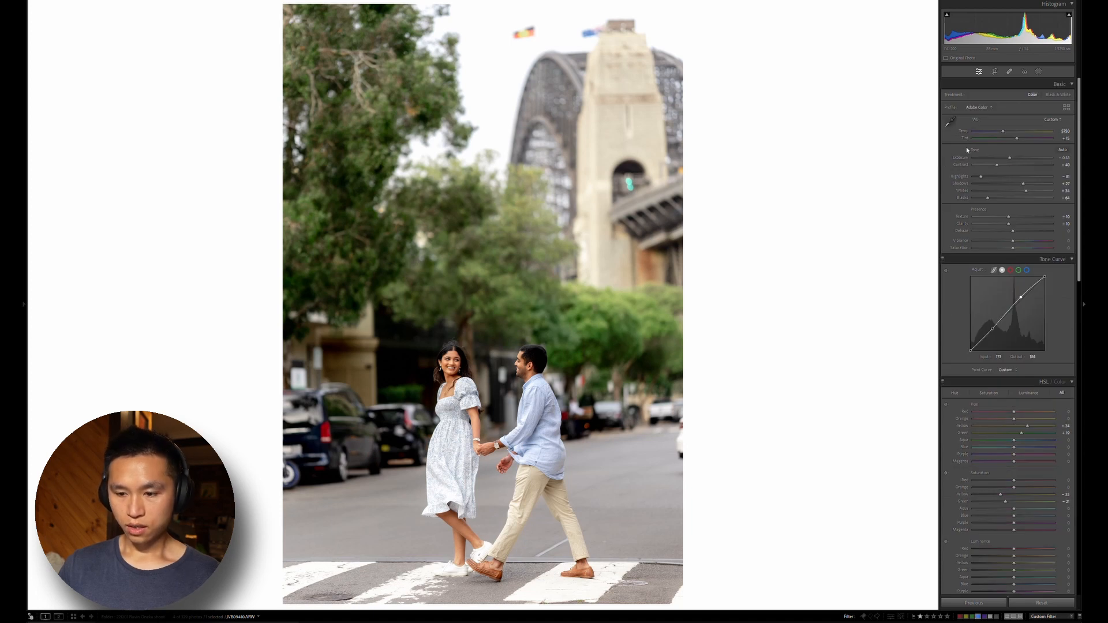
{"action": "key", "text": "equal"}
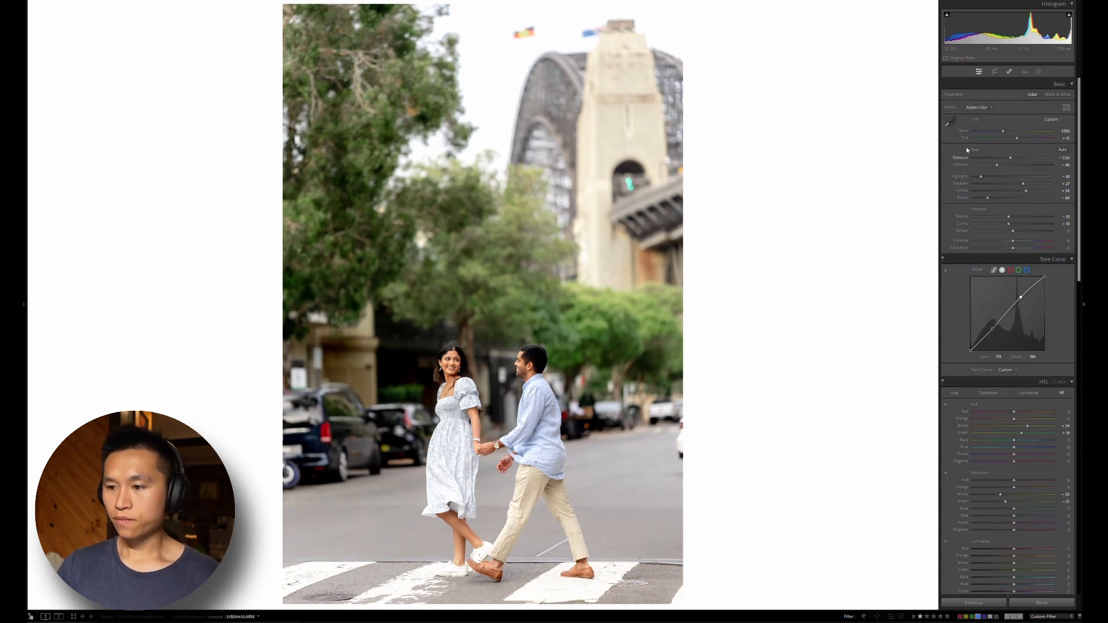
Darken the photo's edges with a post-crop vignette amount of about -30
{"action": "scroll", "coordinate": [943, 210], "scroll_direction": "down", "scroll_amount": 15}
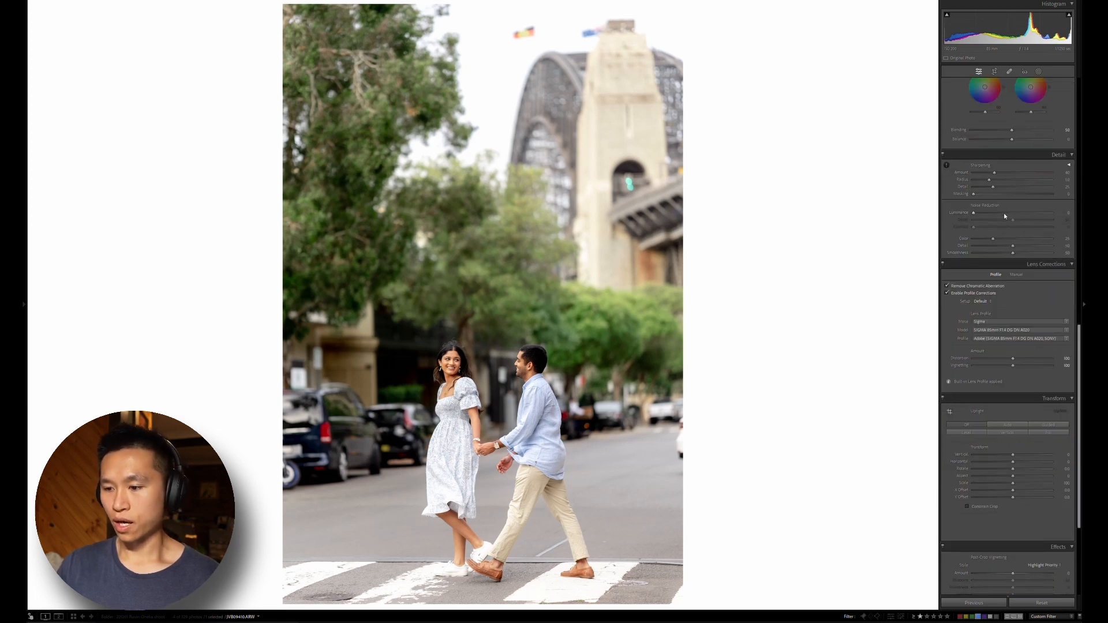
{"action": "scroll", "coordinate": [1016, 259], "scroll_direction": "down", "scroll_amount": 3}
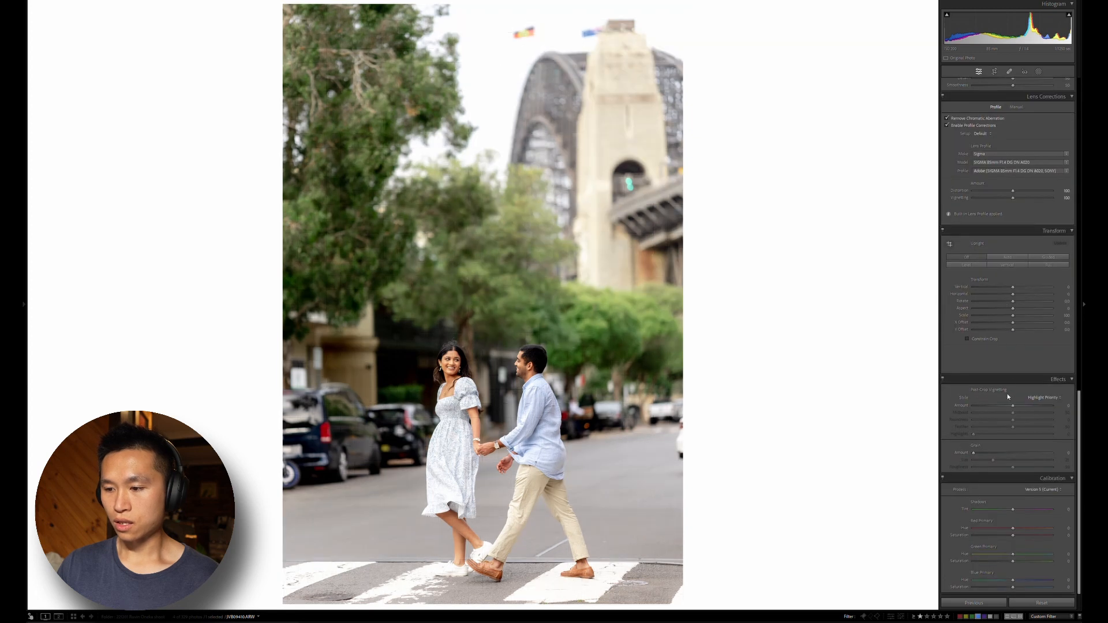
{"action": "left_click_drag", "start_coordinate": [1012, 405], "coordinate": [1000, 397]}
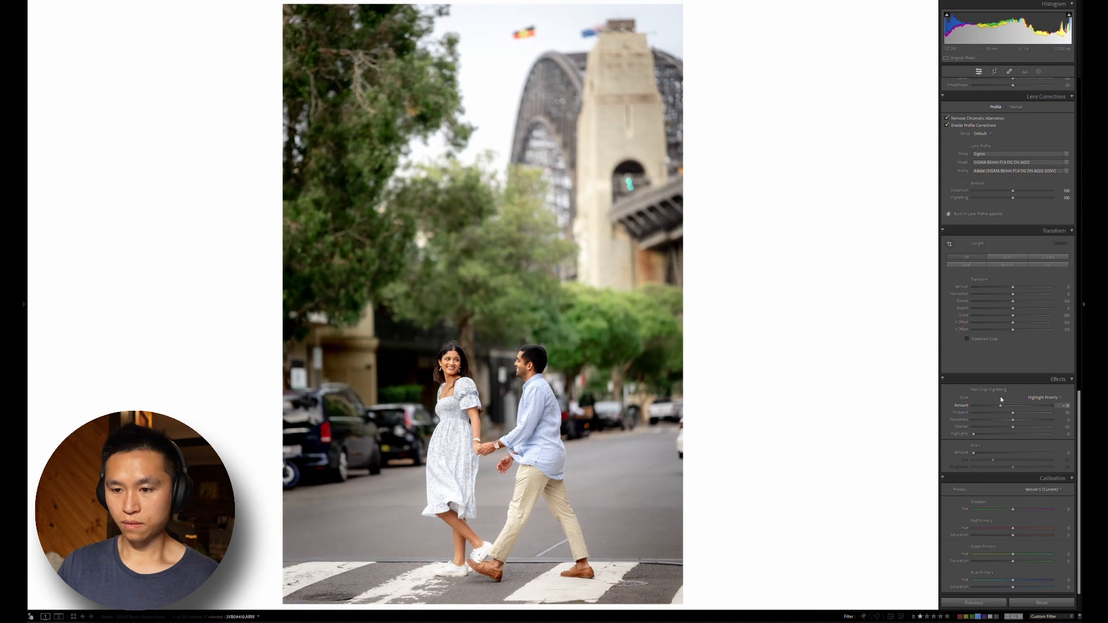
Compare the edited photo with its original, first in single view and side by side, and review the adjustments made
{"action": "key", "text": "backslash"}
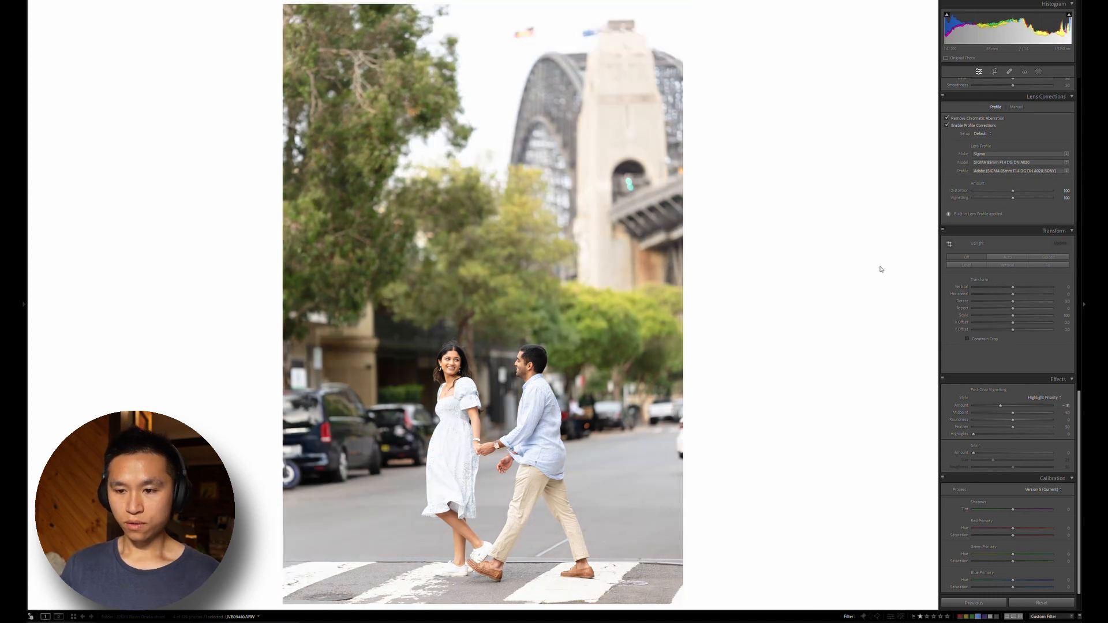
{"action": "key", "text": "backslash"}
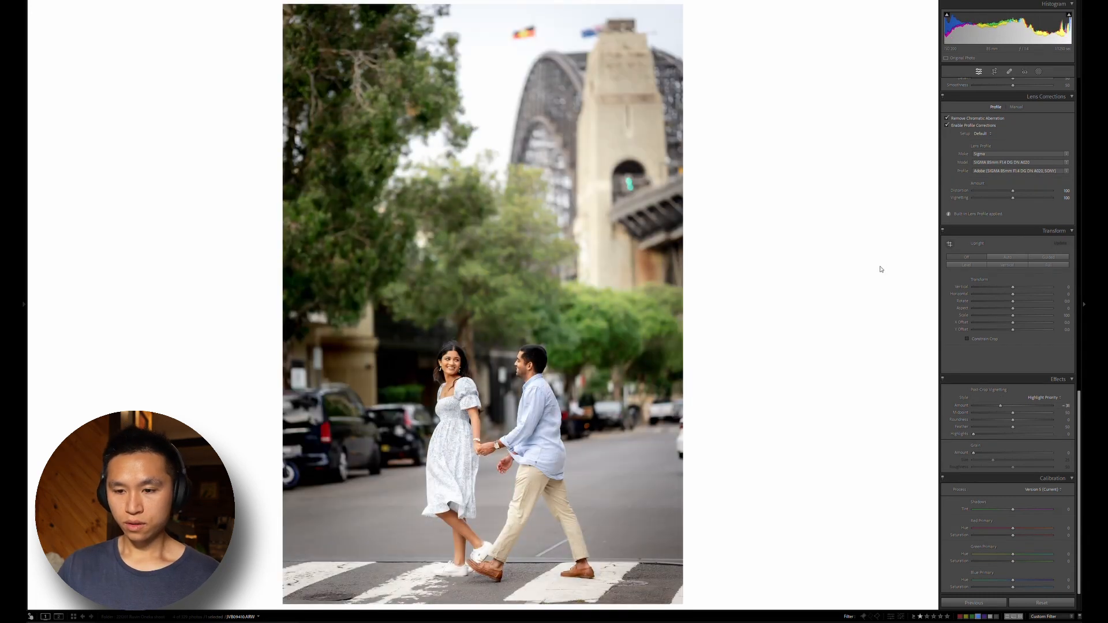
{"action": "key", "text": "t"}
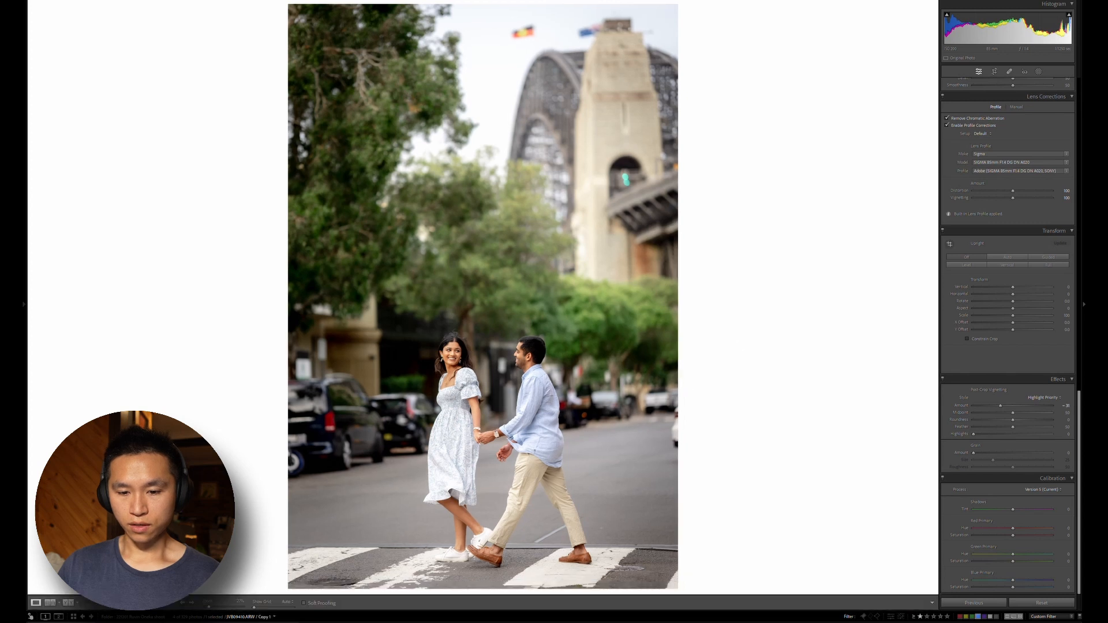
{"action": "left_click", "coordinate": [68, 602]}
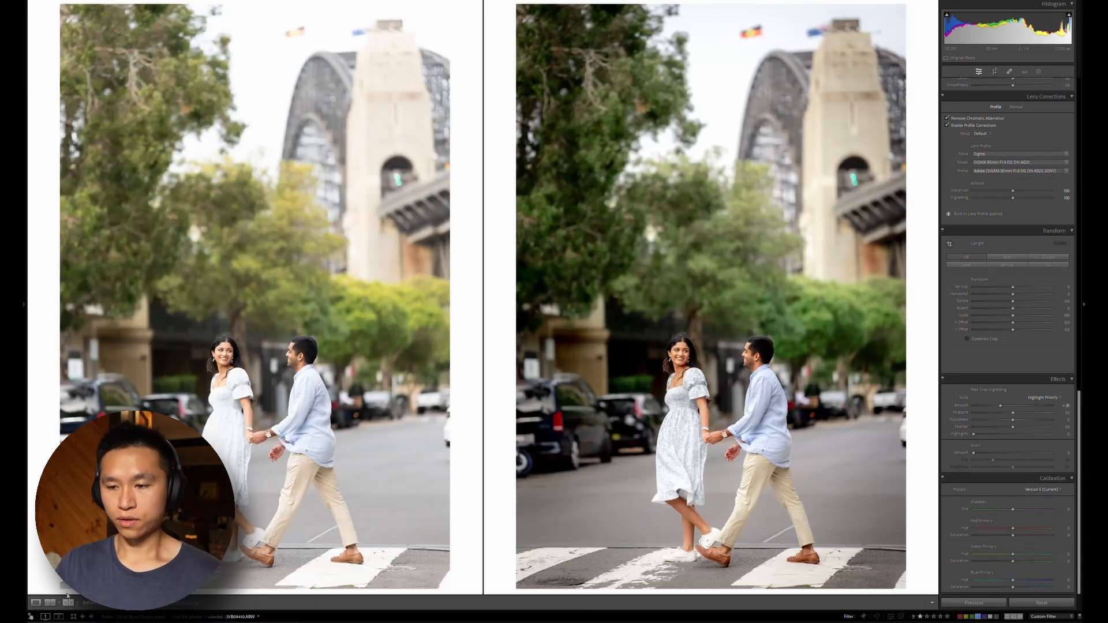
{"action": "key", "text": "t"}
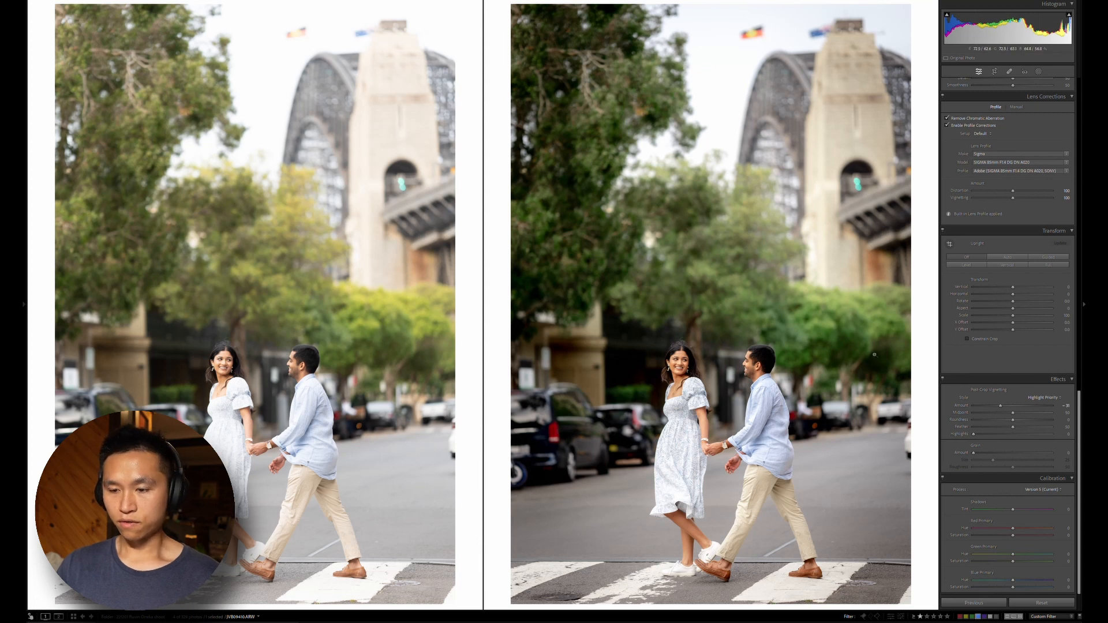
{"action": "scroll", "coordinate": [959, 341], "scroll_direction": "up", "scroll_amount": 10}
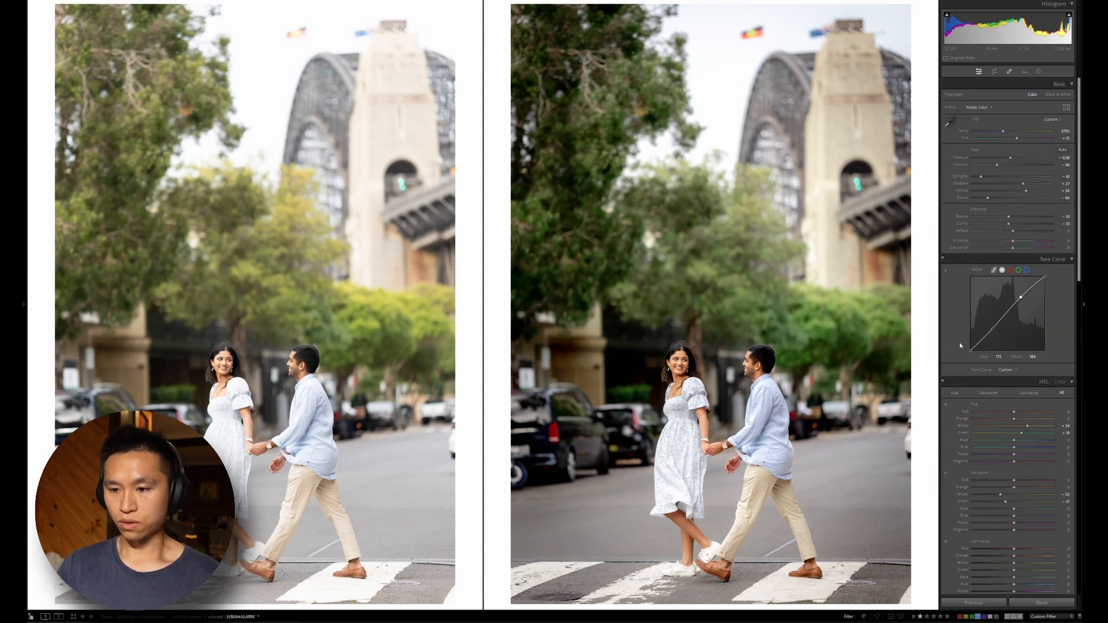
{"action": "scroll", "coordinate": [951, 326], "scroll_direction": "down", "scroll_amount": 8}
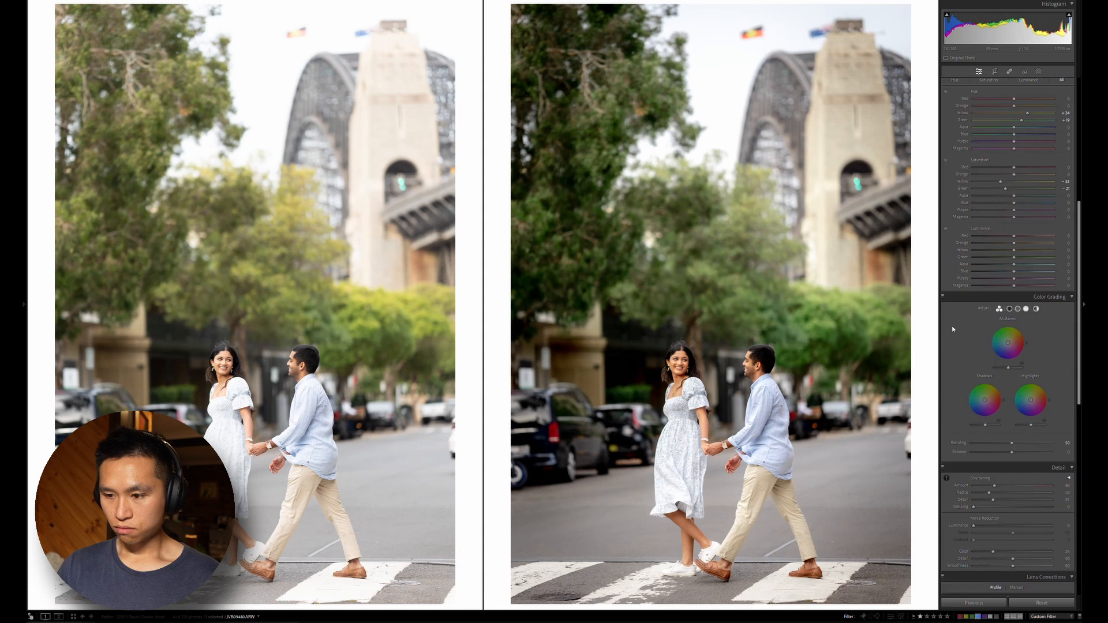
{"action": "scroll", "coordinate": [951, 326], "scroll_direction": "up", "scroll_amount": 8}
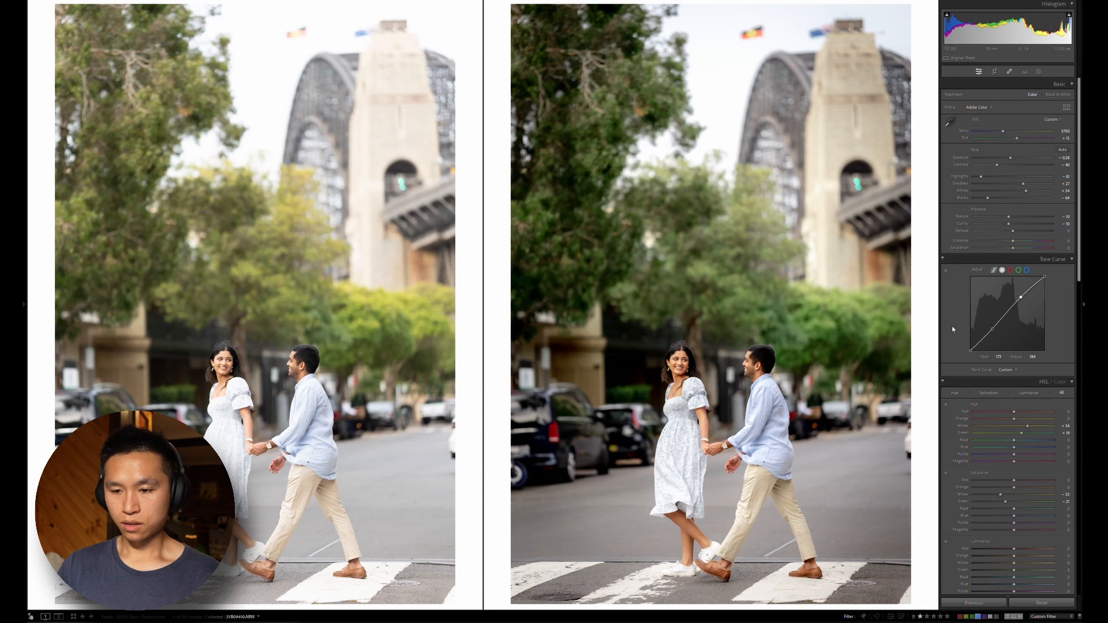
{"action": "key", "text": "y"}
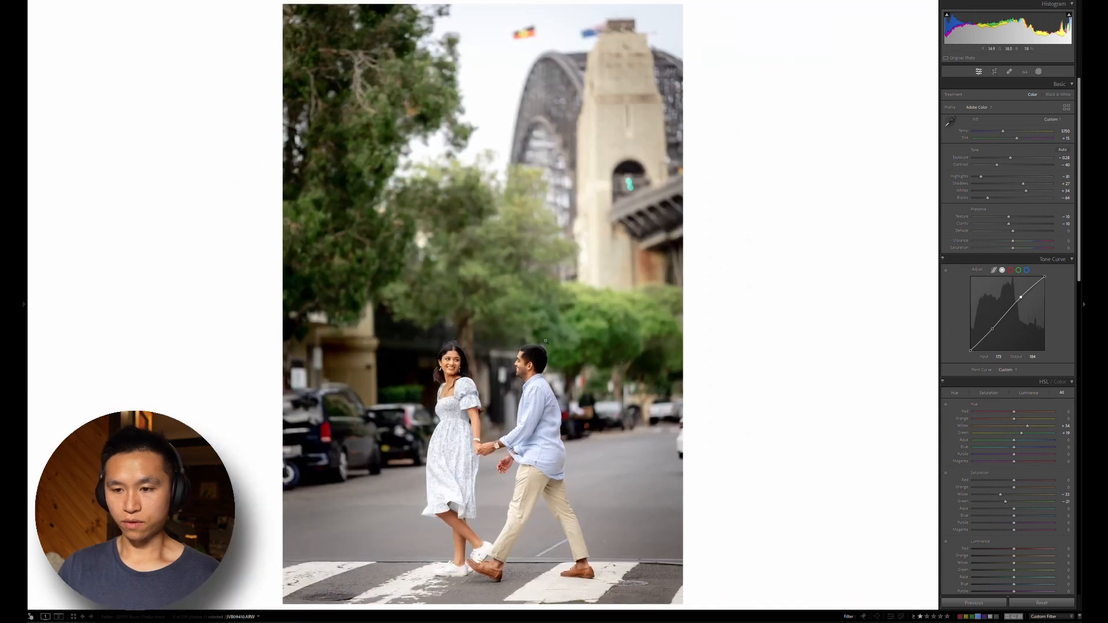
Add a linear gradient mask over the upper half of the photo and lower its exposure to about -0.3
{"action": "key", "text": "m"}
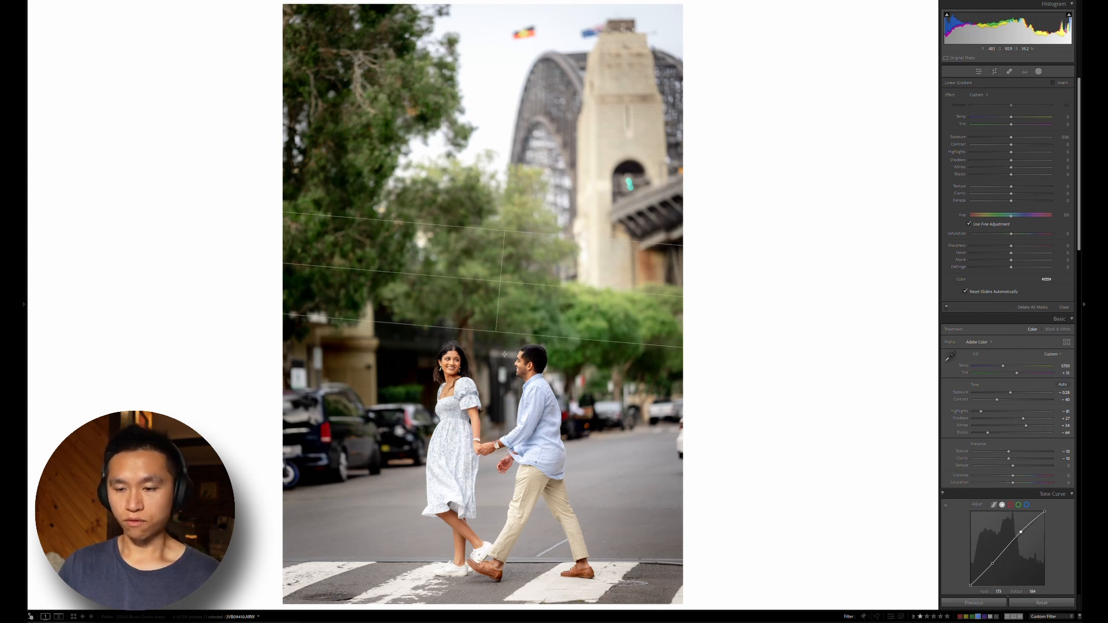
{"action": "left_click_drag", "start_coordinate": [503, 232], "coordinate": [504, 386]}
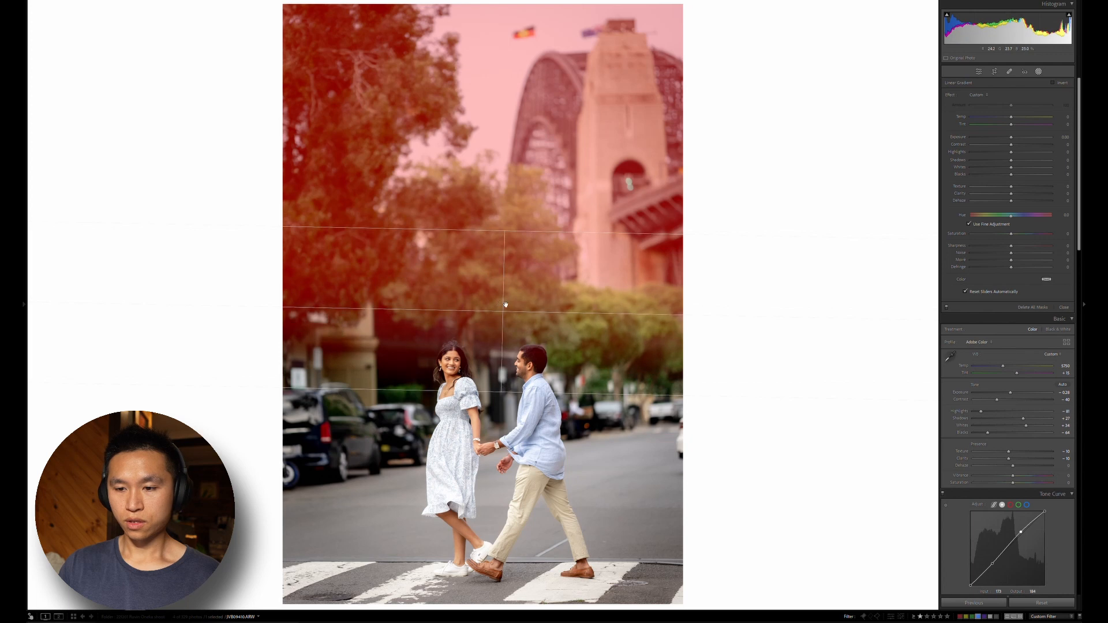
{"action": "left_click_drag", "start_coordinate": [505, 304], "coordinate": [495, 300]}
{"action": "left_click_drag", "start_coordinate": [1011, 135], "coordinate": [1008, 129]}
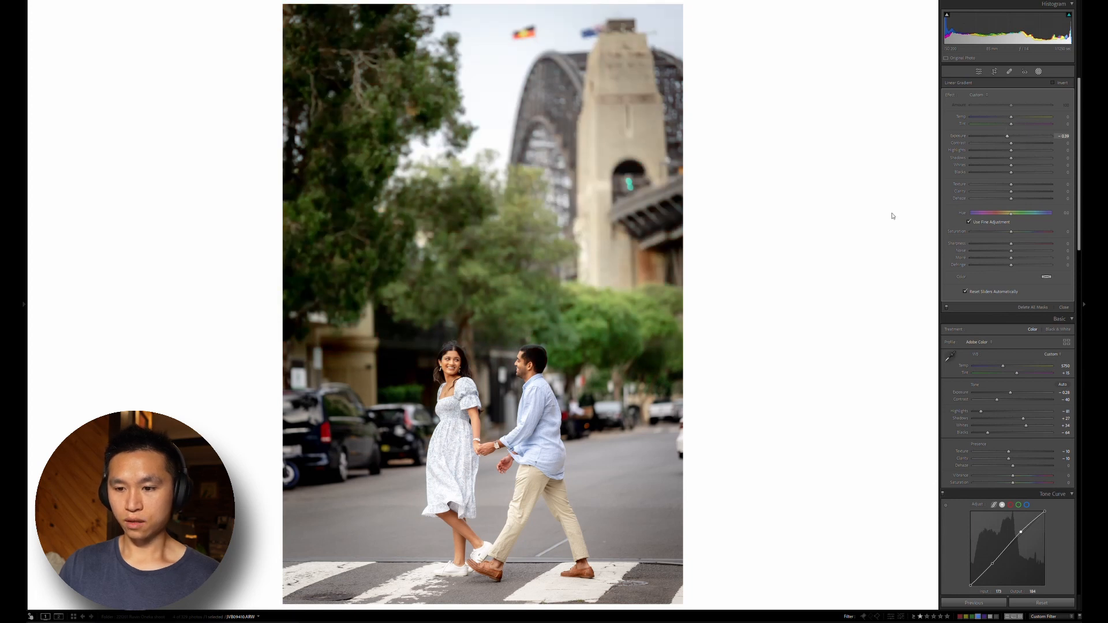
{"action": "key", "text": "m"}
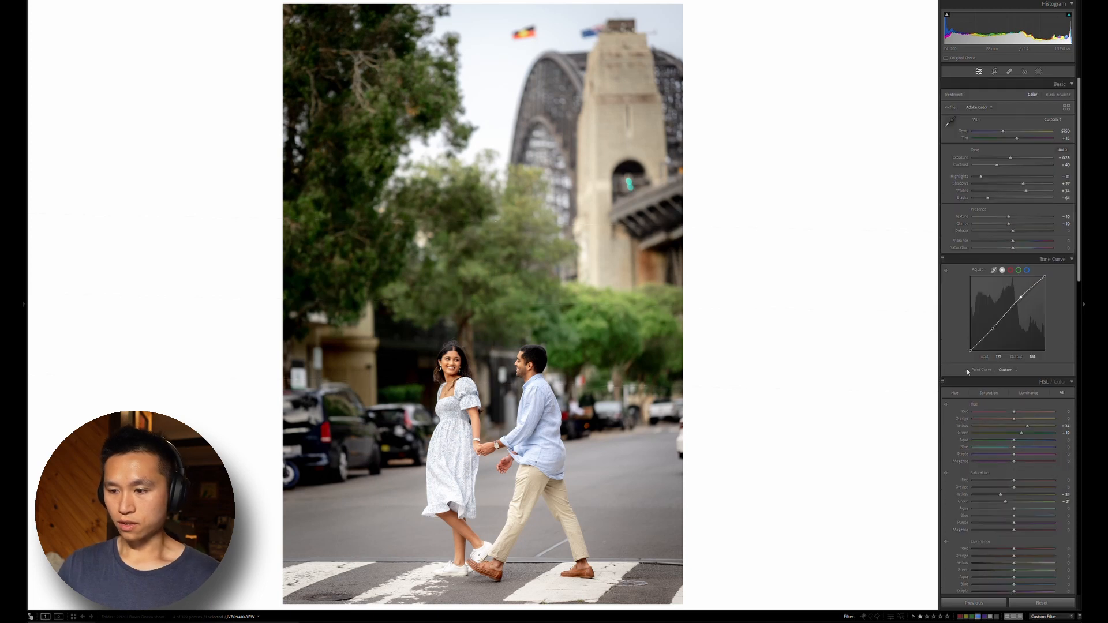
Set the calibration's blue primary hue to -14 and compare the photo with and without the calibration
{"action": "scroll", "coordinate": [965, 370], "scroll_direction": "down", "scroll_amount": 10}
{"action": "scroll", "coordinate": [985, 376], "scroll_direction": "up", "scroll_amount": 8}
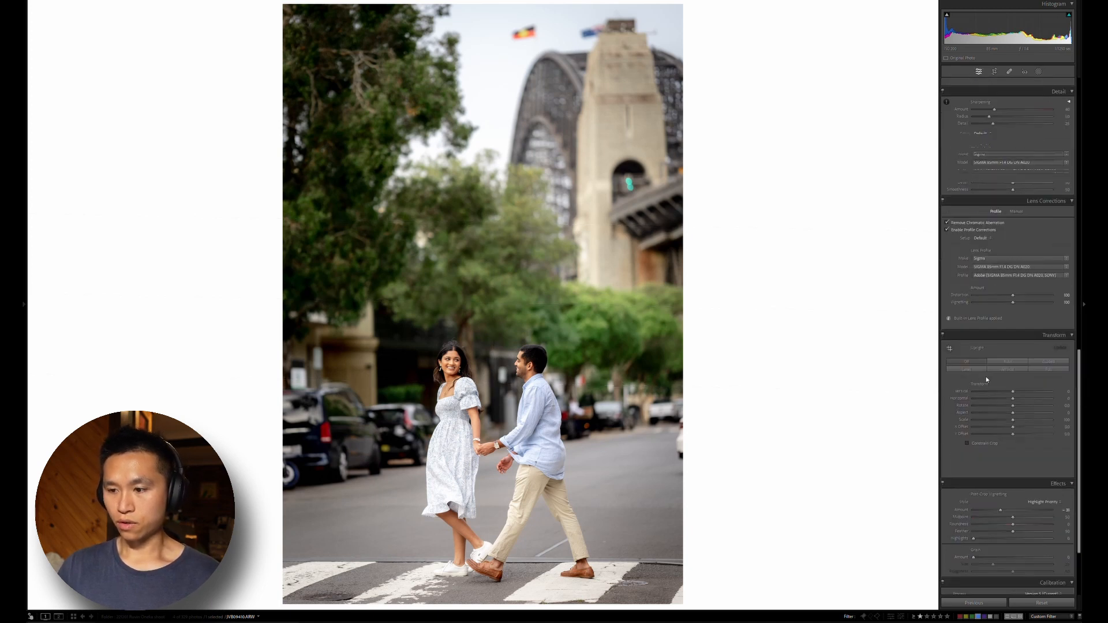
{"action": "scroll", "coordinate": [985, 392], "scroll_direction": "down", "scroll_amount": 4}
{"action": "scroll", "coordinate": [984, 399], "scroll_direction": "down", "scroll_amount": 4}
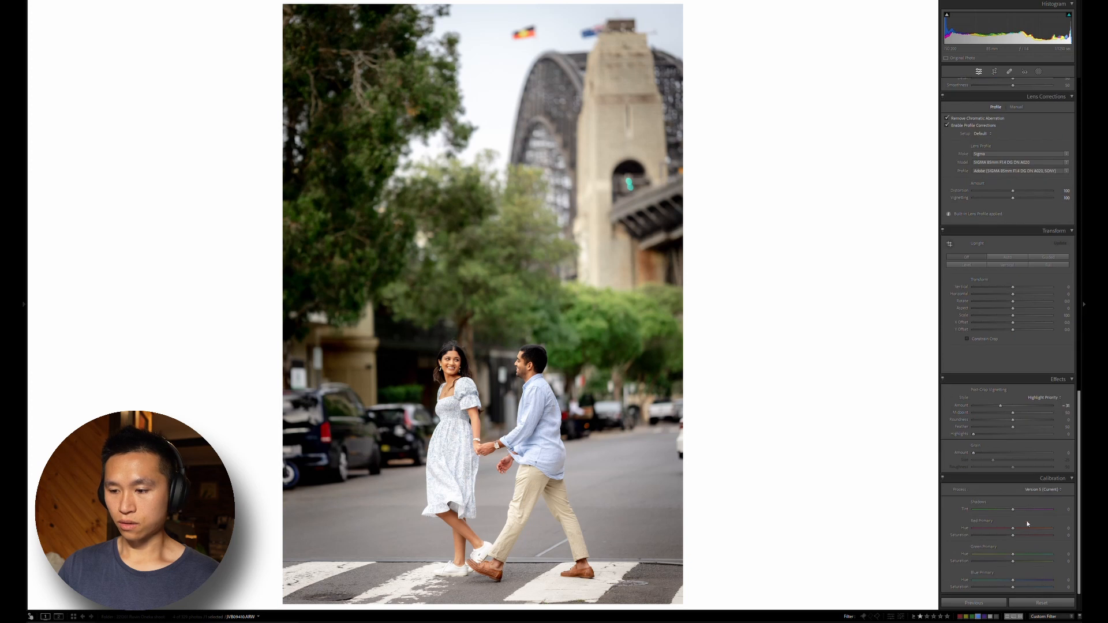
{"action": "left_click", "coordinate": [1008, 578]}
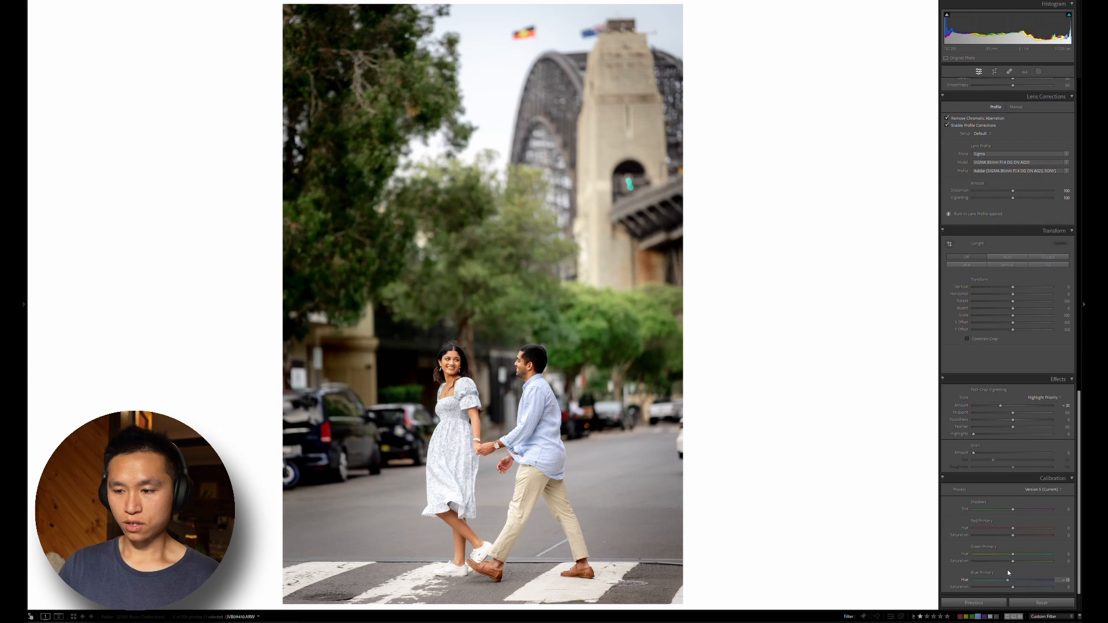
{"action": "left_click_drag", "start_coordinate": [1019, 573], "coordinate": [1006, 569]}
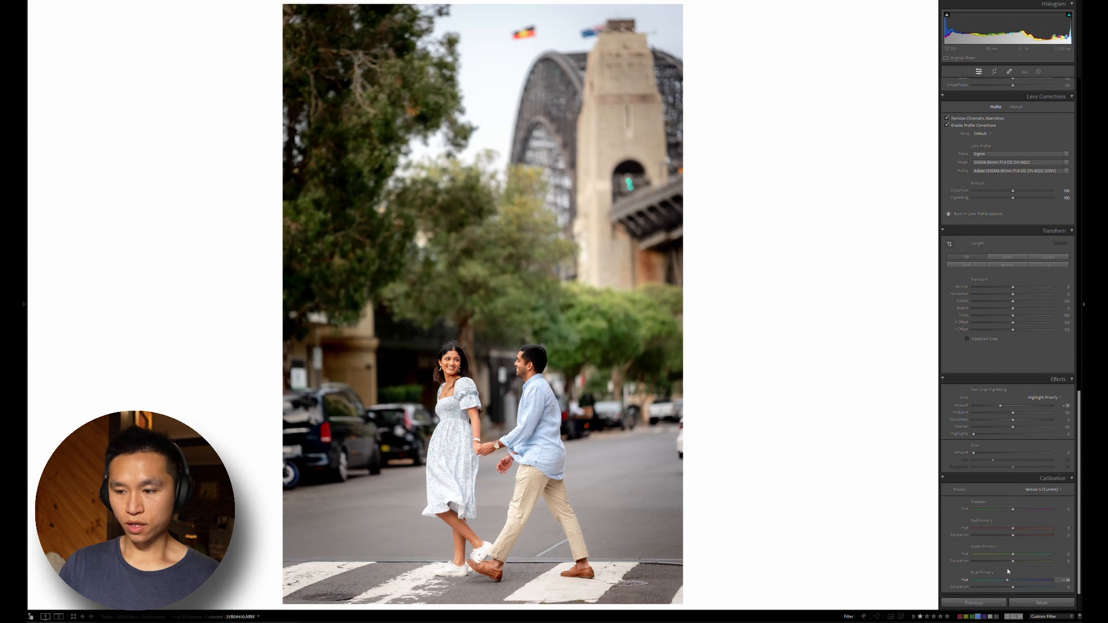
{"action": "left_click", "coordinate": [944, 471]}
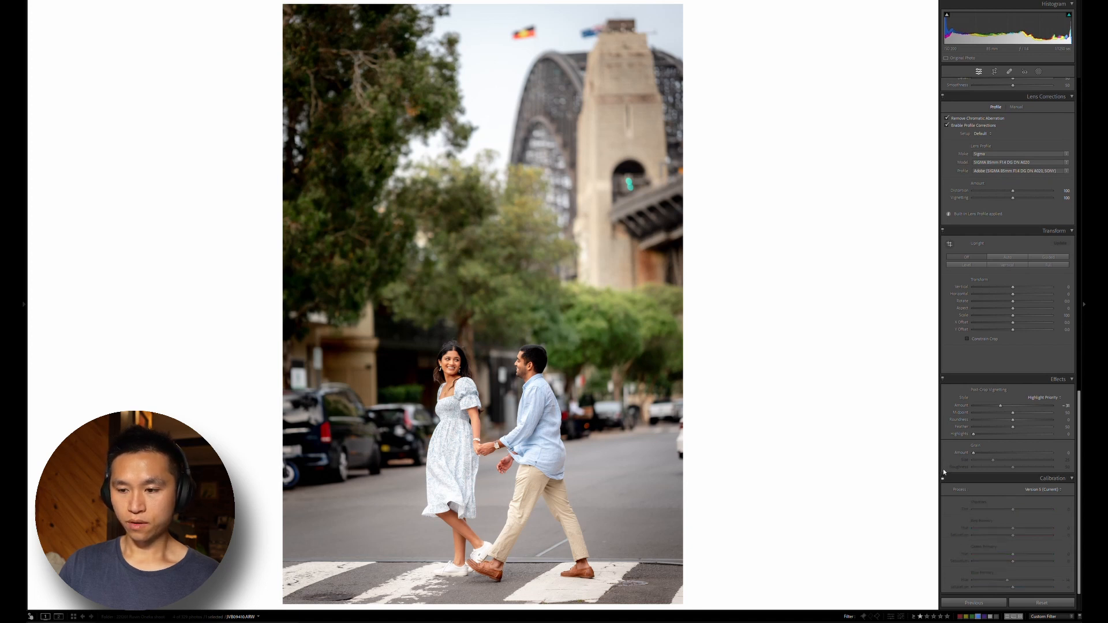
{"action": "left_click", "coordinate": [943, 471]}
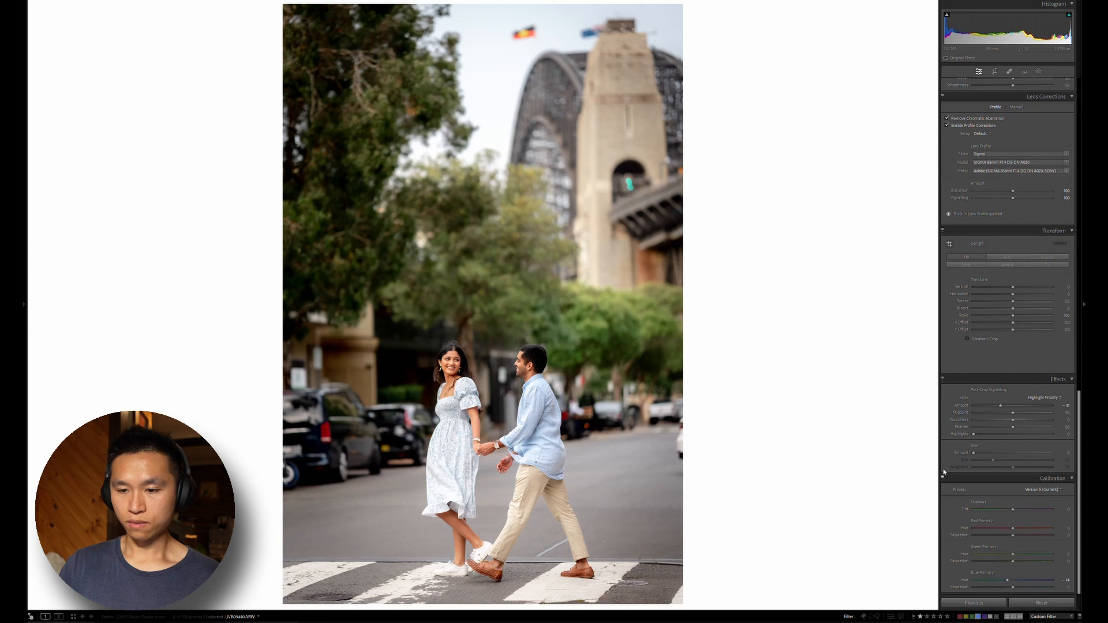
{"action": "left_click", "coordinate": [942, 470]}
{"action": "left_click", "coordinate": [943, 469]}
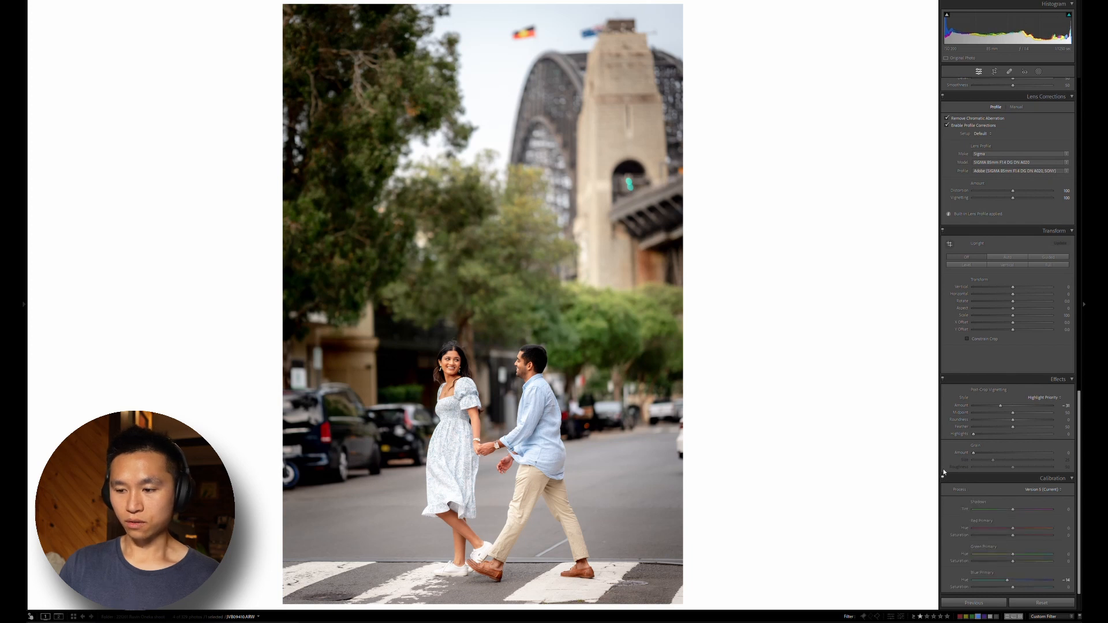
Set the calibration's blue primary saturation to about +10 and red primary hue to about +10
{"action": "left_click", "coordinate": [1024, 581]}
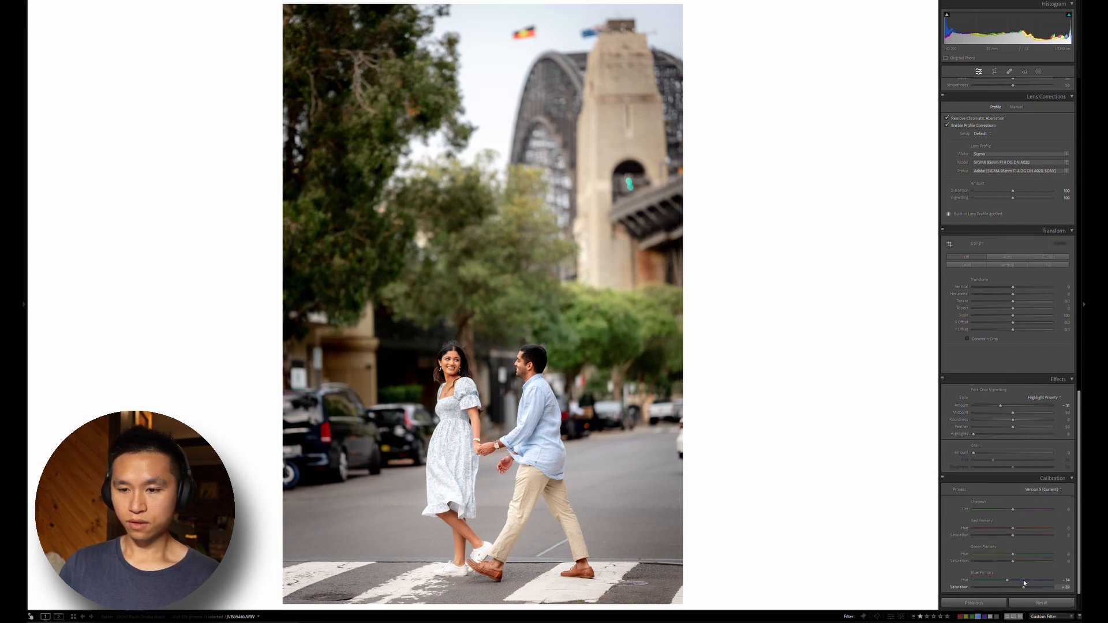
{"action": "mouse_move", "coordinate": [1027, 583]}
{"action": "left_mouse_down"}
{"action": "mouse_move", "coordinate": [989, 573]}
{"action": "mouse_move", "coordinate": [1018, 575]}
{"action": "left_mouse_up"}
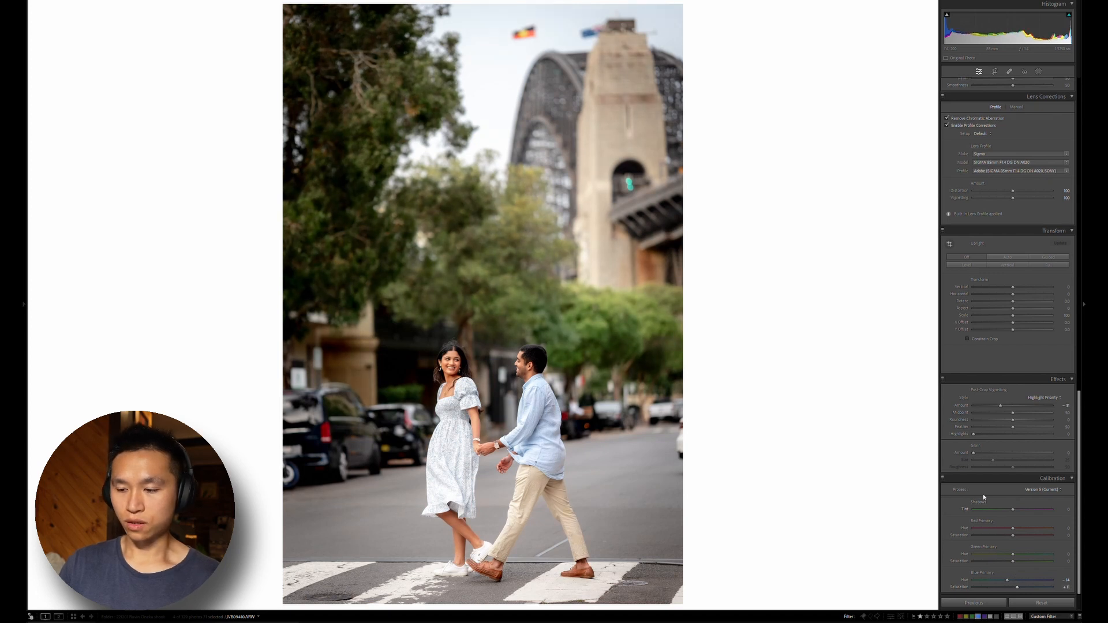
{"action": "left_click", "coordinate": [1032, 526]}
{"action": "left_click_drag", "start_coordinate": [1006, 519], "coordinate": [1017, 525]}
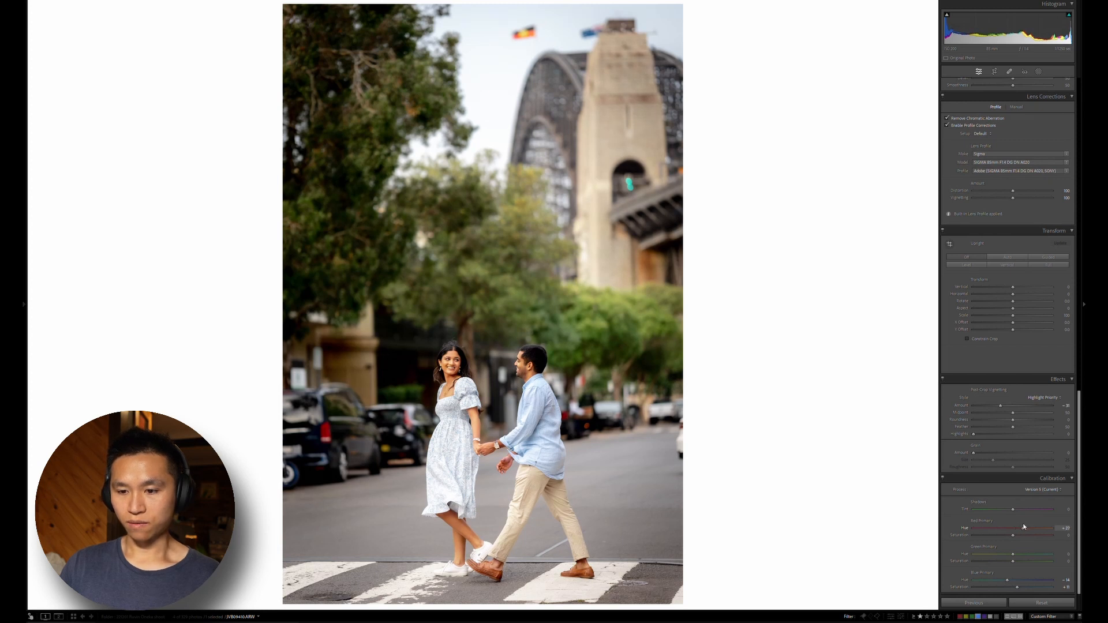
{"action": "mouse_move", "coordinate": [1024, 526]}
{"action": "left_mouse_down"}
{"action": "mouse_move", "coordinate": [1034, 524]}
{"action": "mouse_move", "coordinate": [1020, 522]}
{"action": "left_mouse_up"}
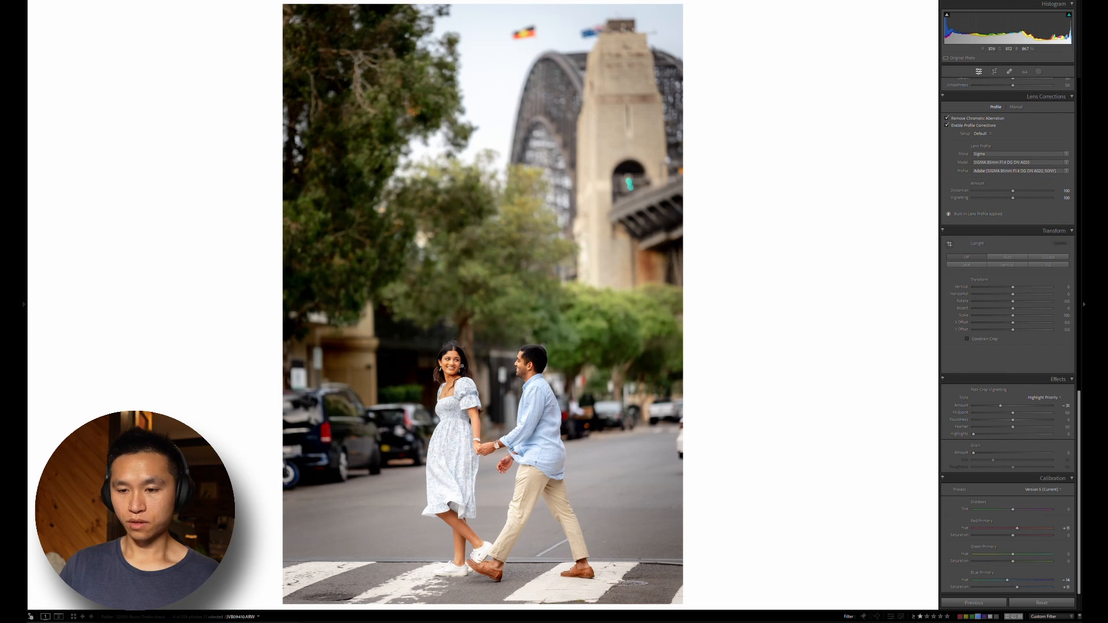
Examine the couple's skin tones up close and compare the edit with the original, both close up and in full view
{"action": "left_click", "coordinate": [480, 360]}
{"action": "left_click_drag", "start_coordinate": [690, 400], "coordinate": [638, 324]}
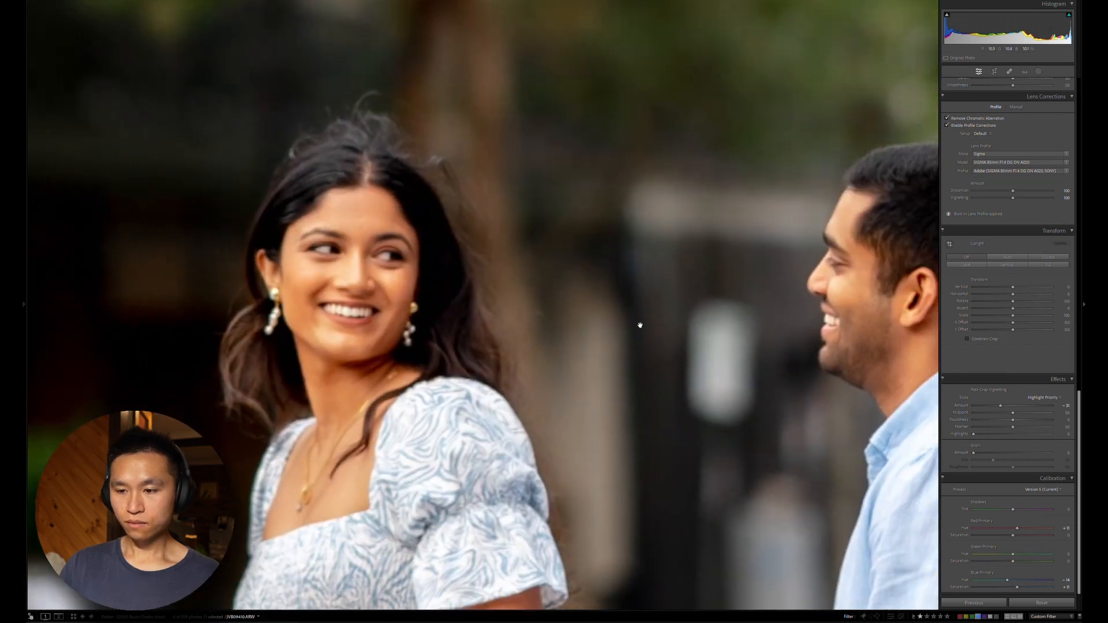
{"action": "left_click", "coordinate": [620, 348]}
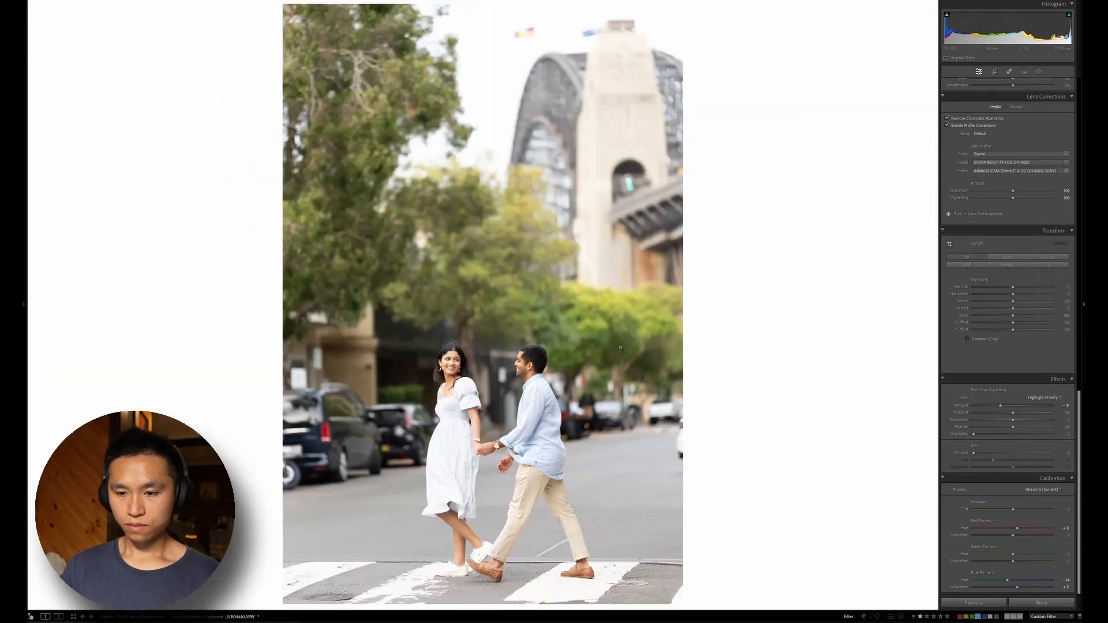
{"action": "left_click", "coordinate": [620, 347]}
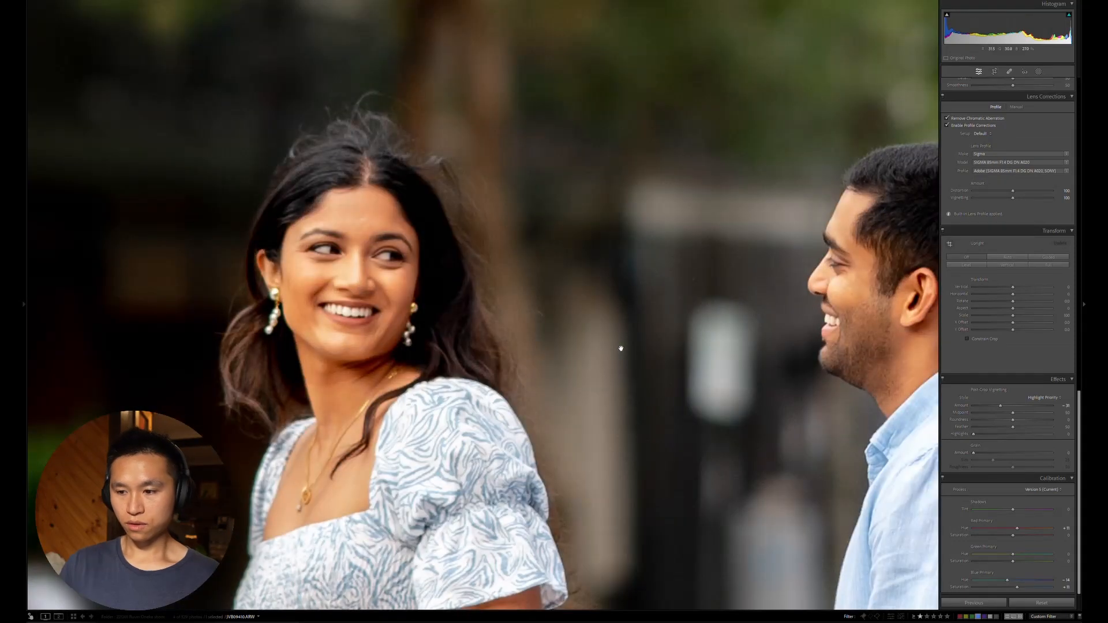
{"action": "left_click", "coordinate": [620, 348]}
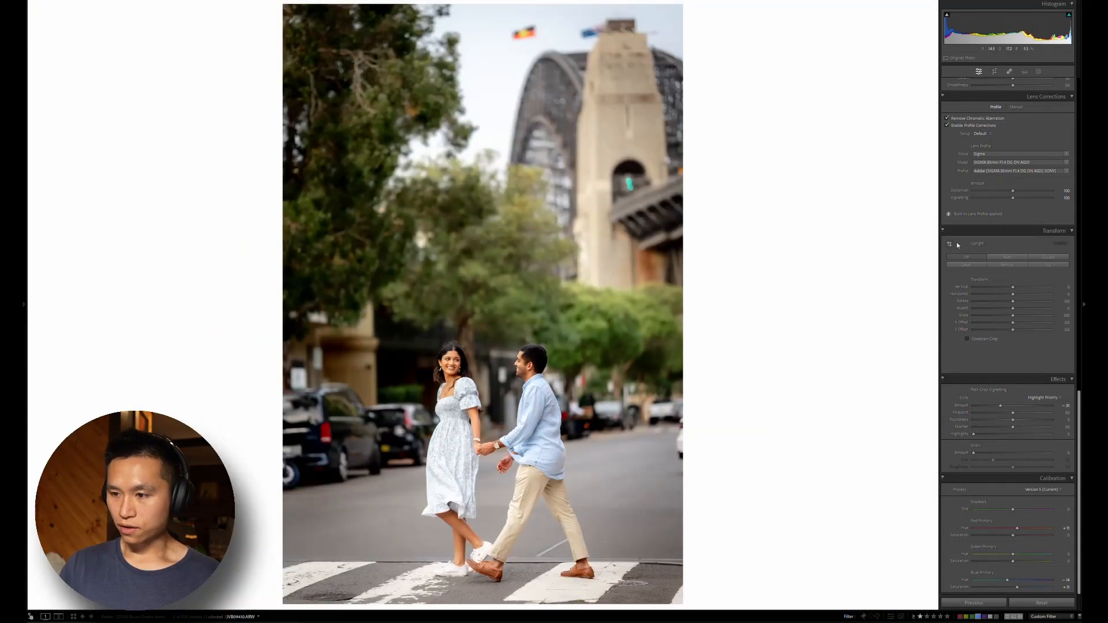
Set the orange saturation to -15 and check the woman's skin tone up close
{"action": "scroll", "coordinate": [993, 358], "scroll_direction": "up", "scroll_amount": 10}
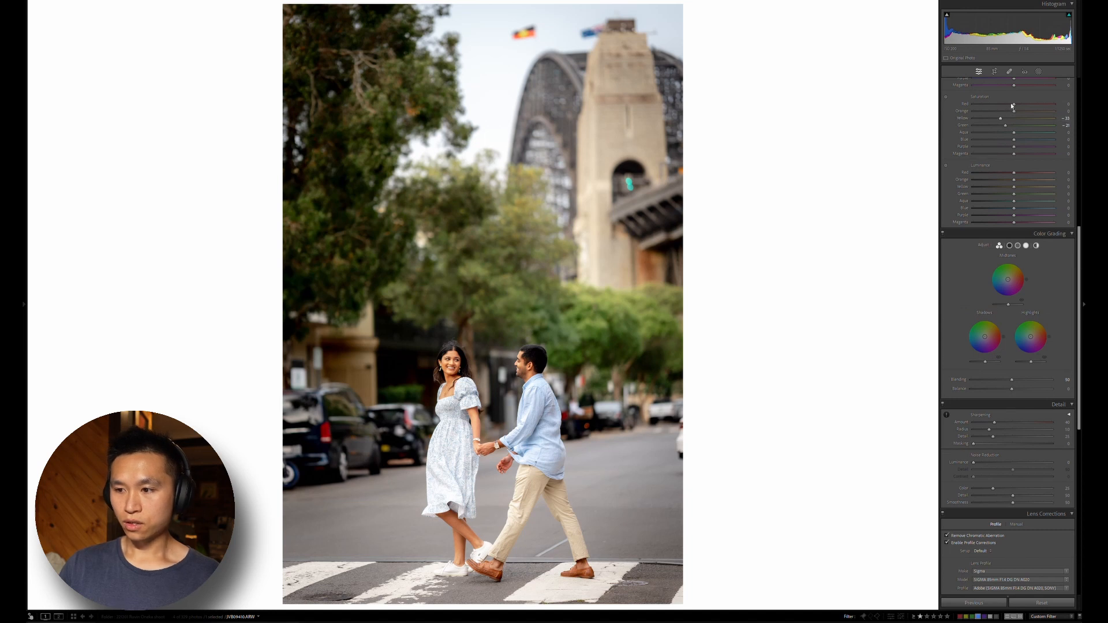
{"action": "left_click", "coordinate": [1062, 111]}
{"action": "type", "text": "-15"}
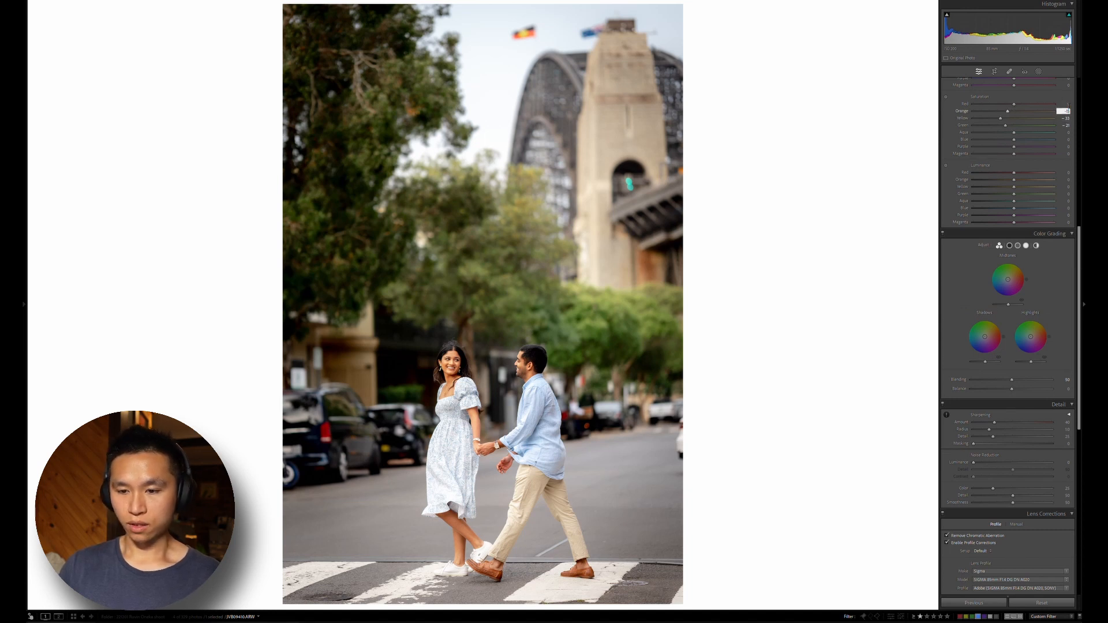
{"action": "key", "text": "Return"}
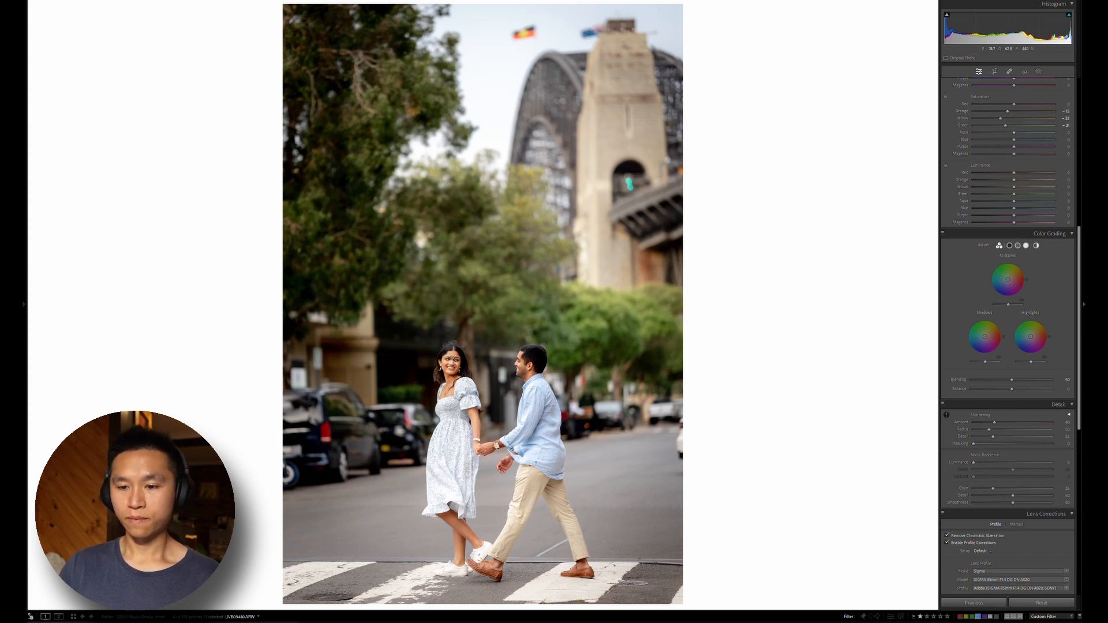
{"action": "left_click", "coordinate": [456, 360]}
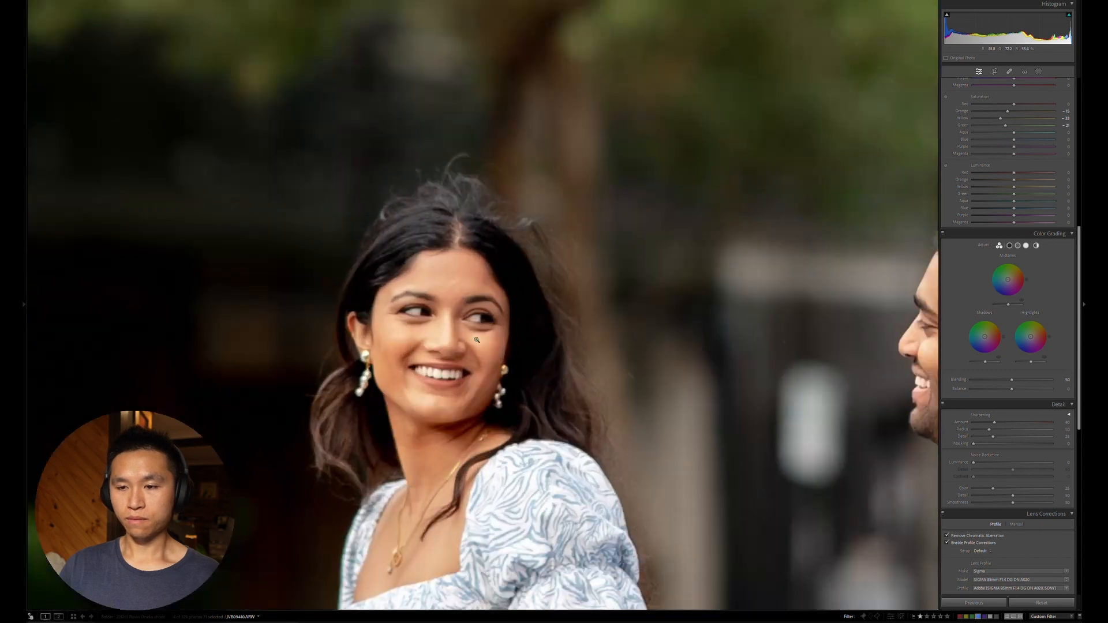
{"action": "left_click", "coordinate": [477, 339]}
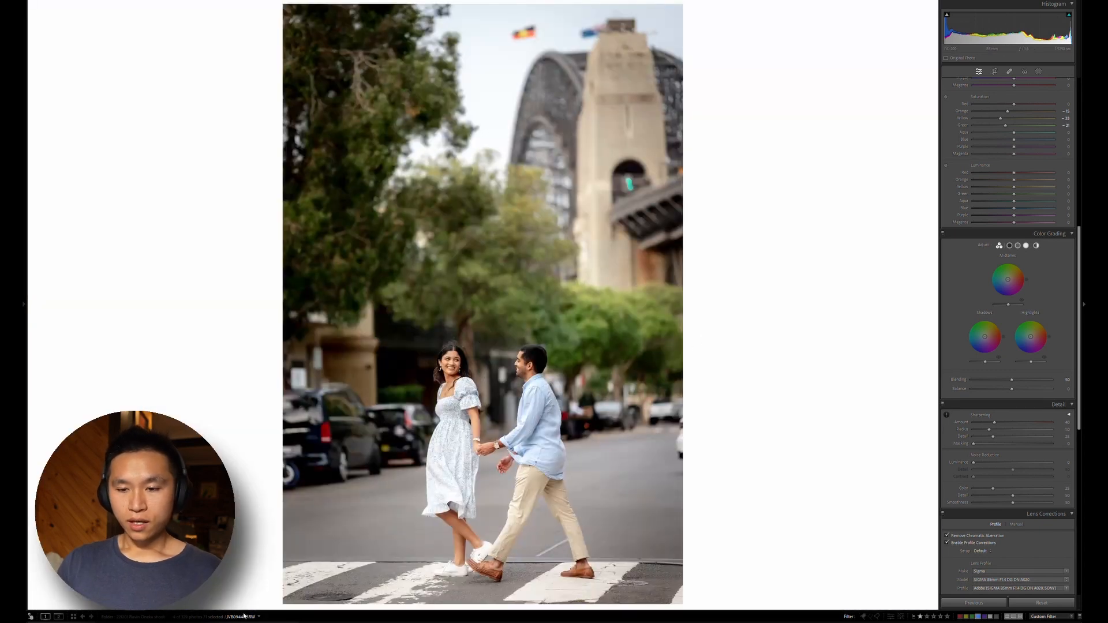
Compare the edited photo with its unedited virtual copy, and sync the edit settings to that copy
{"action": "key", "text": "Right"}
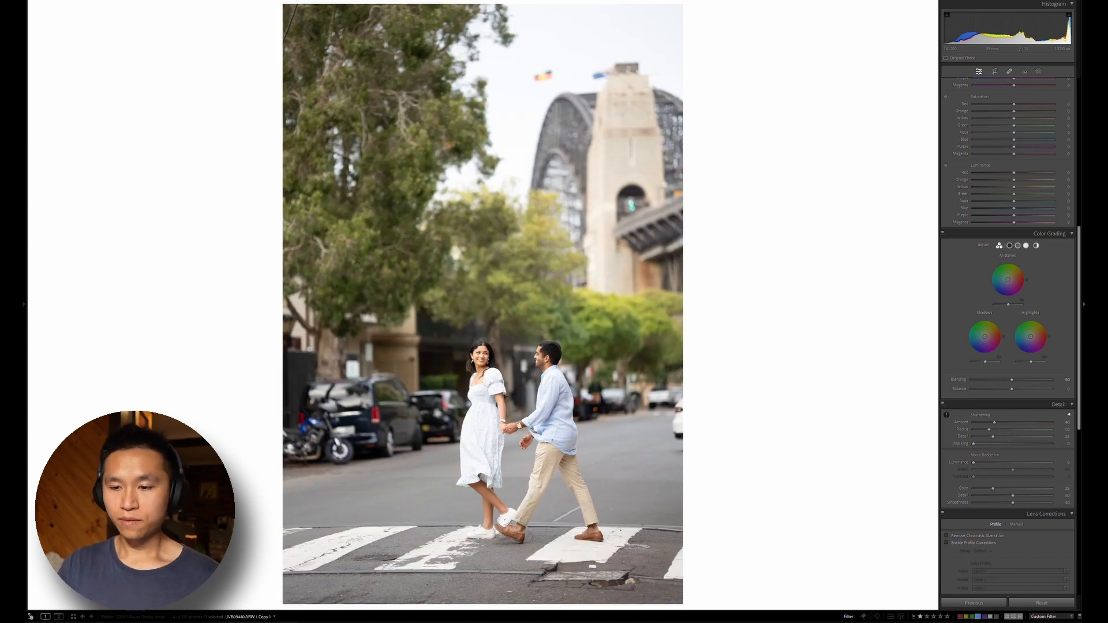
{"action": "key", "text": "Left"}
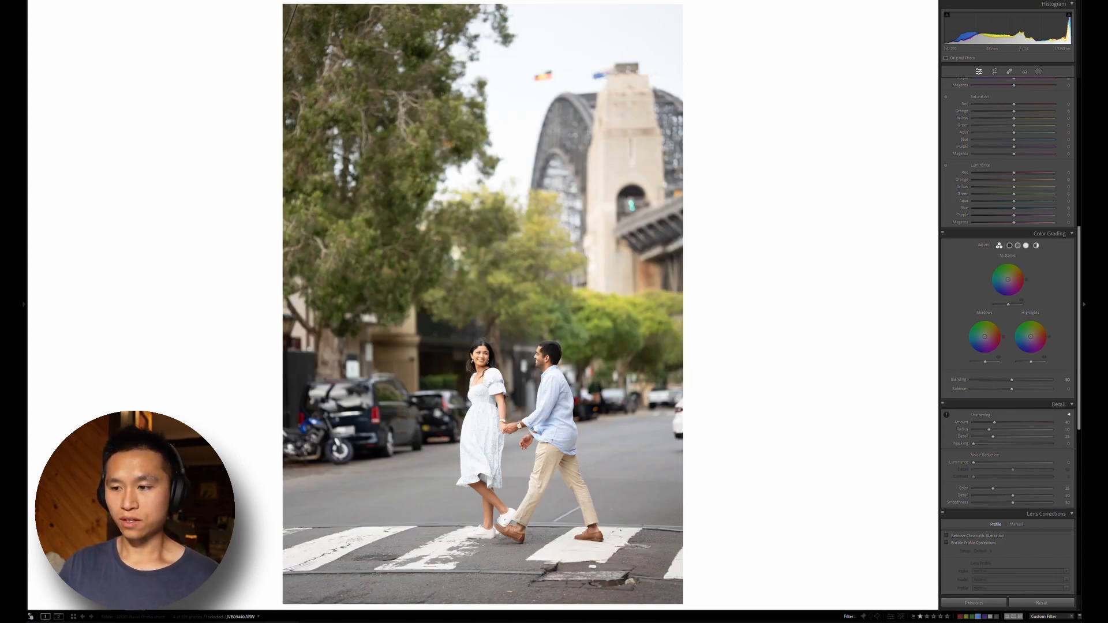
{"action": "key", "text": "Right"}
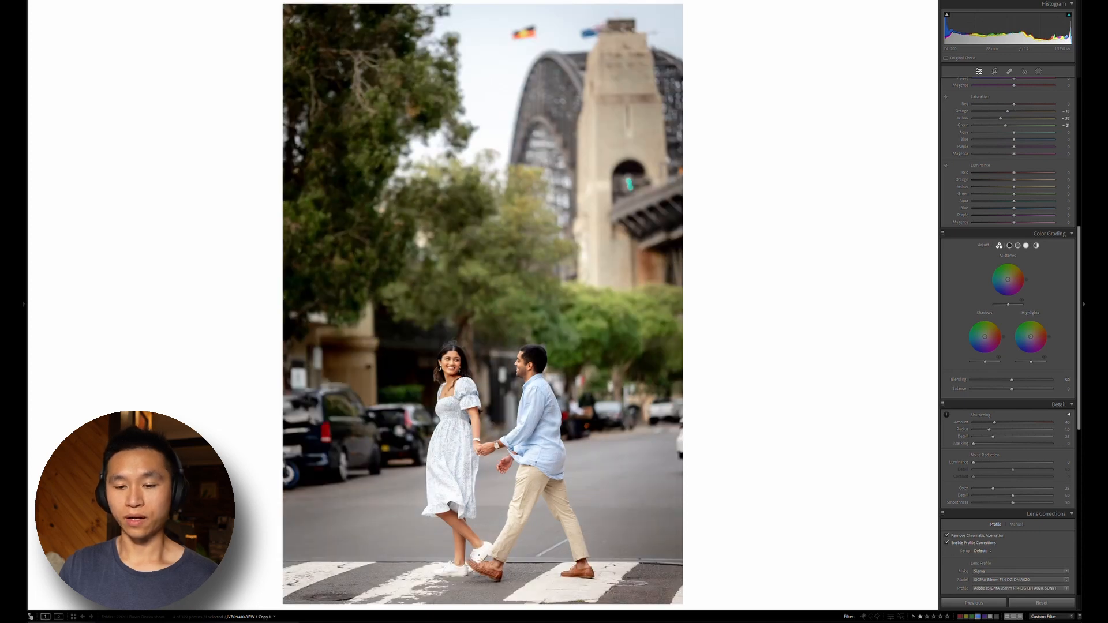
{"action": "key", "text": "shift+Left"}
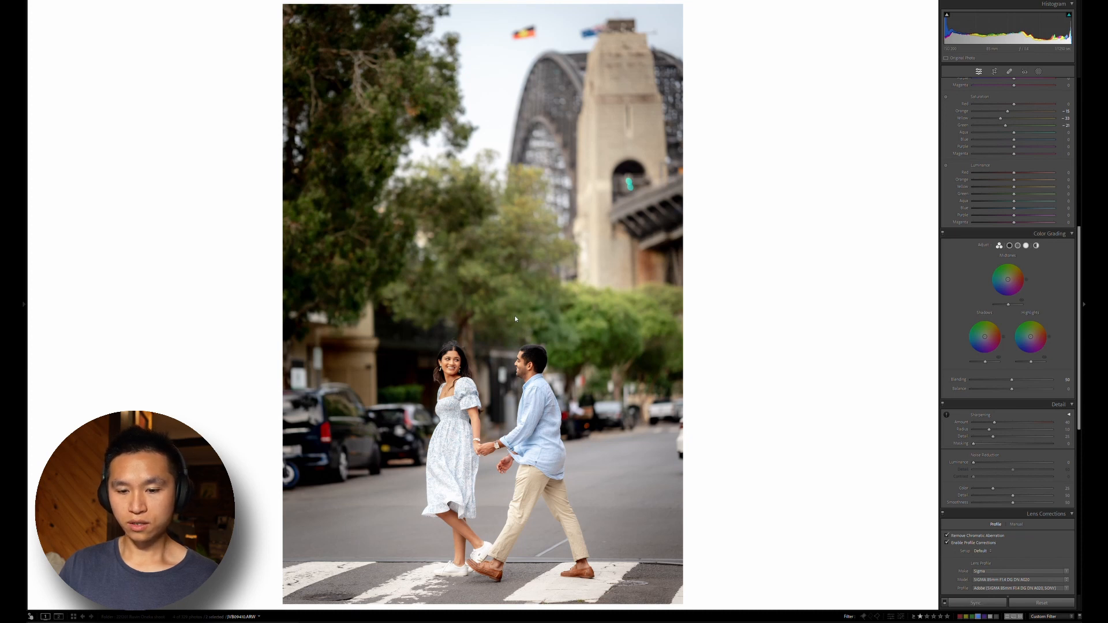
{"action": "left_click", "coordinate": [122, 621]}
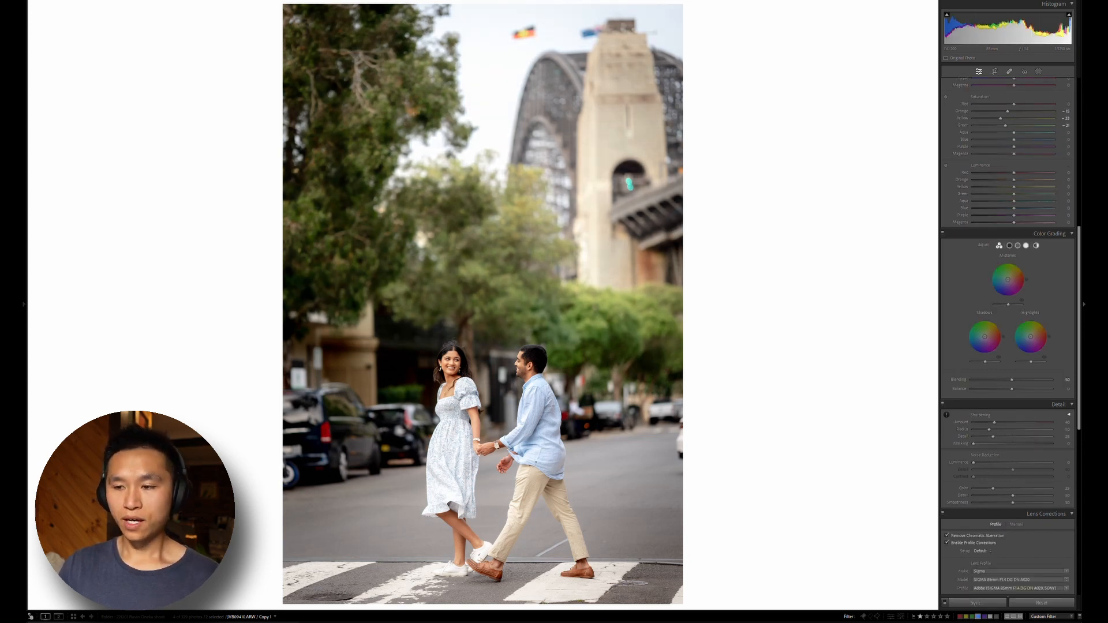
Turn the virtual copy black and white by setting saturation to -100, and lower its contrast to about -50
{"action": "scroll", "coordinate": [961, 280], "scroll_direction": "up", "scroll_amount": 6}
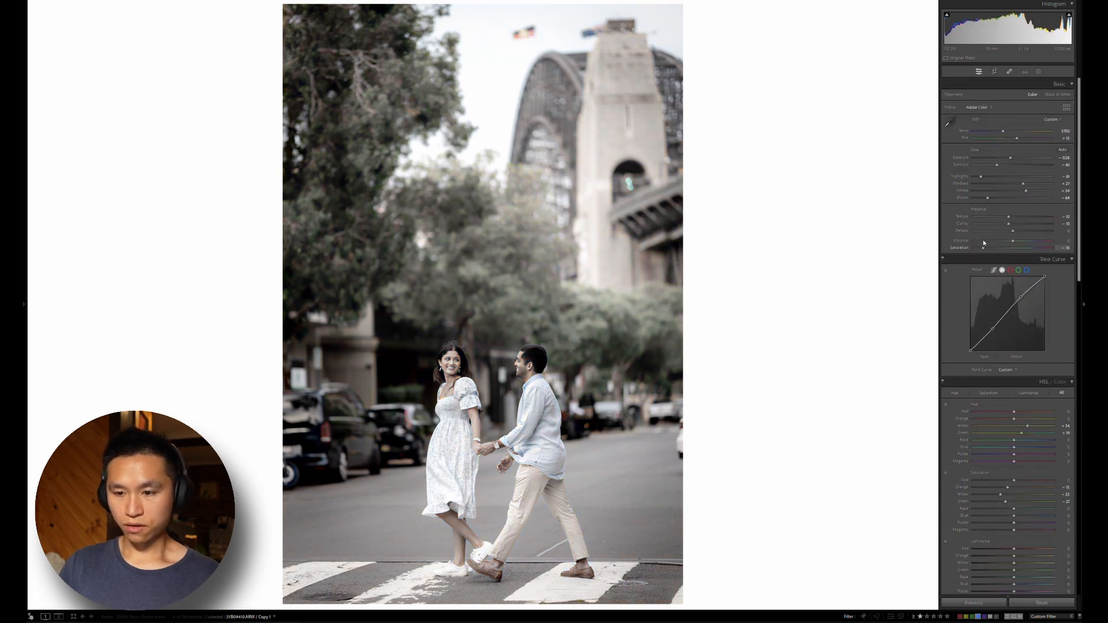
{"action": "left_click_drag", "start_coordinate": [976, 239], "coordinate": [960, 237]}
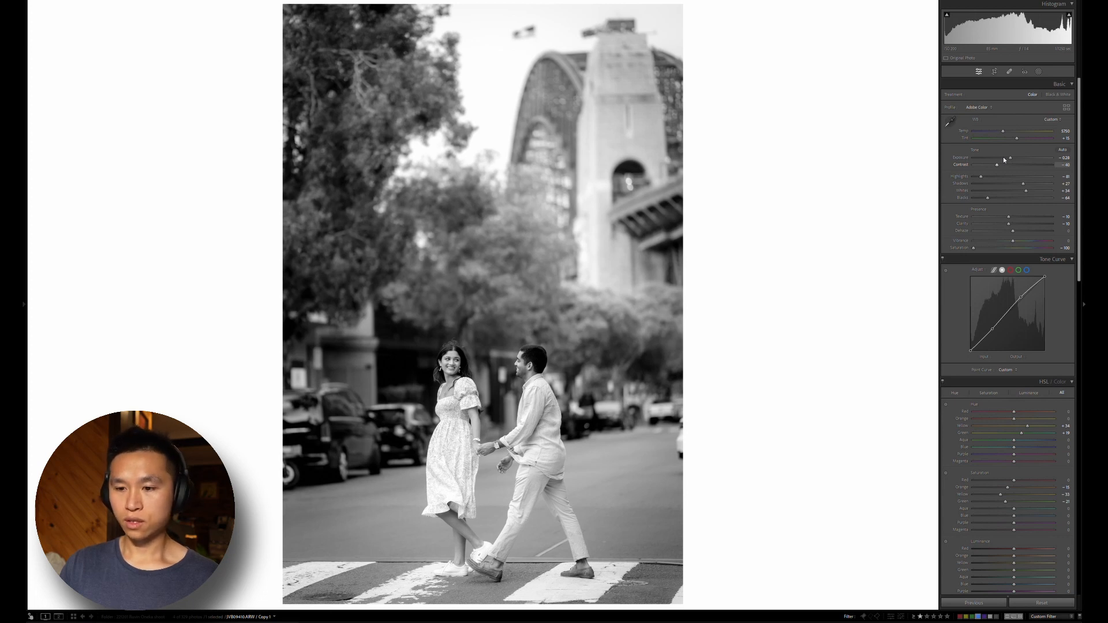
{"action": "mouse_move", "coordinate": [1003, 159]}
{"action": "left_mouse_down"}
{"action": "mouse_move", "coordinate": [1017, 161]}
{"action": "mouse_move", "coordinate": [991, 157]}
{"action": "left_mouse_up"}
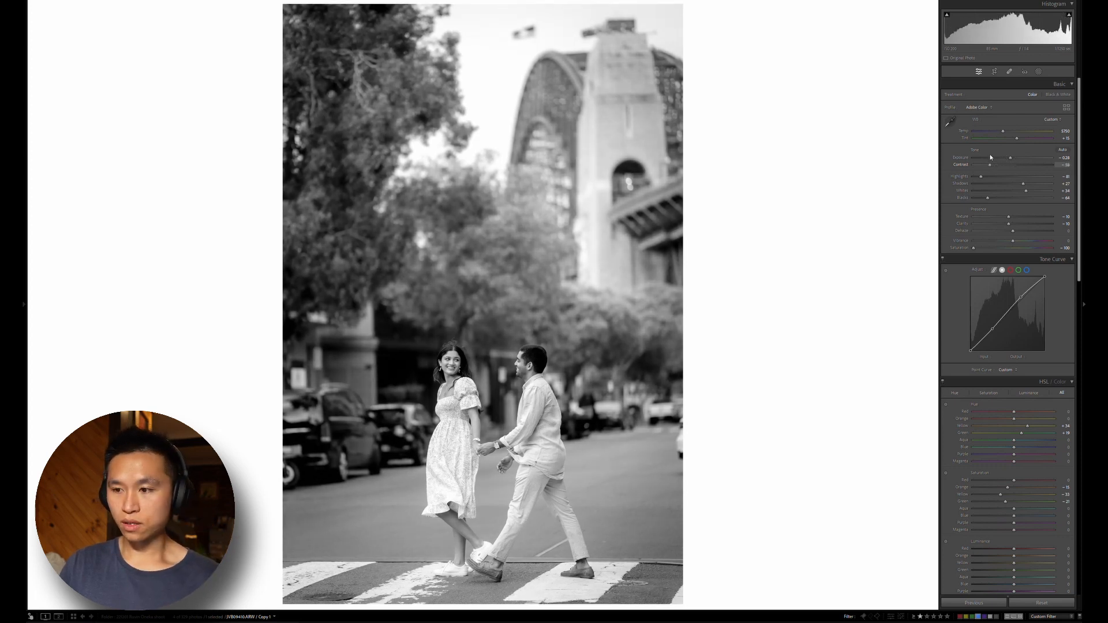
{"action": "left_click_drag", "start_coordinate": [993, 154], "coordinate": [992, 155]}
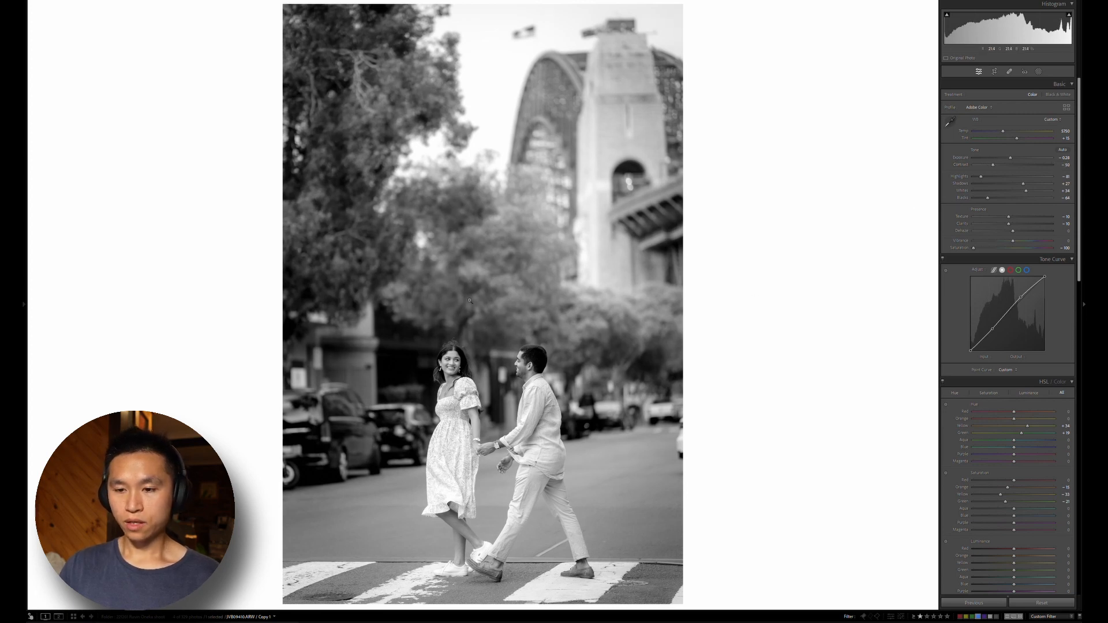
Add a linear gradient mask over the right side of the black-and-white photo and lower its exposure to about -0.5
{"action": "key", "text": "m"}
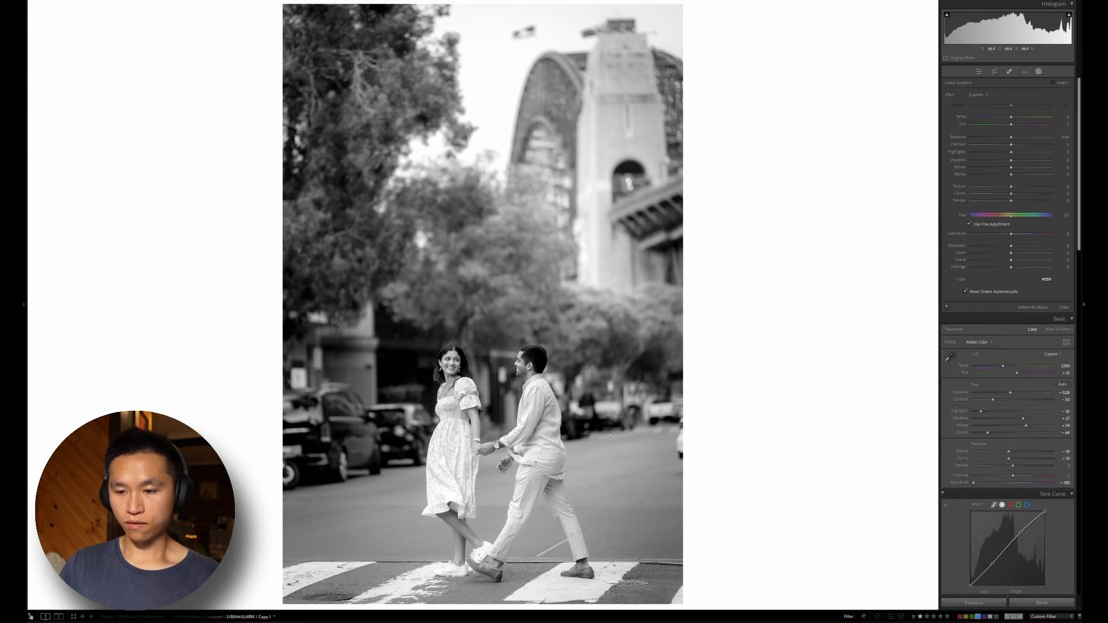
{"action": "left_click_drag", "start_coordinate": [610, 438], "coordinate": [554, 442]}
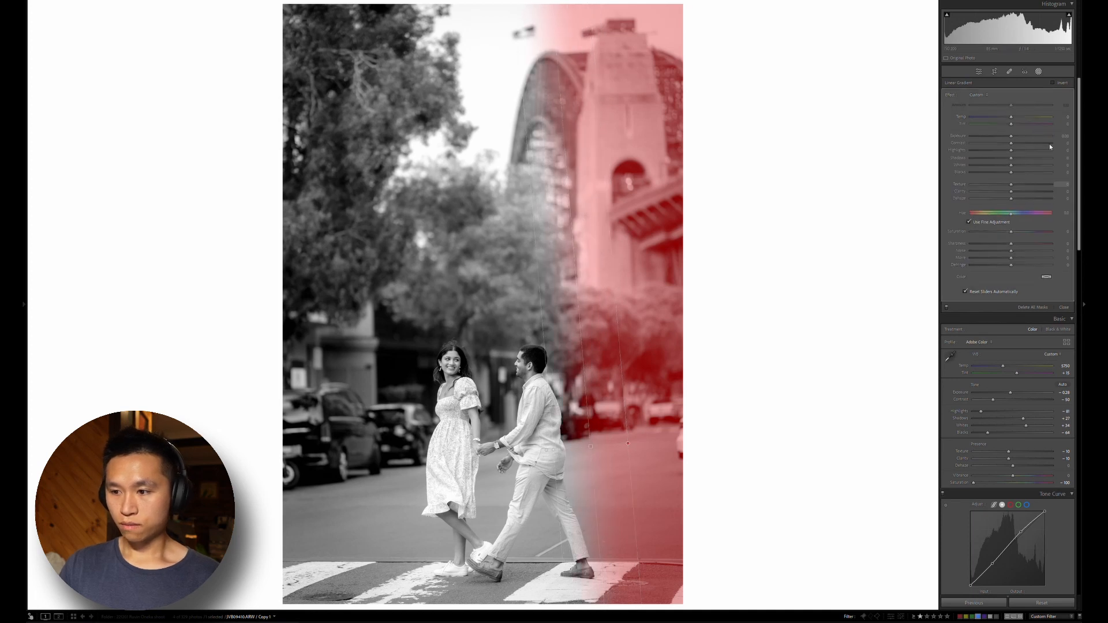
{"action": "left_click", "coordinate": [1062, 135]}
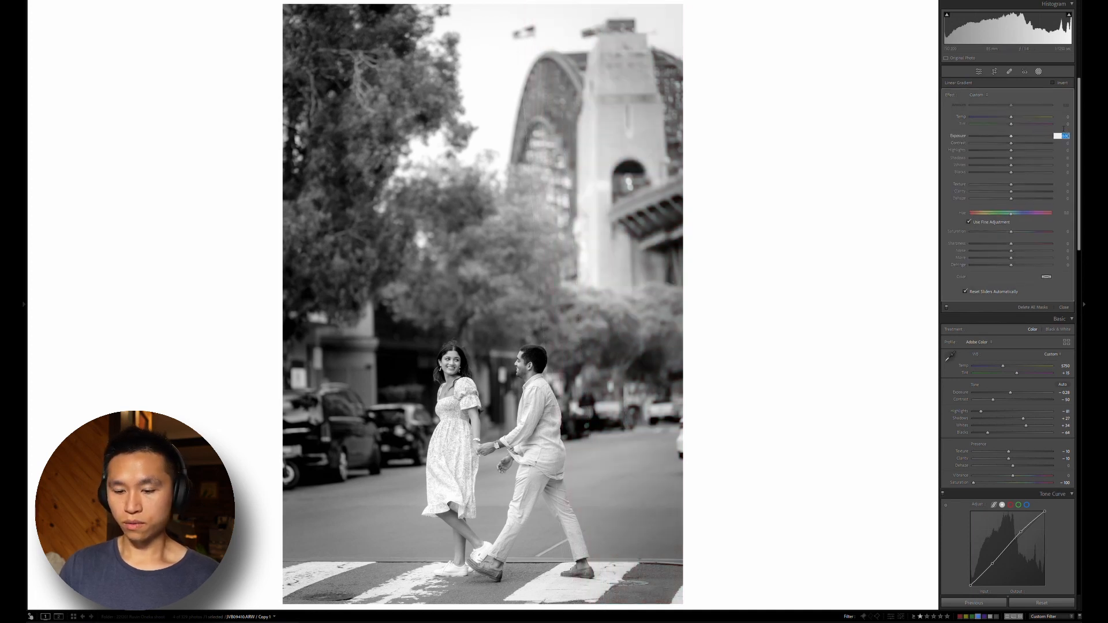
{"action": "key", "text": "BackSpace"}
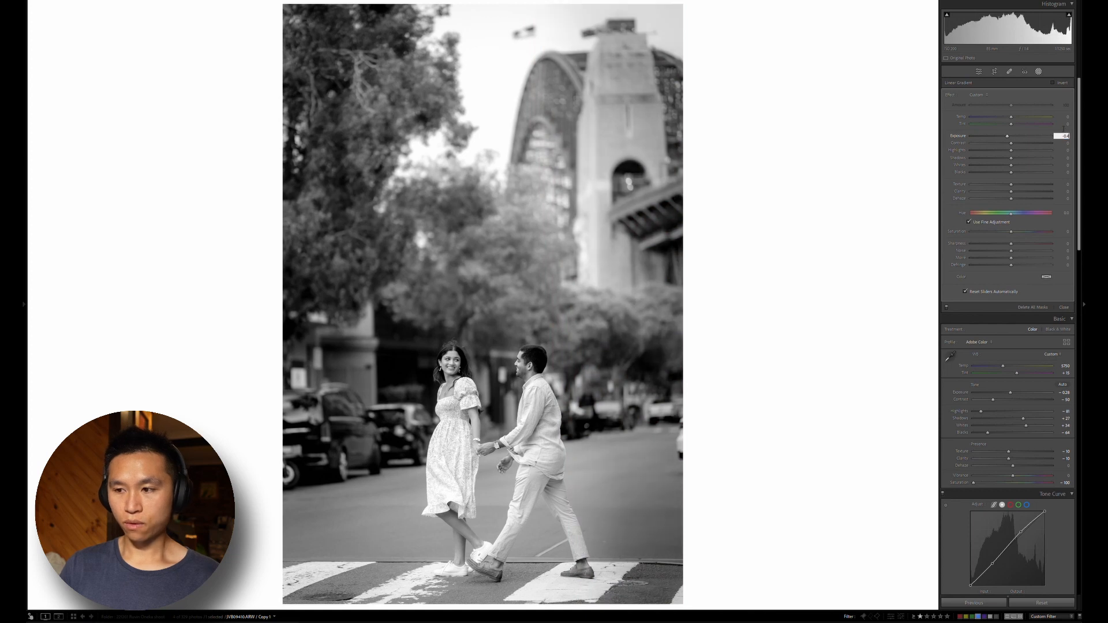
{"action": "key", "text": "Down"}
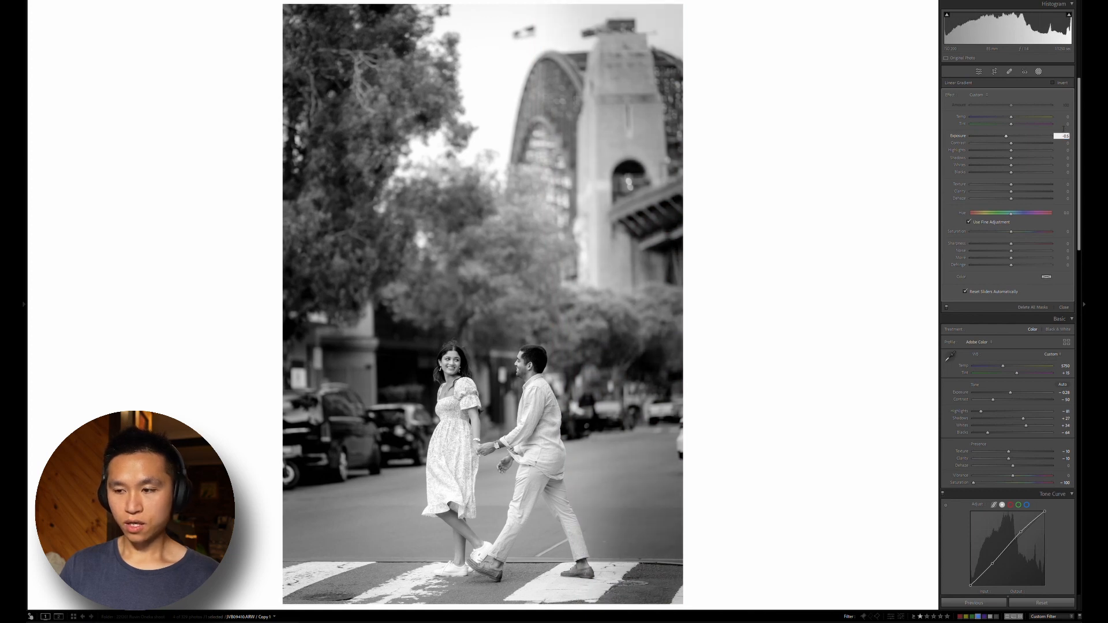
{"action": "key", "text": "Return"}
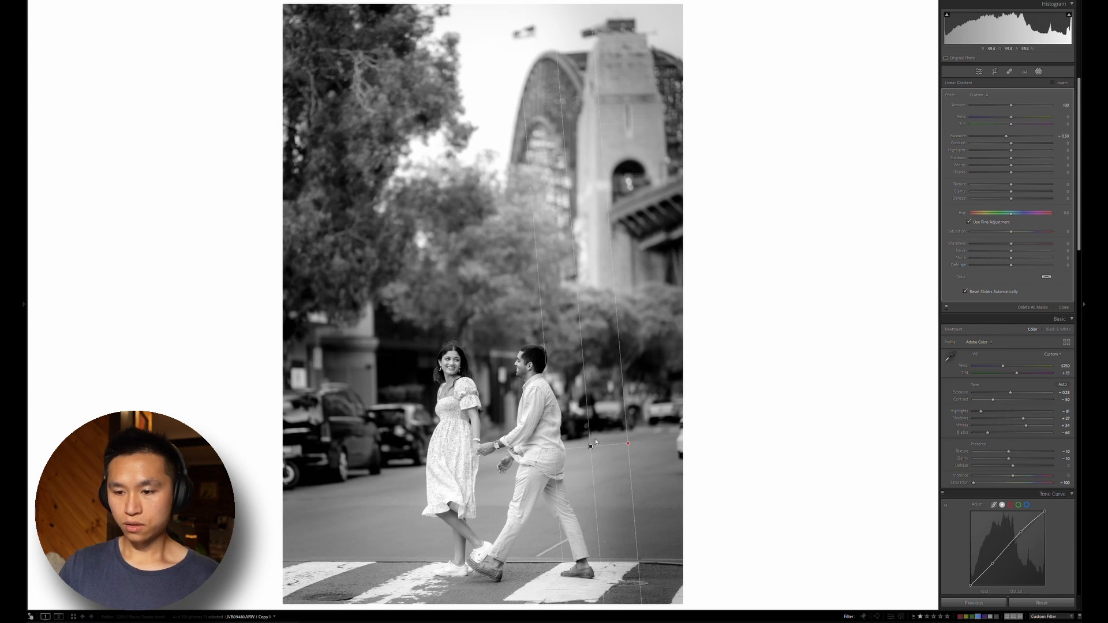
Place a matching darkening linear gradient over the left side of the photo and tilt it slightly inward at the top
{"action": "left_click_drag", "start_coordinate": [587, 444], "coordinate": [606, 425]}
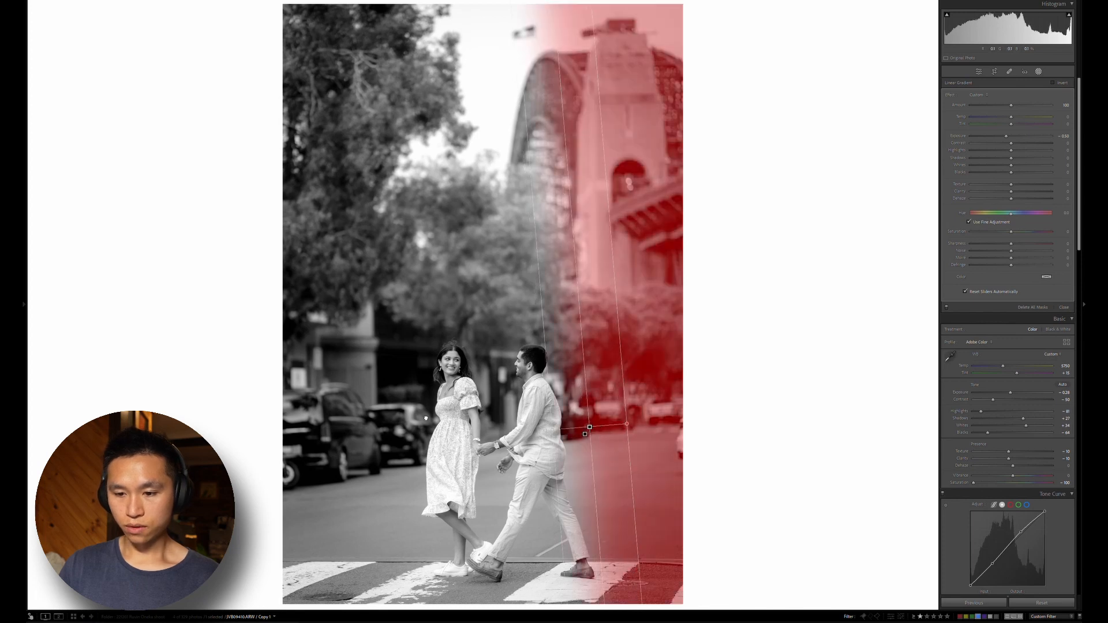
{"action": "left_click_drag", "start_coordinate": [425, 419], "coordinate": [409, 412]}
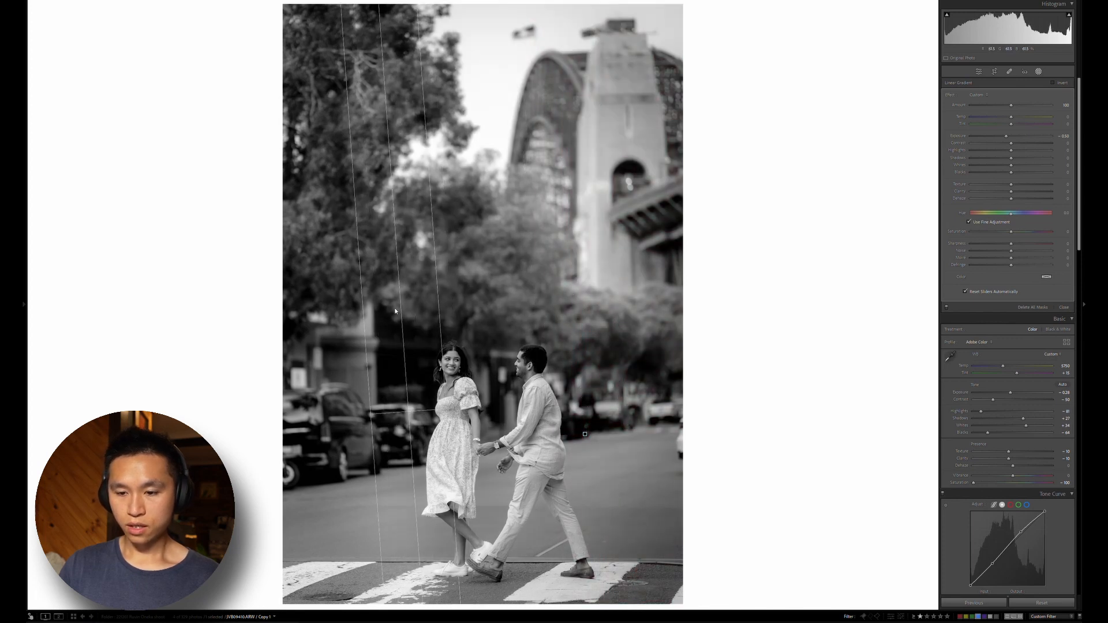
{"action": "left_click_drag", "start_coordinate": [355, 472], "coordinate": [411, 501]}
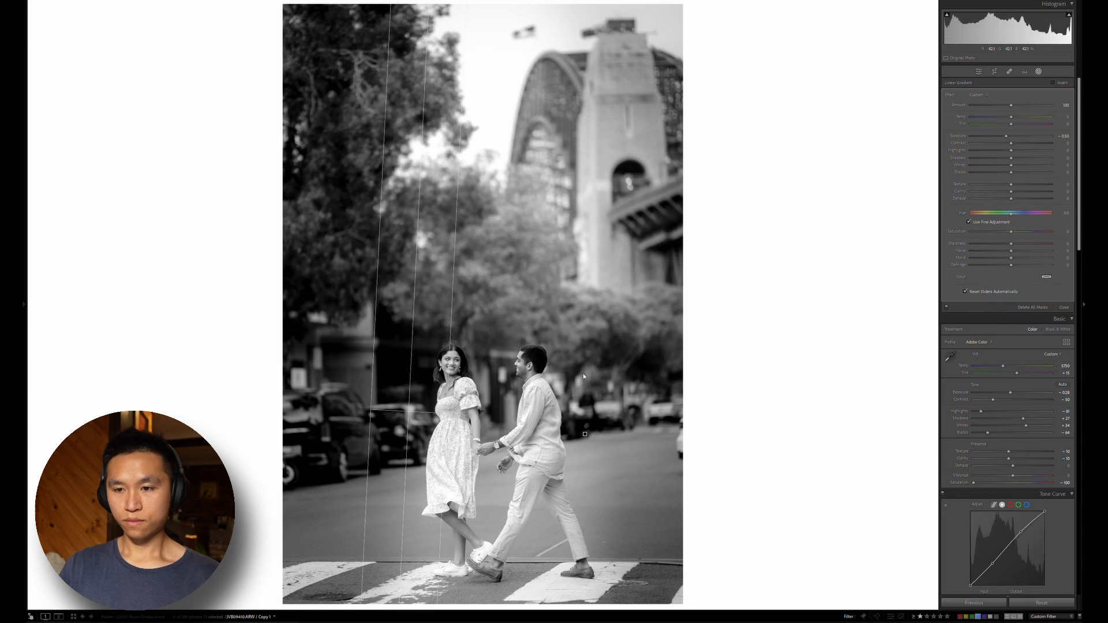
{"action": "key", "text": "m"}
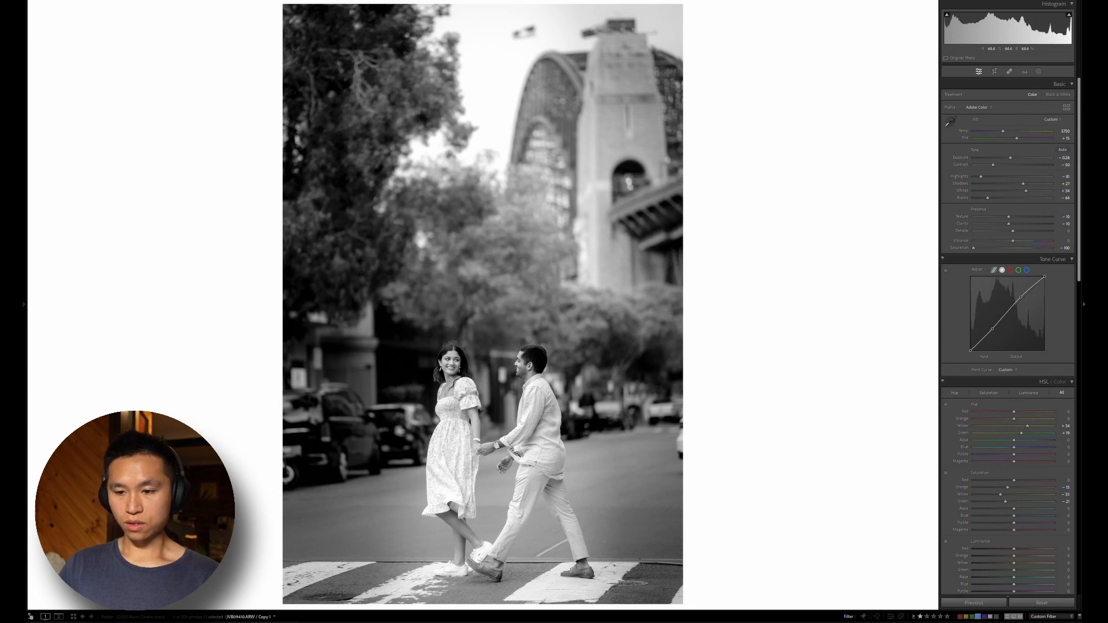
Add a radial gradient mask around the couple with exposure about 0.45, whites about 12 and highlights about -55
{"action": "key", "text": "shift+m"}
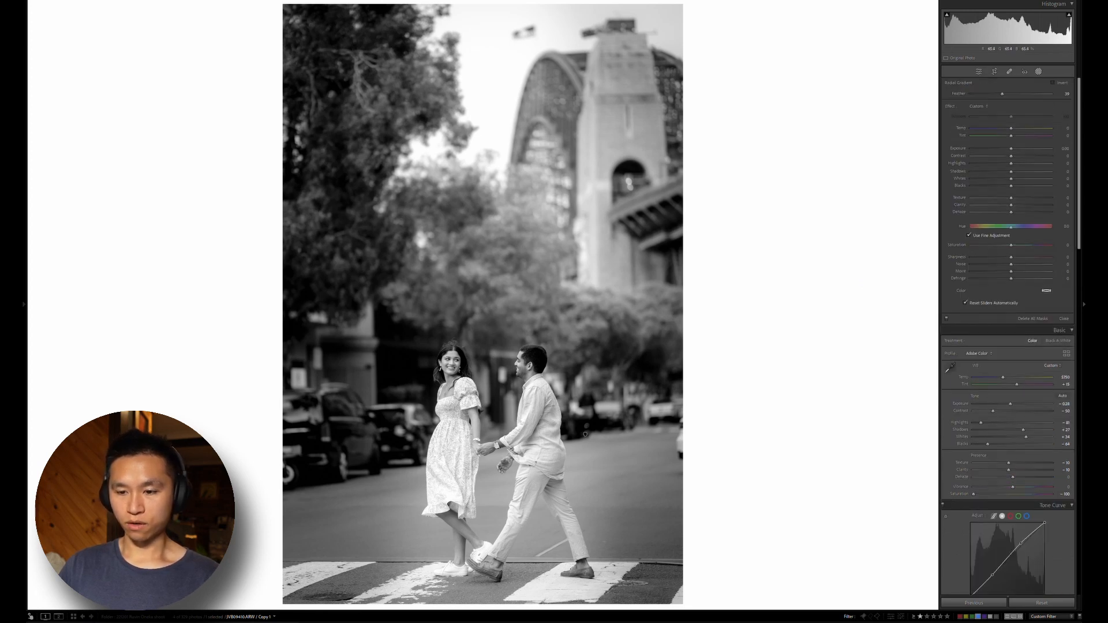
{"action": "left_click_drag", "start_coordinate": [501, 460], "coordinate": [647, 611]}
{"action": "left_click_drag", "start_coordinate": [1011, 148], "coordinate": [1015, 140]}
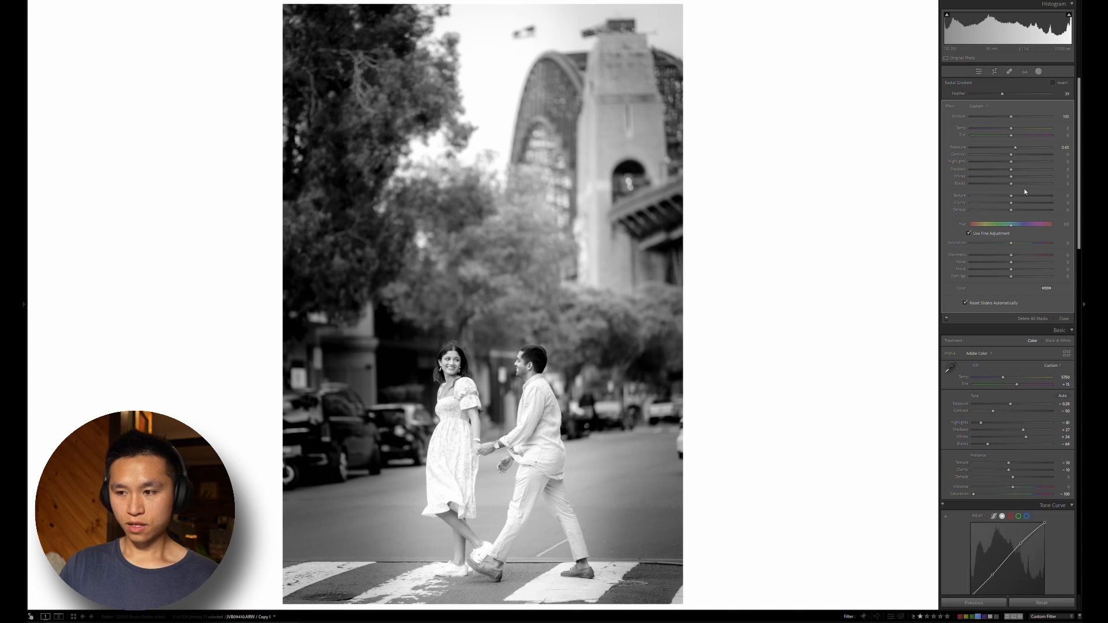
{"action": "left_click_drag", "start_coordinate": [1021, 168], "coordinate": [1016, 163]}
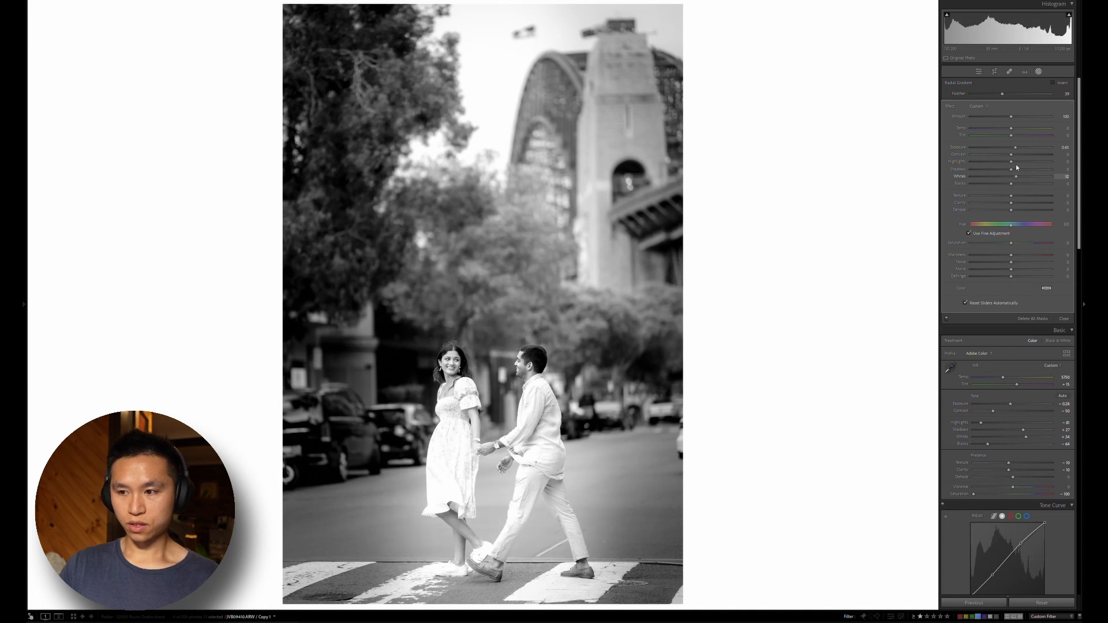
{"action": "left_click", "coordinate": [986, 154]}
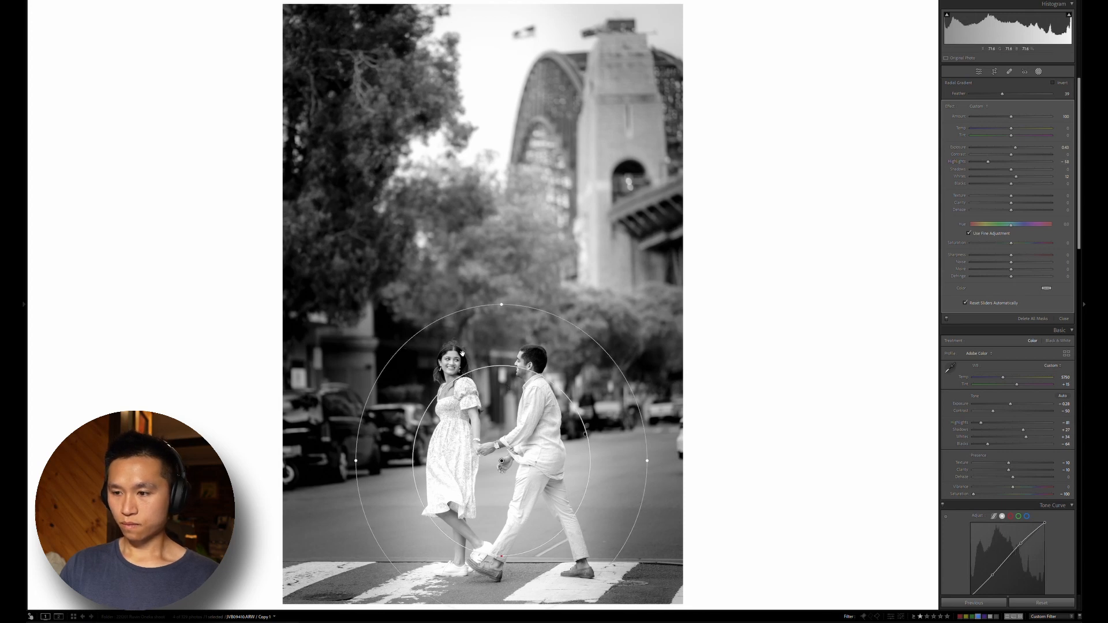
Examine the couple's faces up close in black and white, and compare the copy with the colour edit in full view
{"action": "key", "text": "shift+w"}
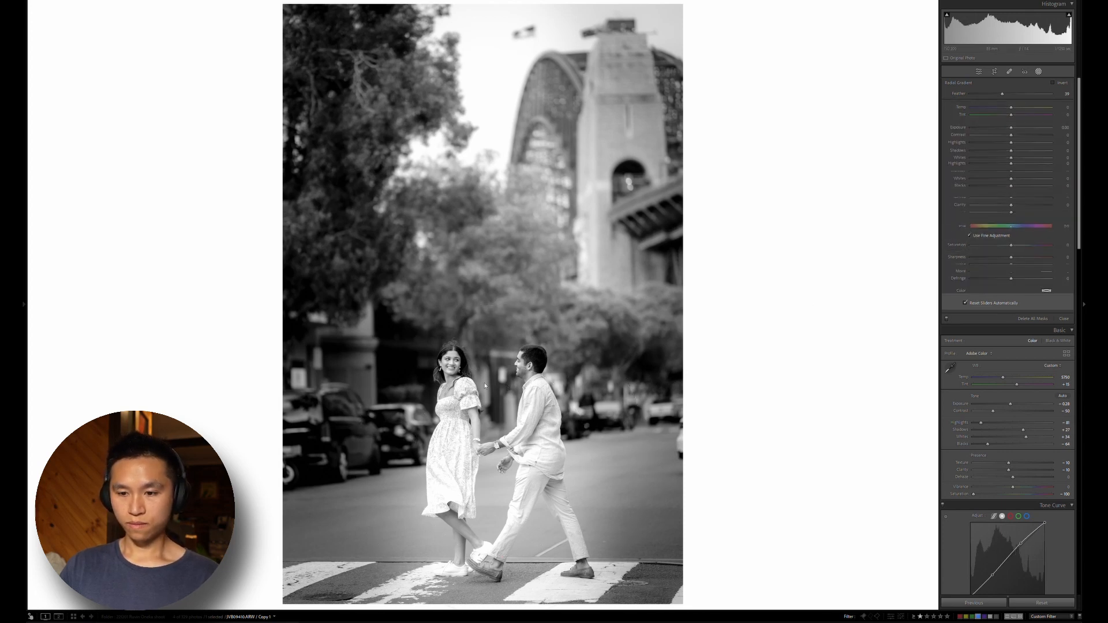
{"action": "left_click", "coordinate": [462, 372]}
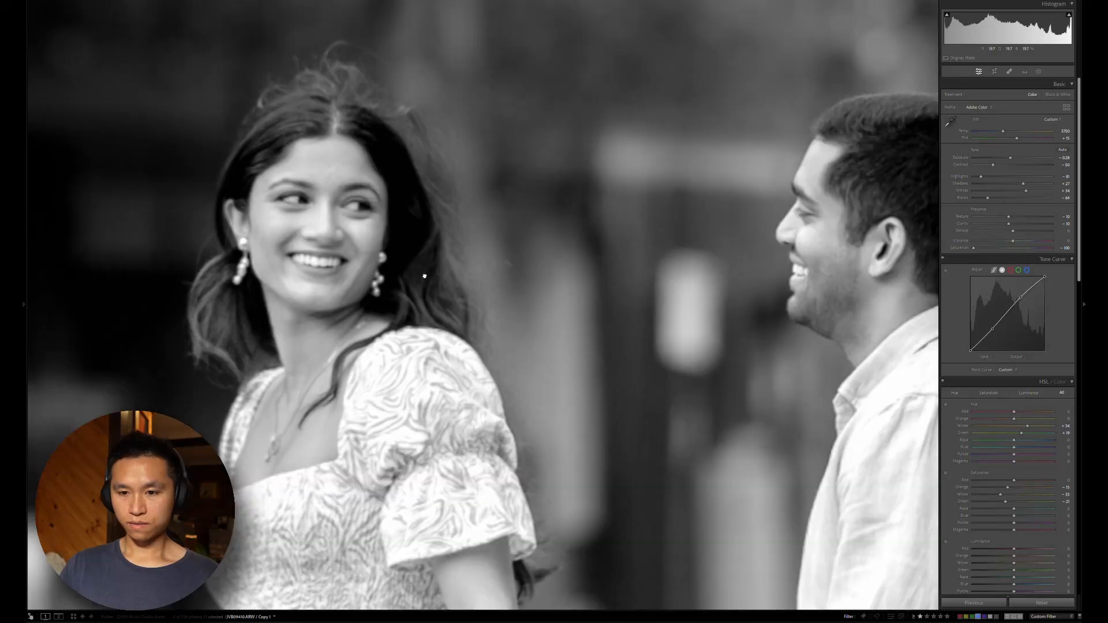
{"action": "left_click", "coordinate": [520, 323]}
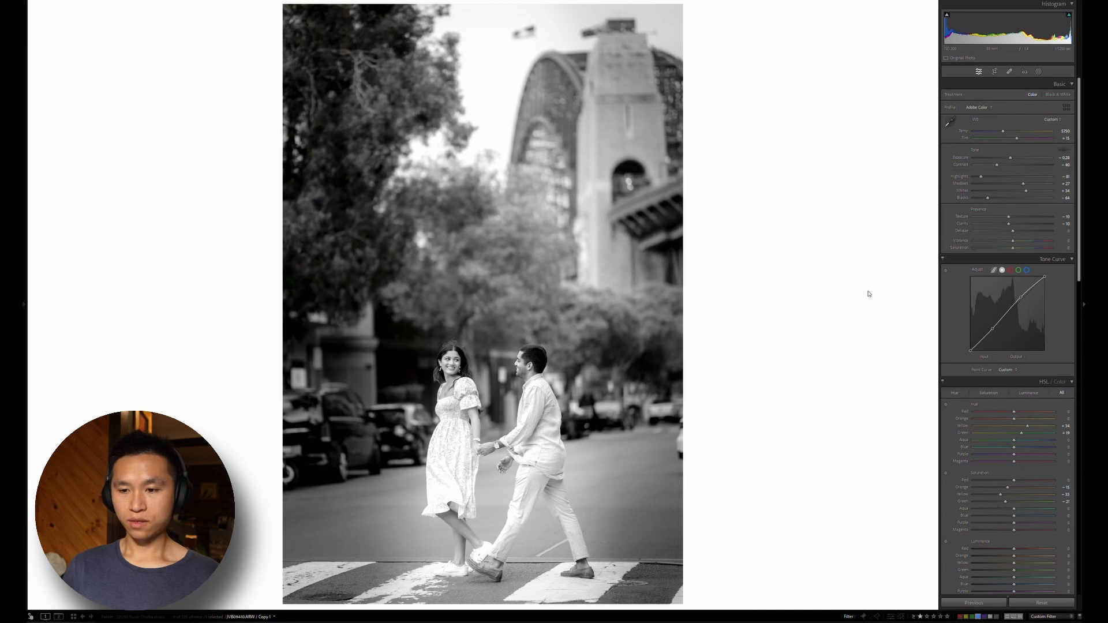
{"action": "key", "text": "Left"}
{"action": "key", "text": "Right"}
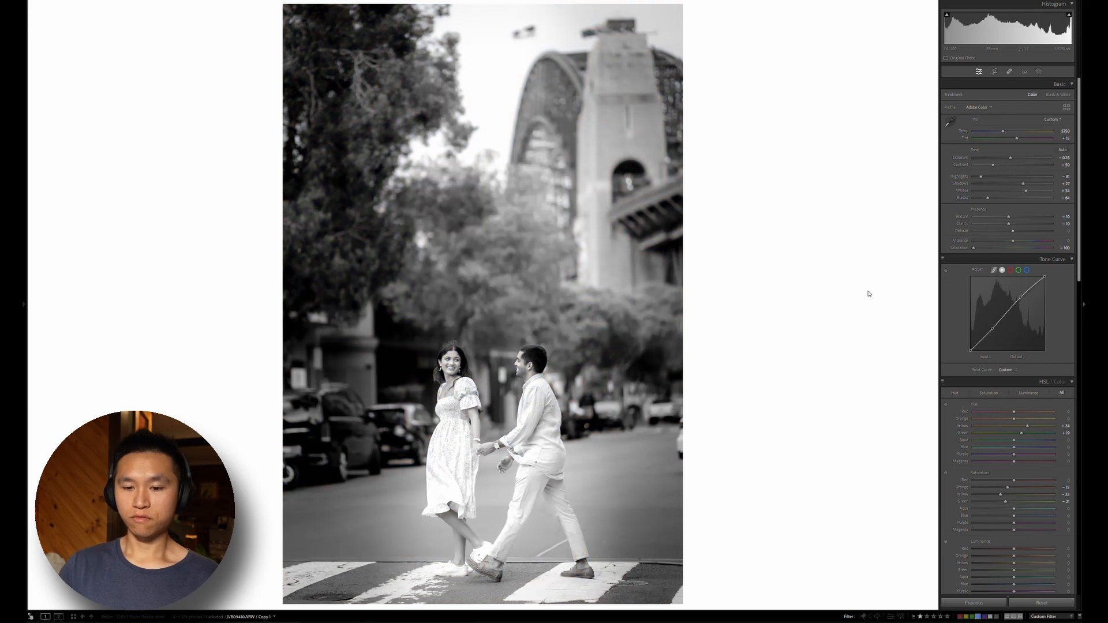
Open the photo of the couple walking beside the sandstone building and crop it slightly tighter at the original aspect ratio
{"action": "key", "text": "Left"}
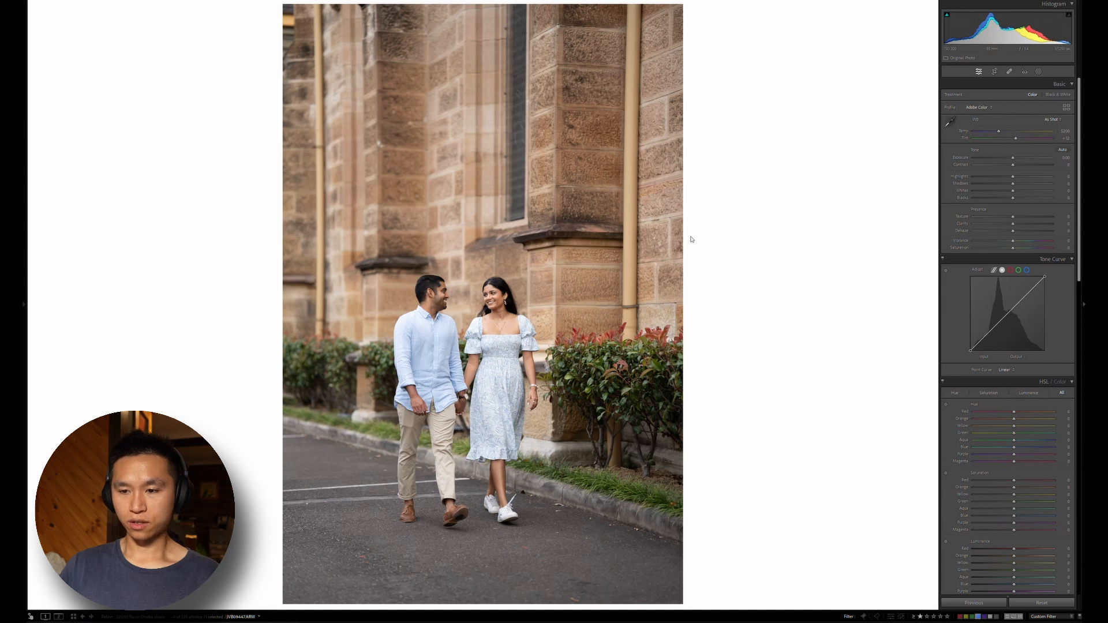
{"action": "key", "text": "r"}
{"action": "left_click_drag", "start_coordinate": [690, 230], "coordinate": [675, 226]}
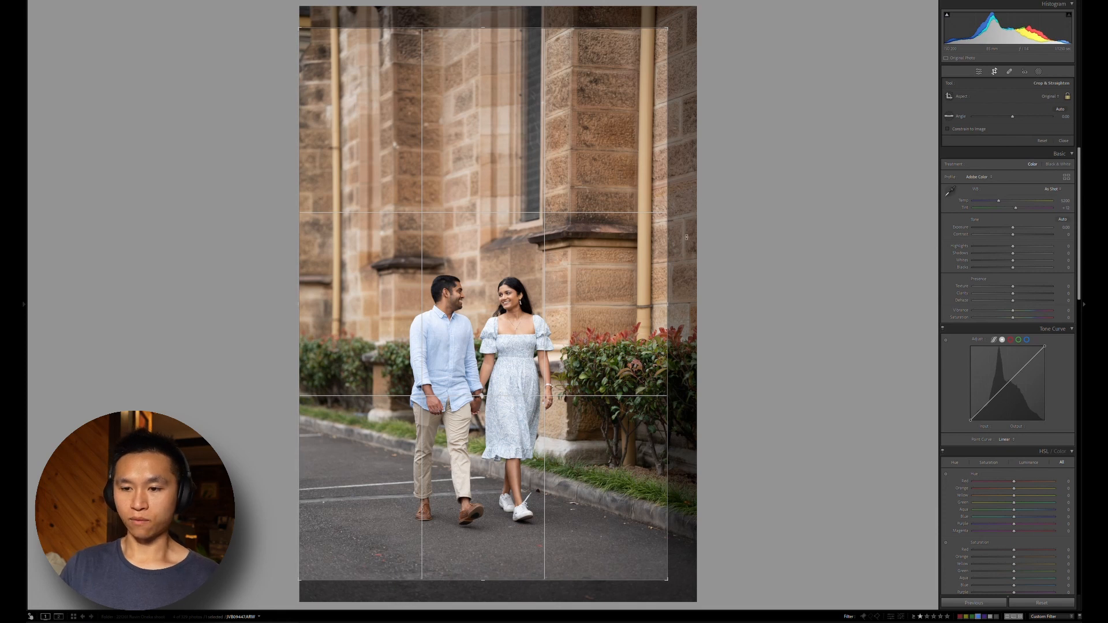
{"action": "key", "text": "Return"}
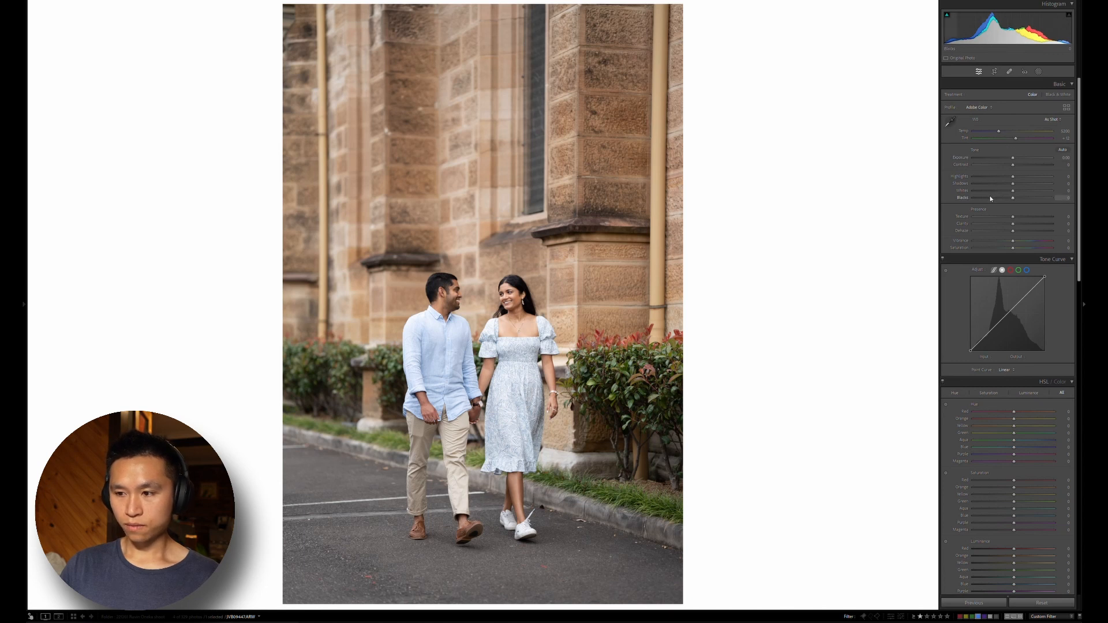
Set the walking photo's highlights to about -82, shadows +32, contrast -32, whites +41 and blacks -55
{"action": "left_click", "coordinate": [981, 176]}
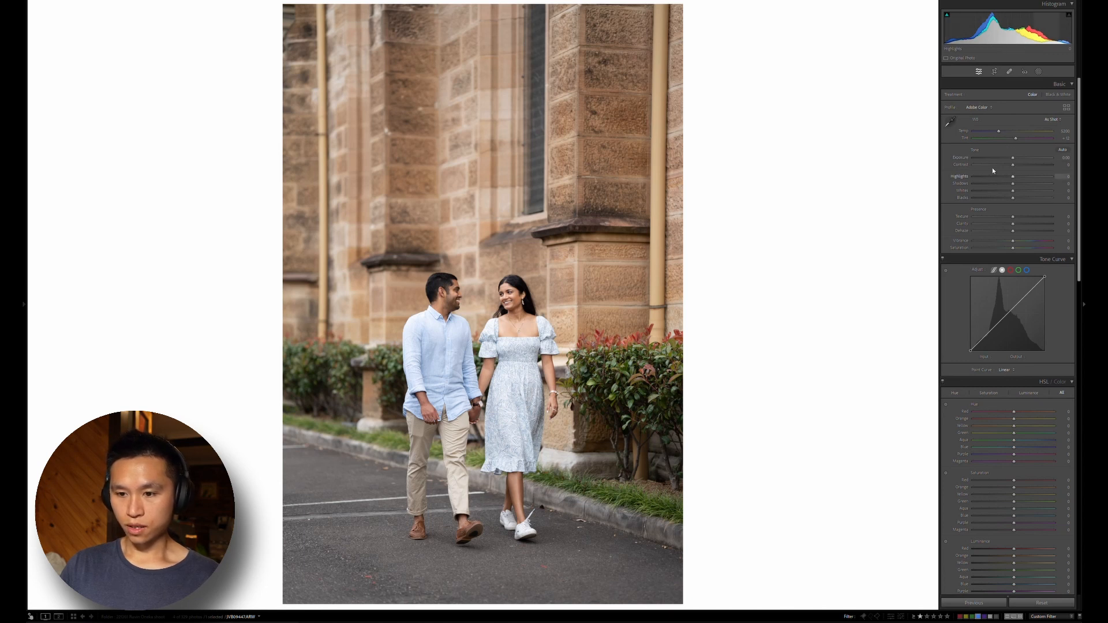
{"action": "left_click", "coordinate": [1032, 182]}
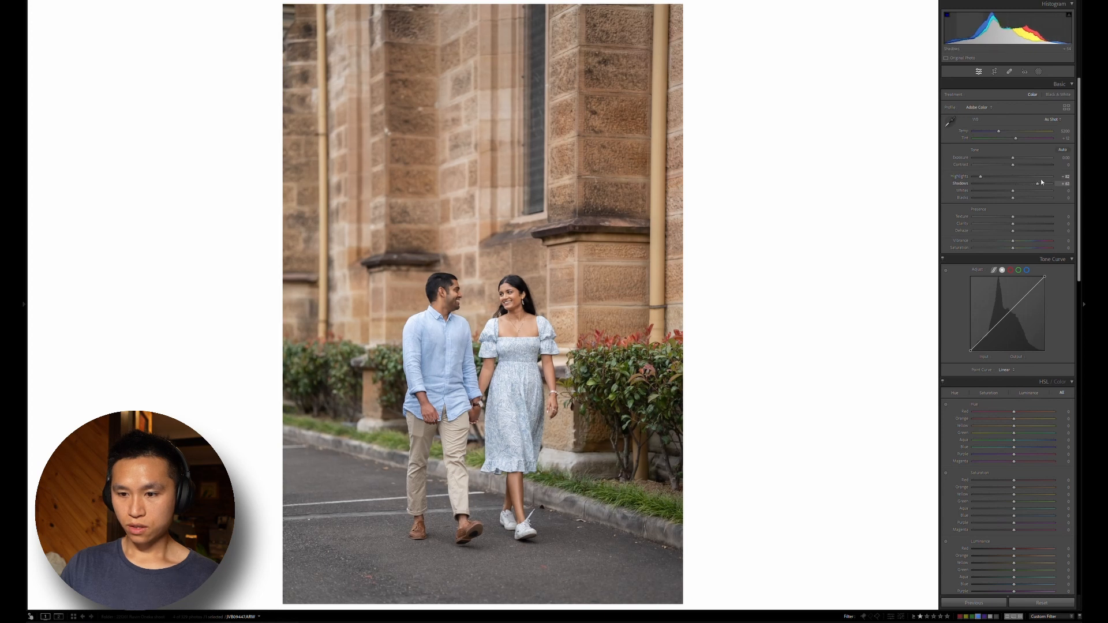
{"action": "mouse_move", "coordinate": [1041, 178]}
{"action": "left_mouse_down"}
{"action": "mouse_move", "coordinate": [1050, 178]}
{"action": "mouse_move", "coordinate": [1025, 175]}
{"action": "left_mouse_up"}
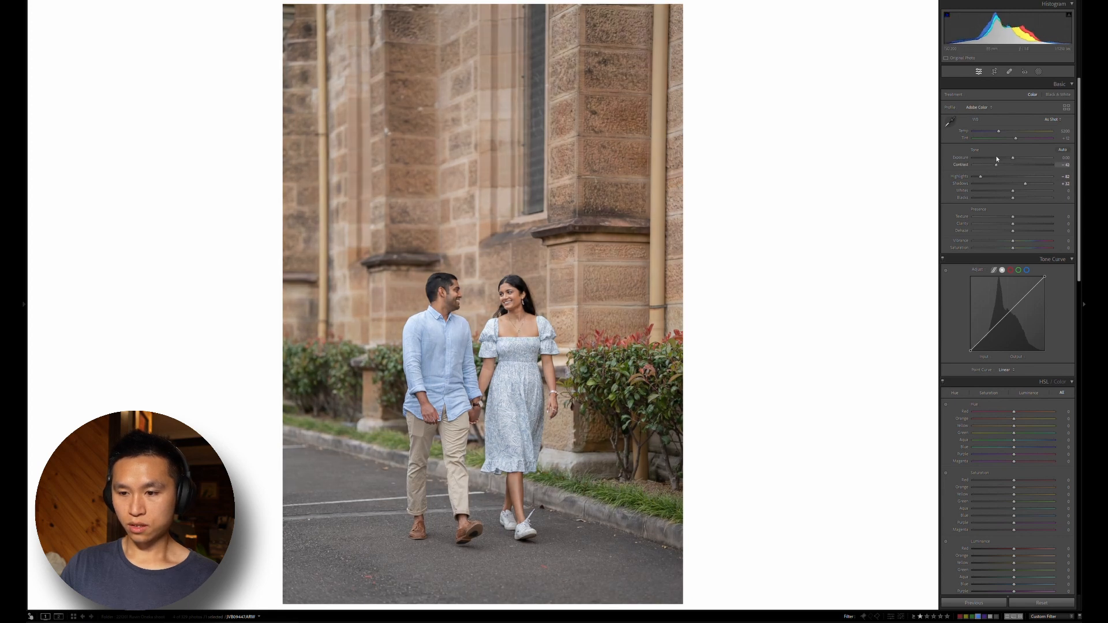
{"action": "left_click", "coordinate": [1000, 165]}
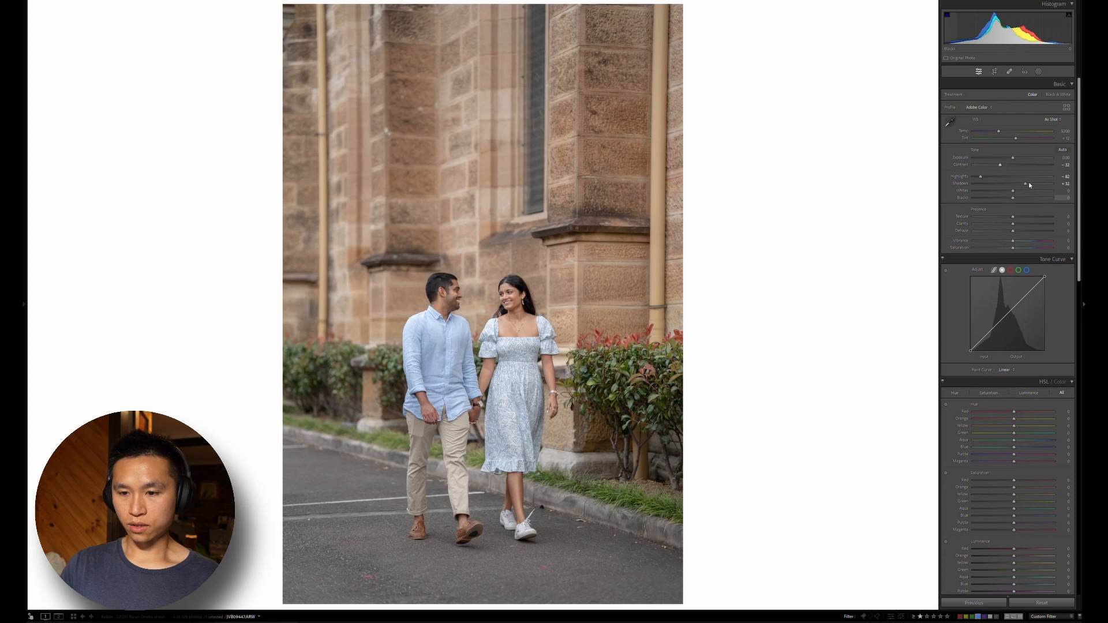
{"action": "left_click", "coordinate": [1029, 191]}
{"action": "left_click", "coordinate": [992, 197]}
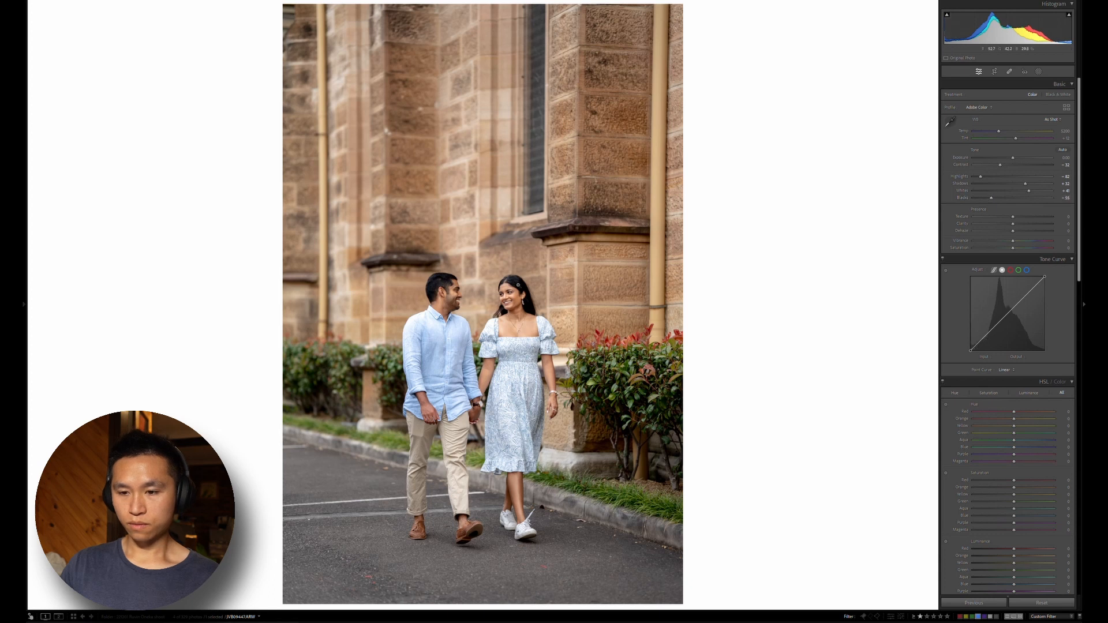
Check the couple's faces up close and set both texture and clarity to -10
{"action": "left_click", "coordinate": [517, 292]}
{"action": "left_click_drag", "start_coordinate": [313, 323], "coordinate": [599, 267]}
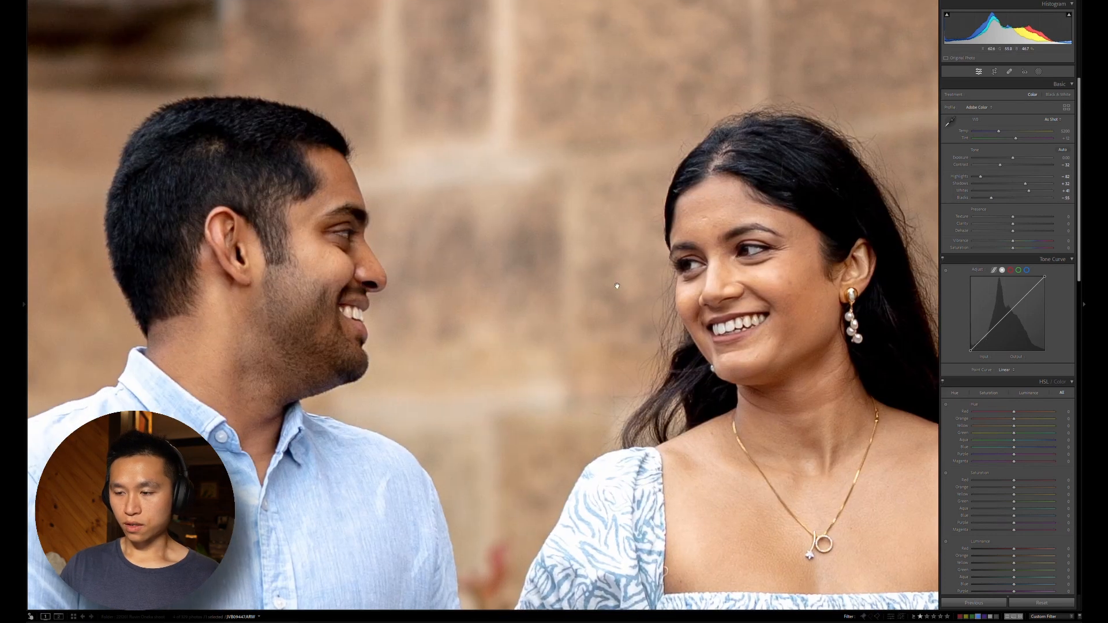
{"action": "left_click", "coordinate": [617, 285]}
{"action": "left_click", "coordinate": [1062, 216]}
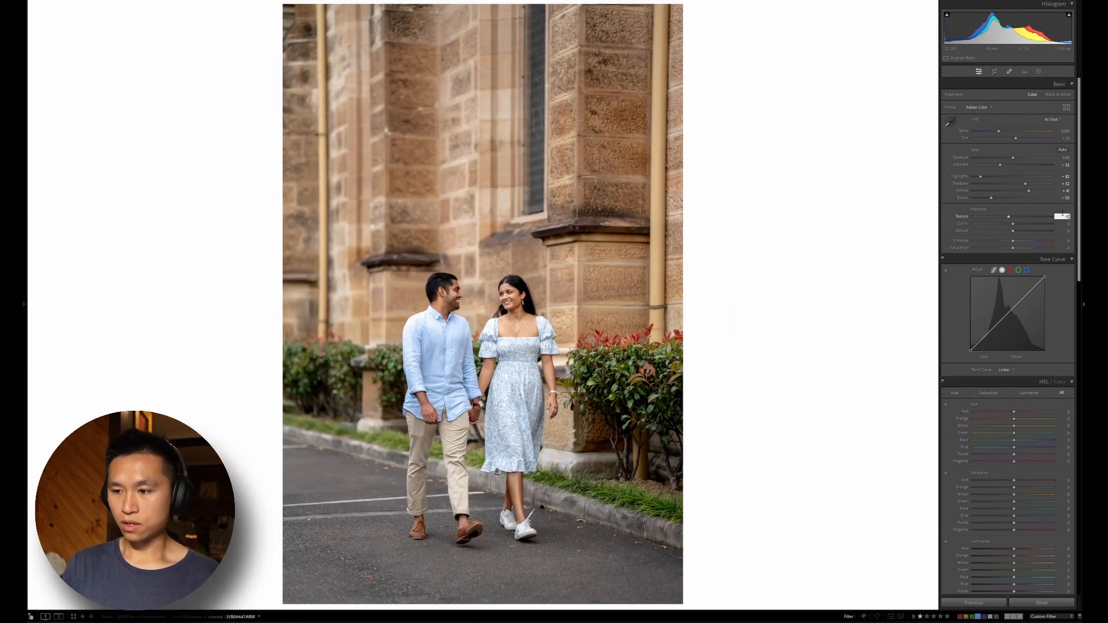
{"action": "key", "text": "Tab"}
{"action": "type", "text": "-10"}
{"action": "key", "text": "Return"}
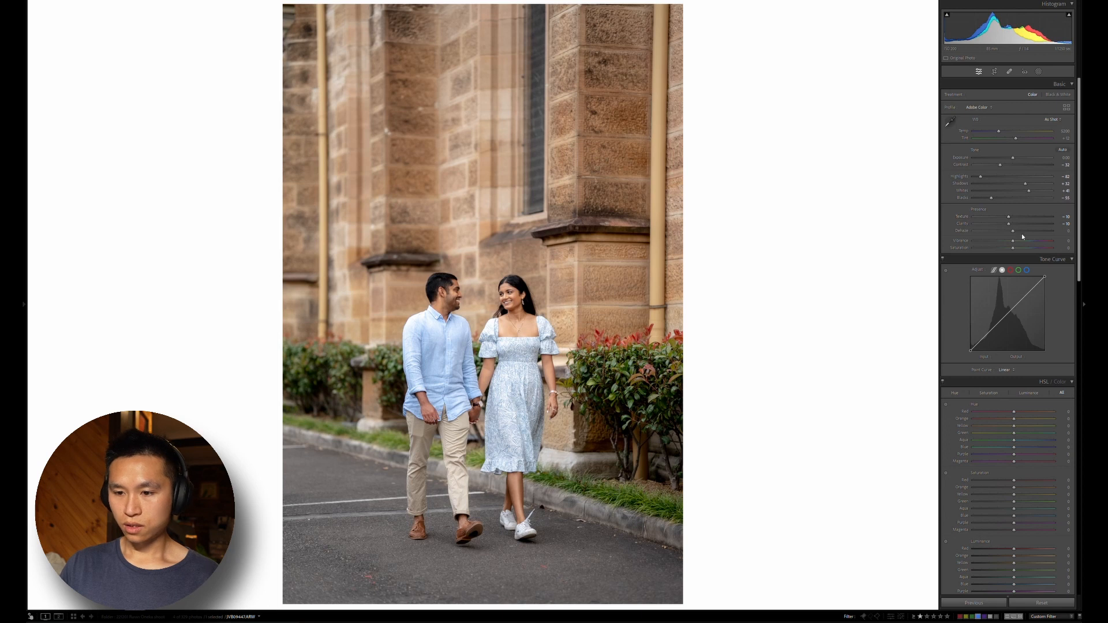
Shape the tone curve by lifting the upper tones, pulling down the shadows slightly and raising the black point a little
{"action": "left_click_drag", "start_coordinate": [1020, 300], "coordinate": [1021, 295]}
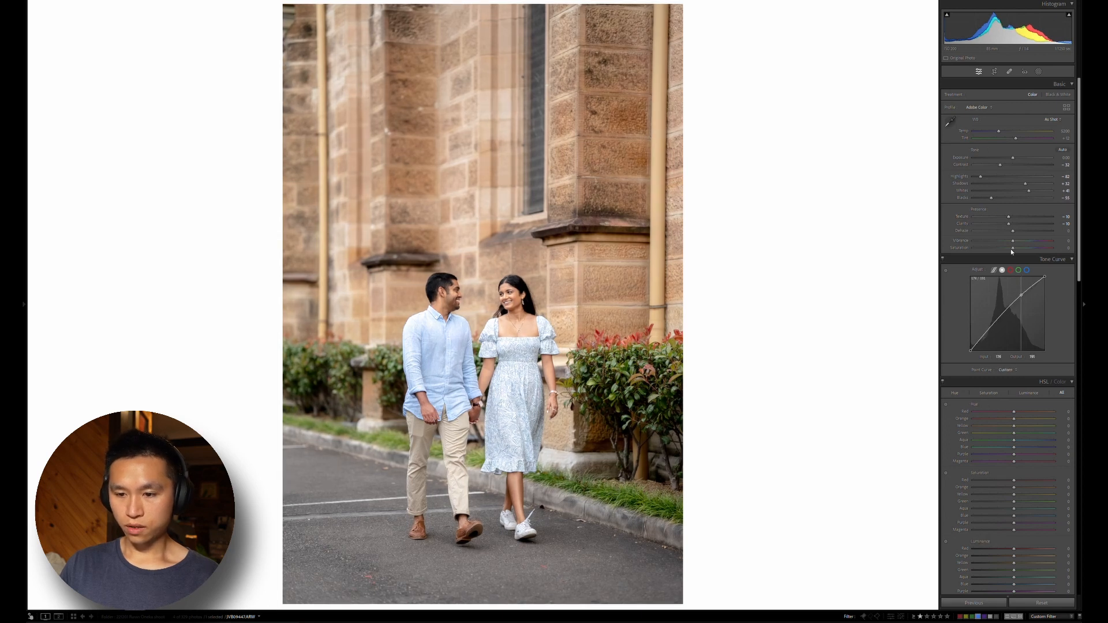
{"action": "left_click_drag", "start_coordinate": [1011, 250], "coordinate": [1014, 244]}
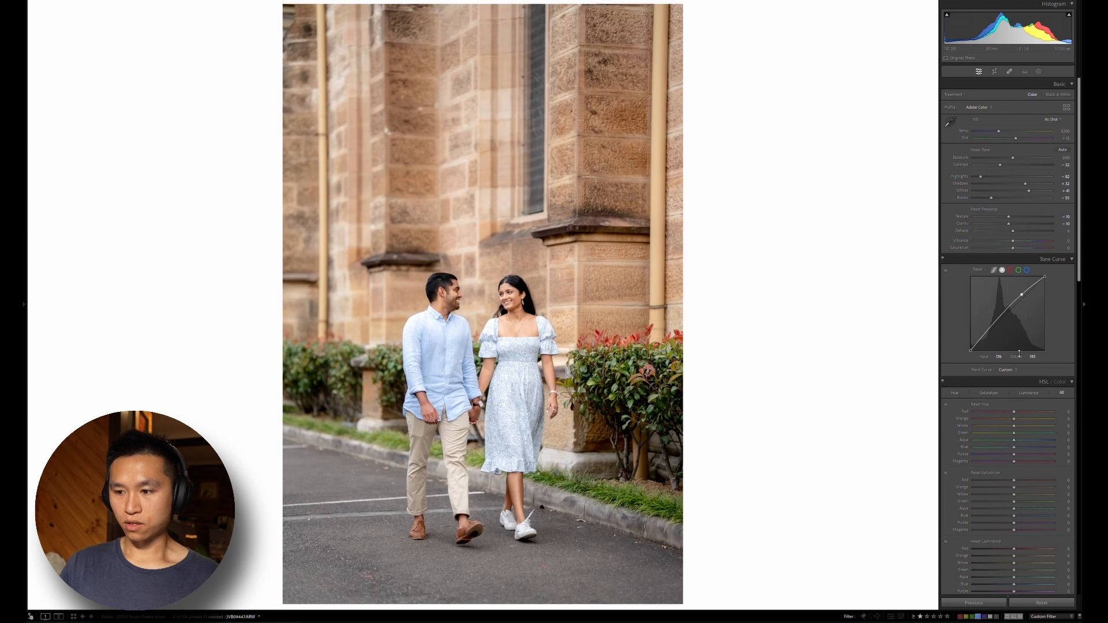
{"action": "left_click", "coordinate": [990, 328]}
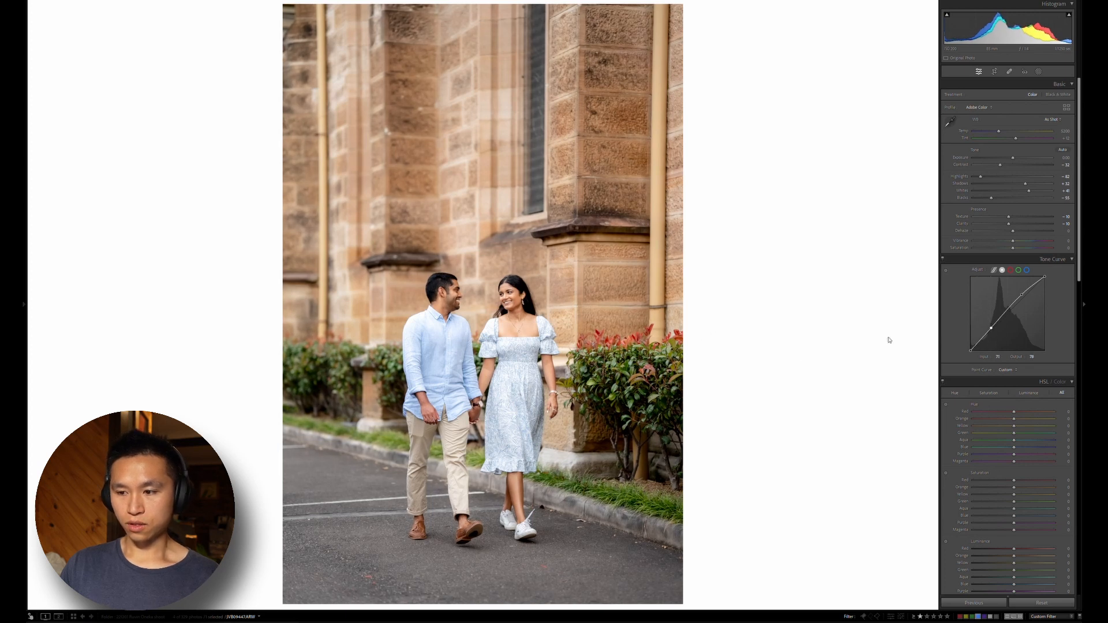
{"action": "left_click_drag", "start_coordinate": [972, 345], "coordinate": [971, 339]}
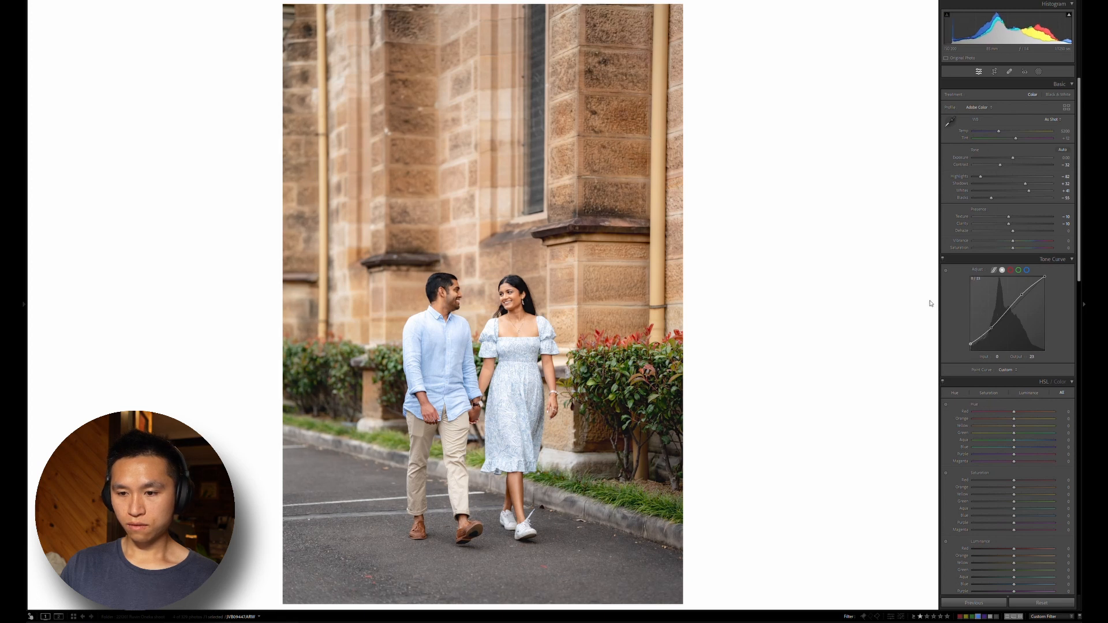
{"action": "key", "text": "ctrl+z"}
Check the couple's faces up close, and turn on chromatic aberration removal and lens profile corrections
{"action": "left_click", "coordinate": [480, 303]}
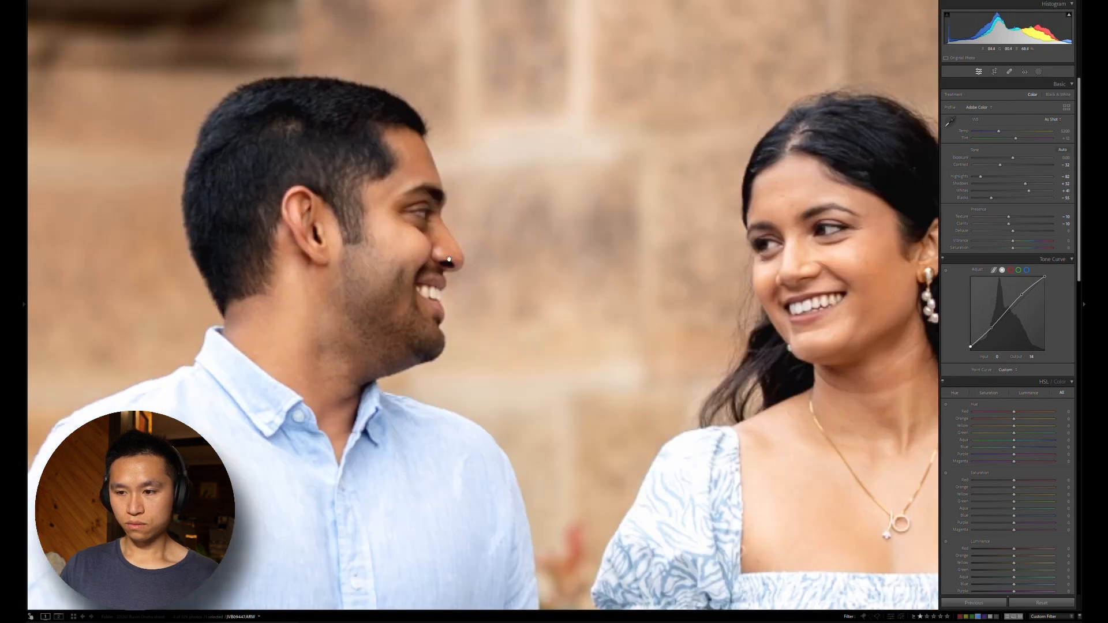
{"action": "left_click", "coordinate": [399, 263]}
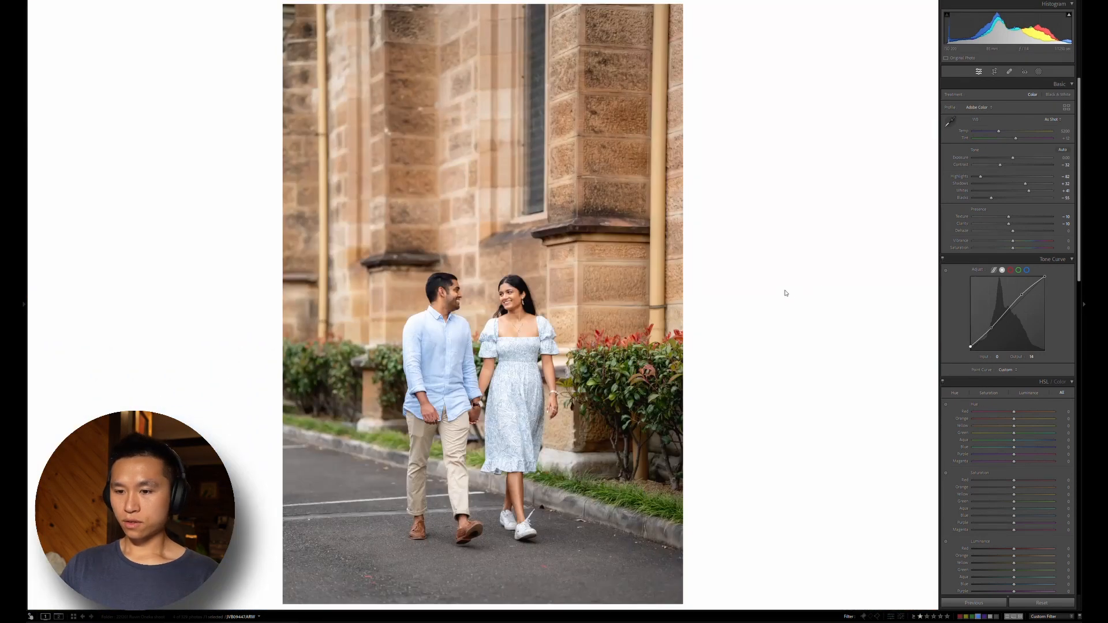
{"action": "scroll", "coordinate": [960, 350], "scroll_direction": "down", "scroll_amount": 15}
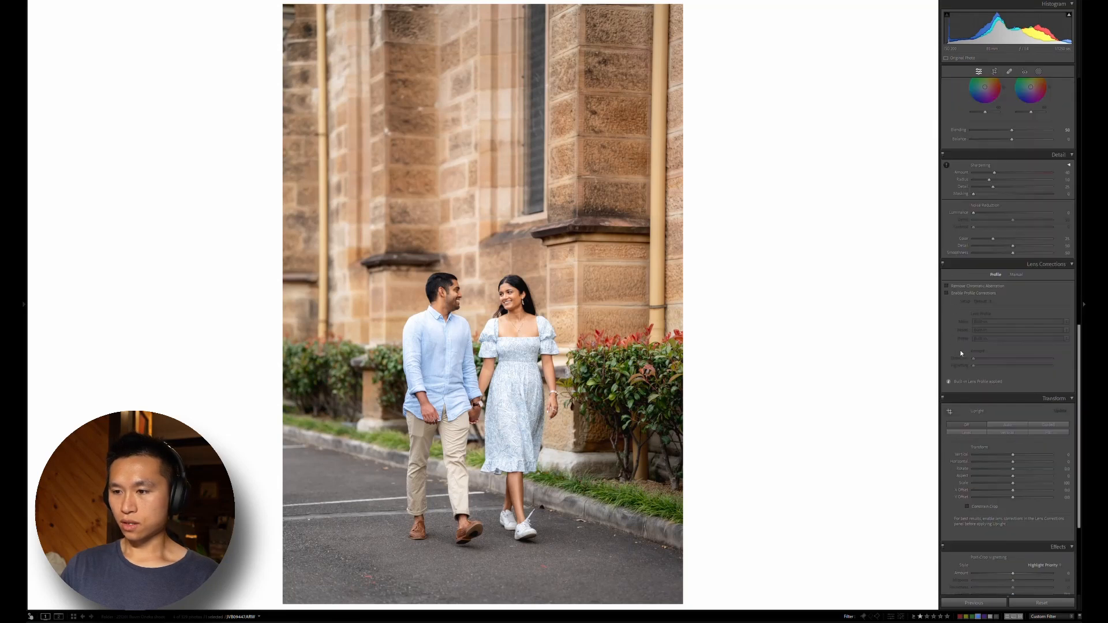
{"action": "left_click", "coordinate": [963, 187]}
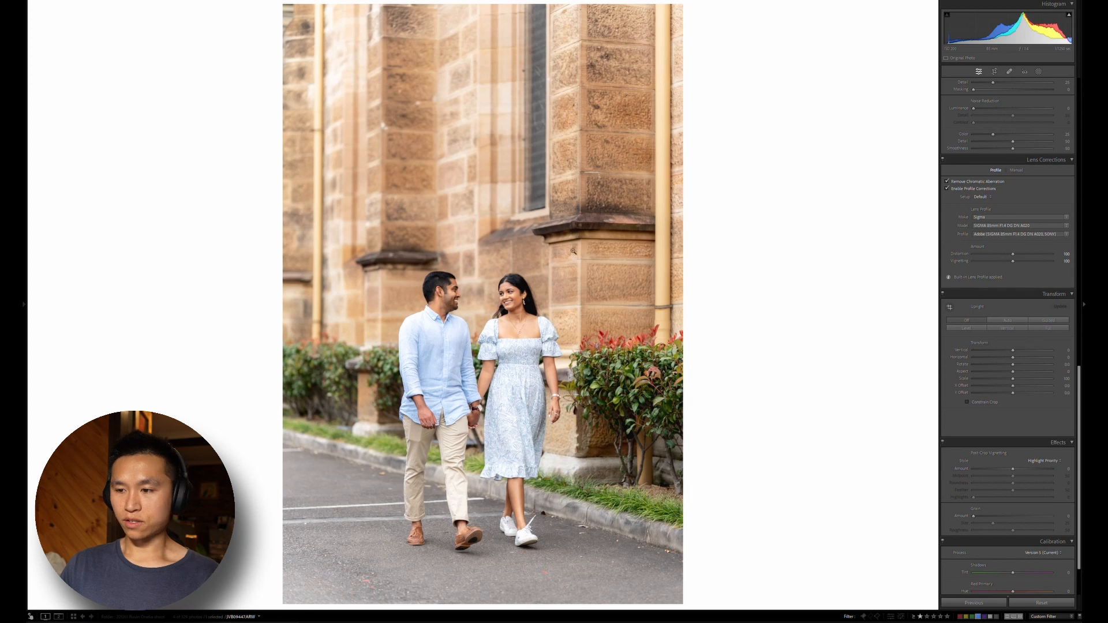
Add a post-crop vignette of about -34 and compare the result with the unedited photo
{"action": "scroll", "coordinate": [985, 368], "scroll_direction": "down", "scroll_amount": 2}
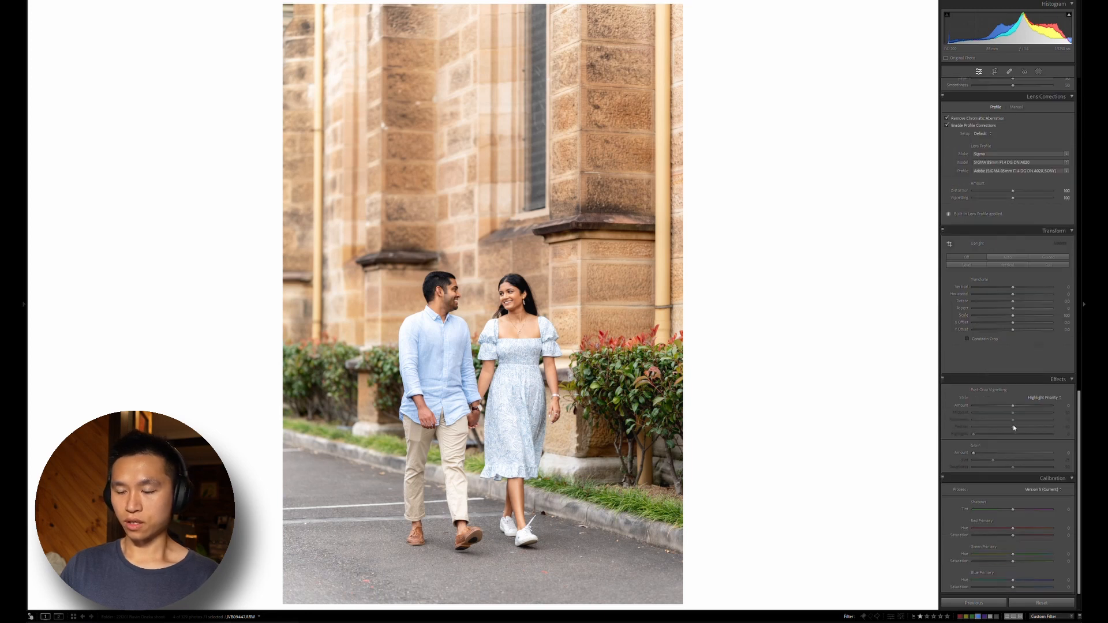
{"action": "left_click", "coordinate": [995, 399]}
{"action": "left_click_drag", "start_coordinate": [999, 401], "coordinate": [1000, 402]}
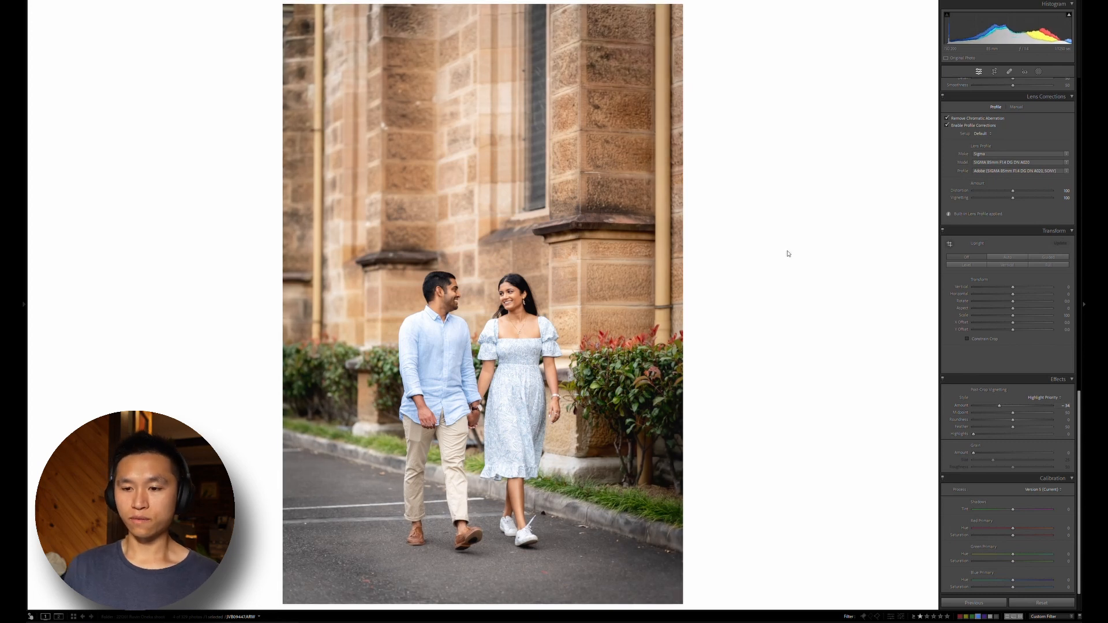
{"action": "key", "text": "y"}
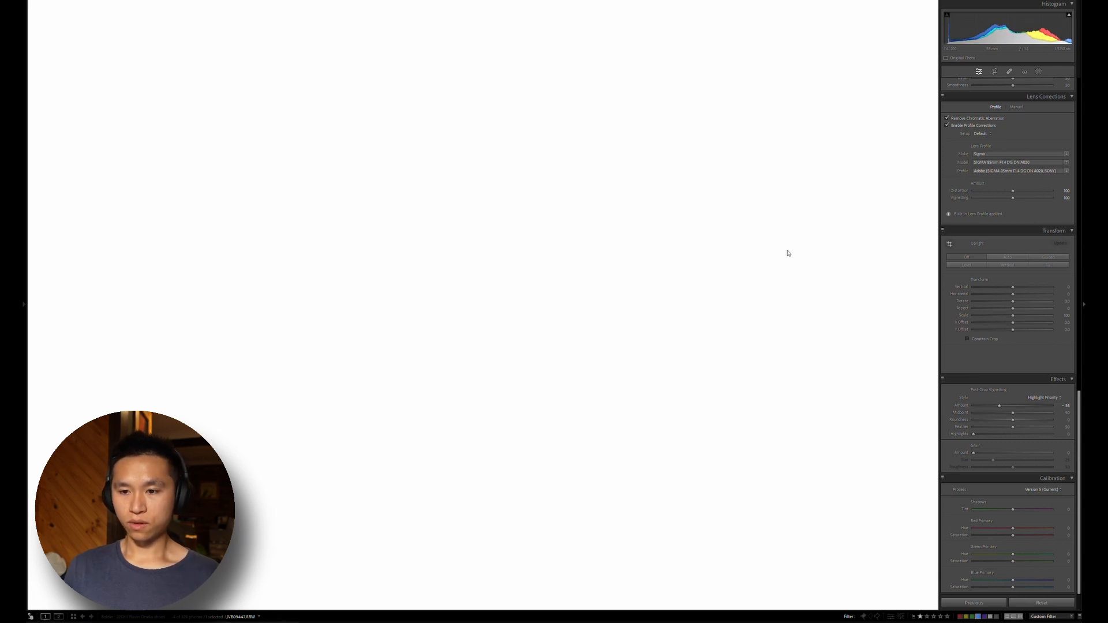
{"action": "key", "text": "backslash"}
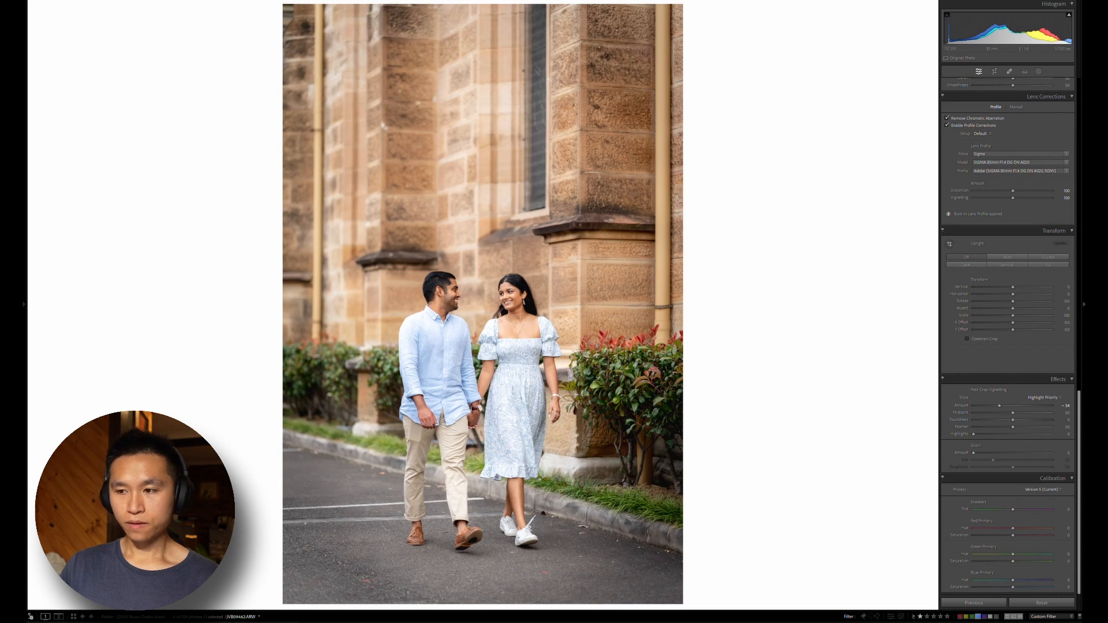
Open the photo of the couple at the red church door and crop it tighter around the arch at the original aspect ratio
{"action": "key", "text": "Right"}
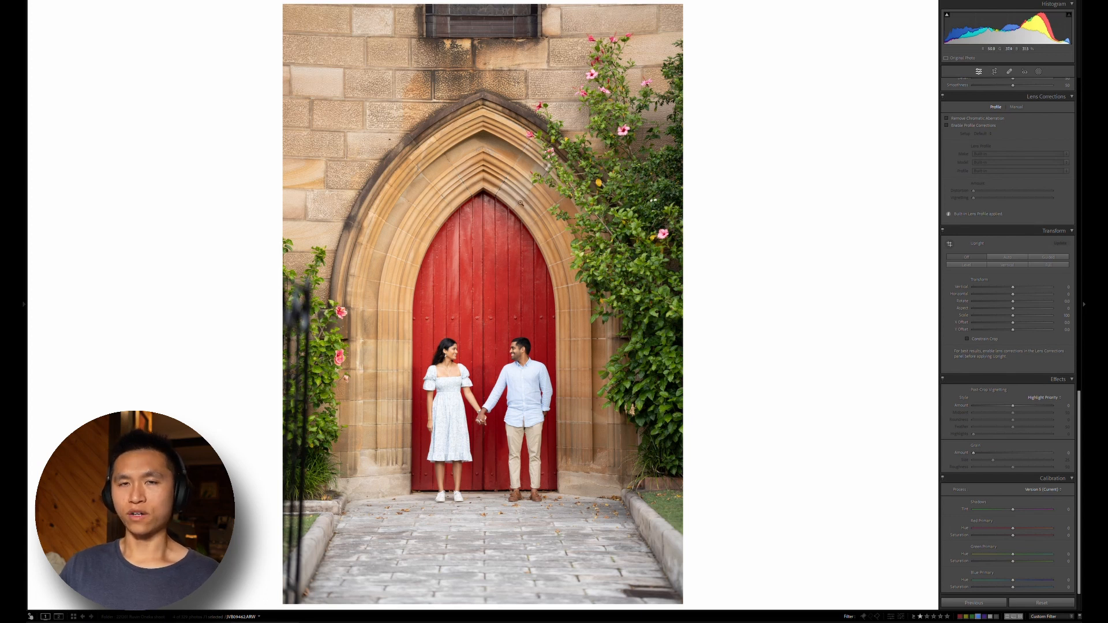
{"action": "key", "text": "r"}
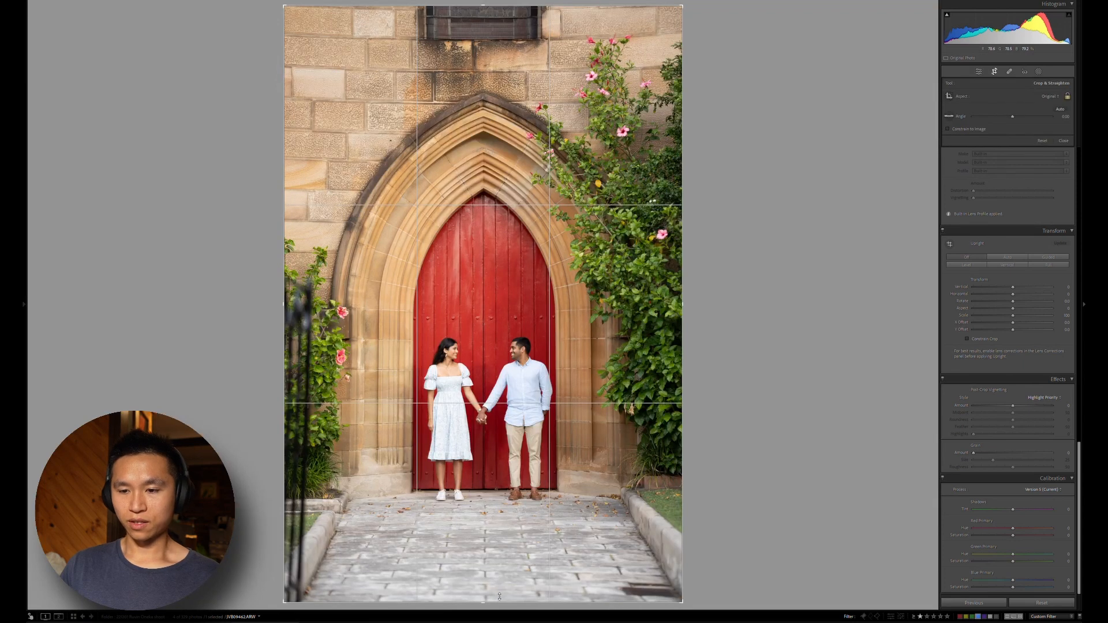
{"action": "left_click_drag", "start_coordinate": [499, 596], "coordinate": [495, 553]}
{"action": "left_click_drag", "start_coordinate": [485, 489], "coordinate": [485, 449]}
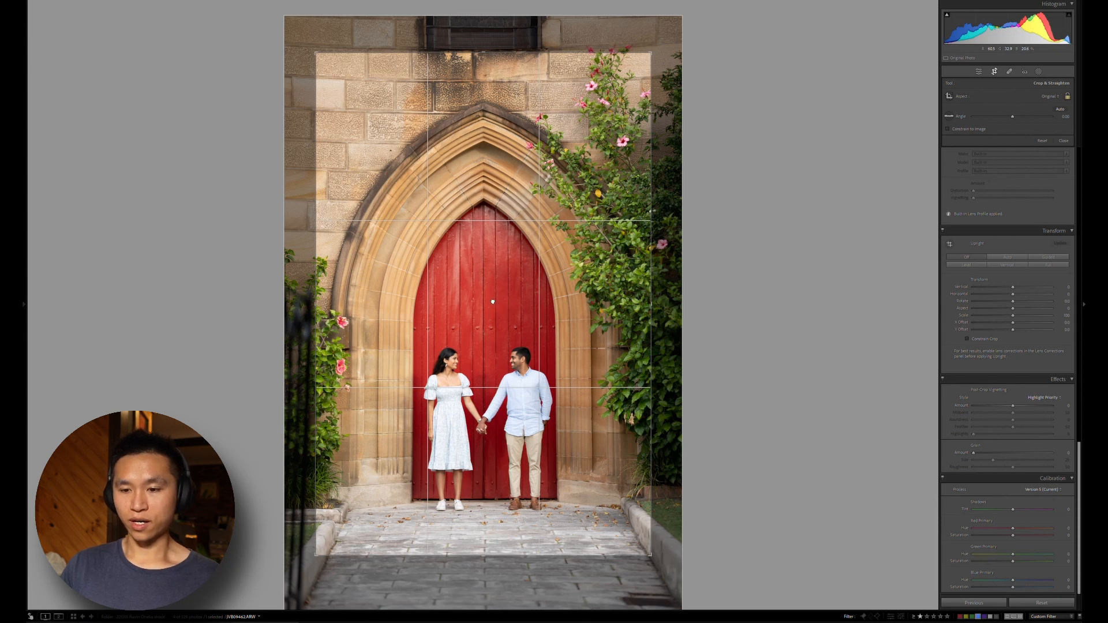
{"action": "left_click_drag", "start_coordinate": [494, 311], "coordinate": [495, 310]}
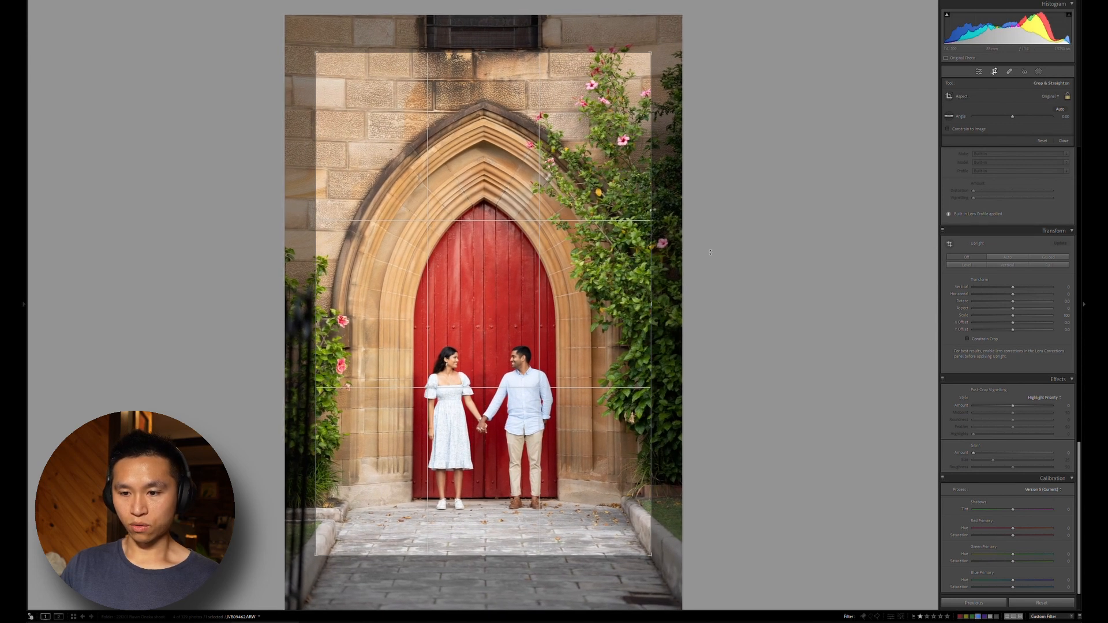
{"action": "left_click_drag", "start_coordinate": [710, 252], "coordinate": [711, 252]}
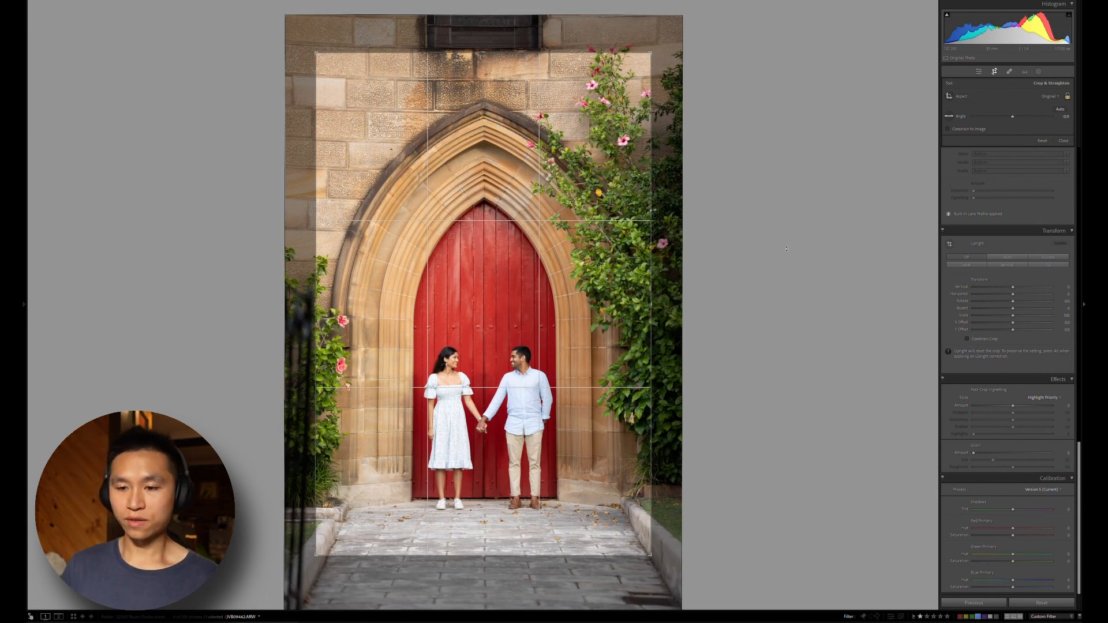
{"action": "key", "text": "Return"}
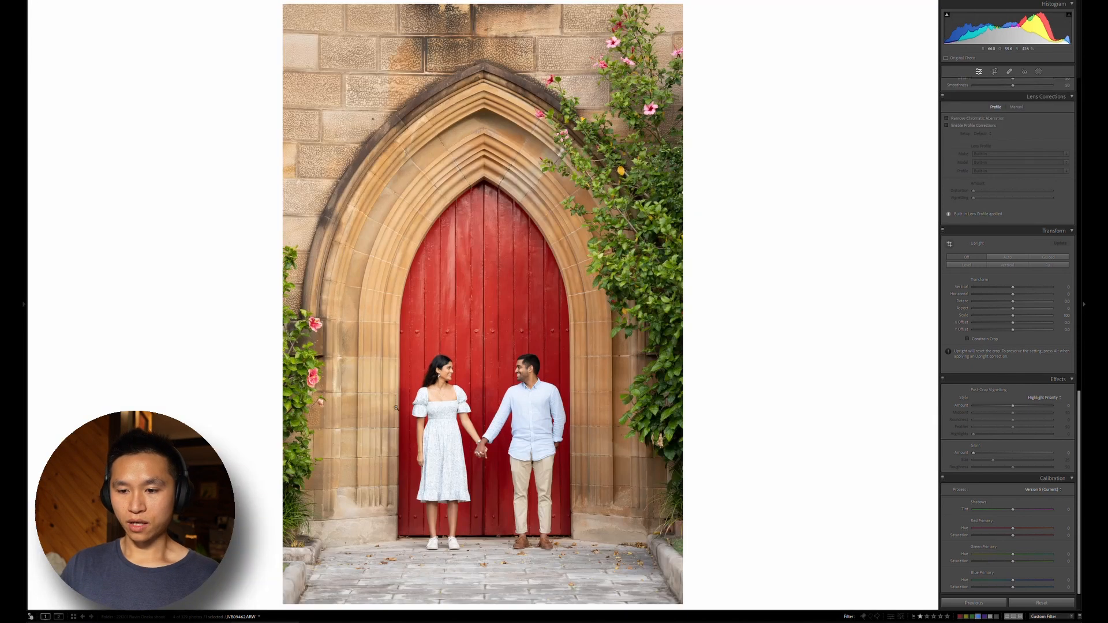
Turn on chromatic aberration removal and lens profile corrections for the red door photo, and add a post-crop vignette of about -34
{"action": "left_click", "coordinate": [450, 370]}
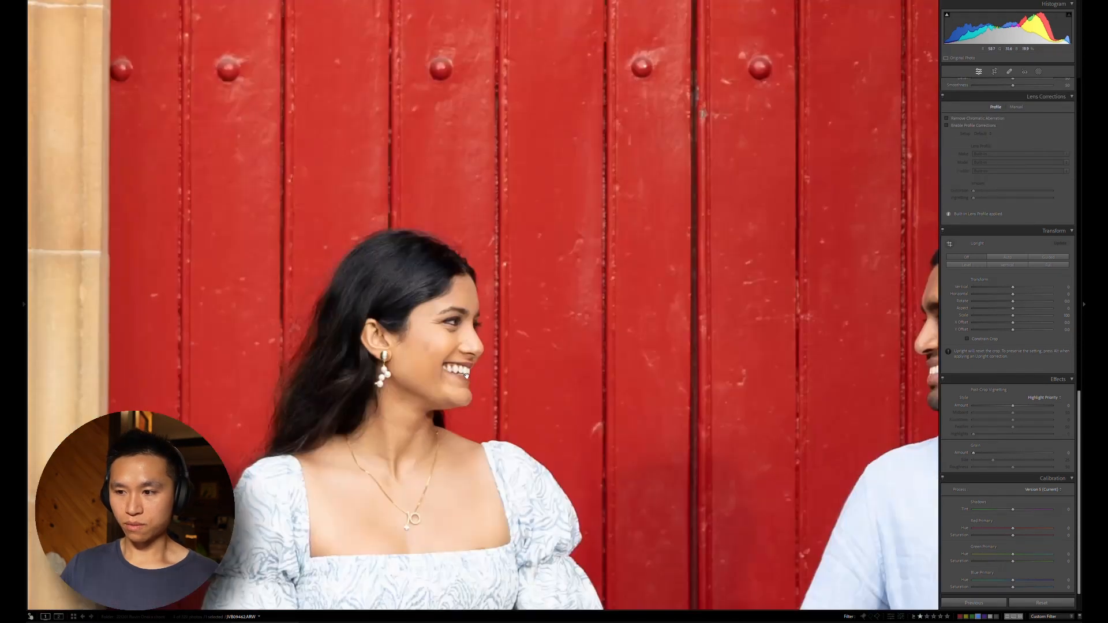
{"action": "left_click_drag", "start_coordinate": [569, 346], "coordinate": [434, 220]}
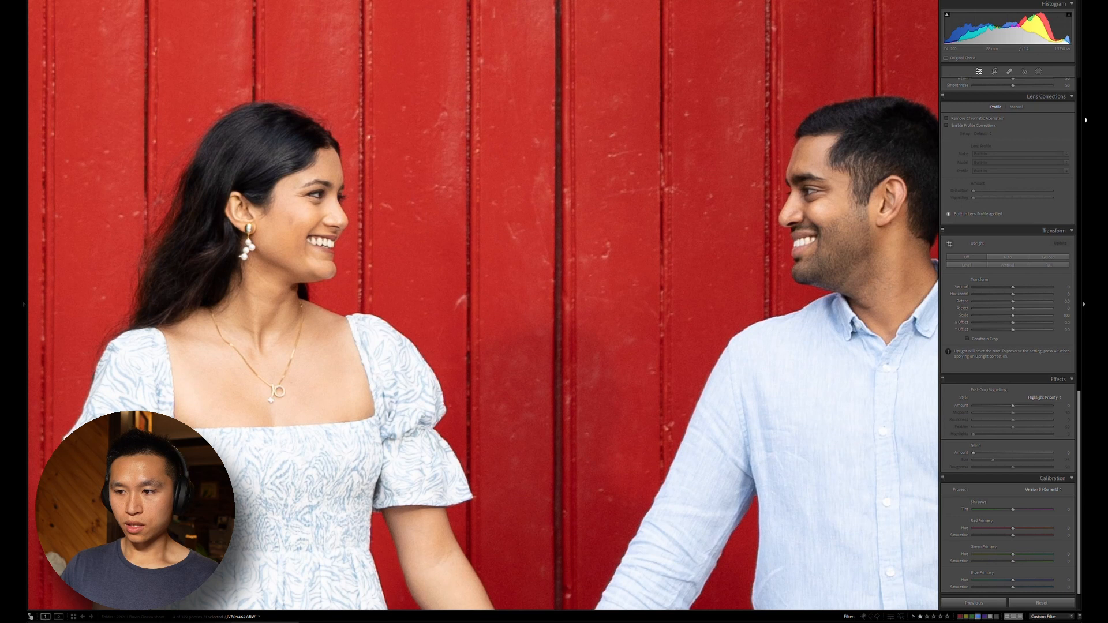
{"action": "left_click", "coordinate": [992, 124]}
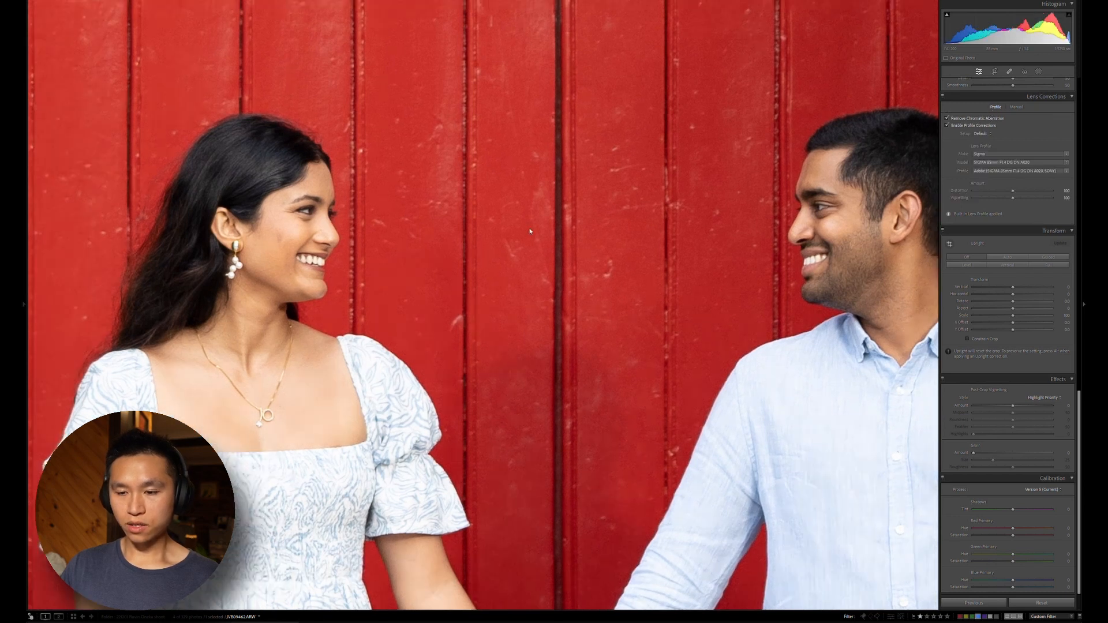
{"action": "left_click", "coordinate": [529, 231]}
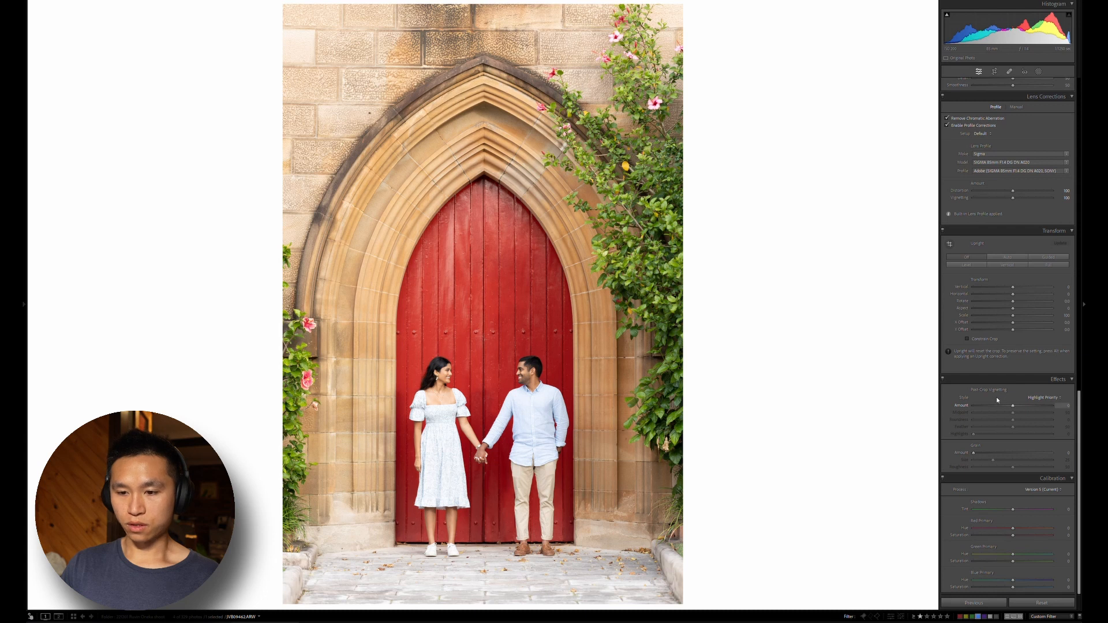
{"action": "scroll", "coordinate": [996, 398], "scroll_direction": "down", "scroll_amount": 6}
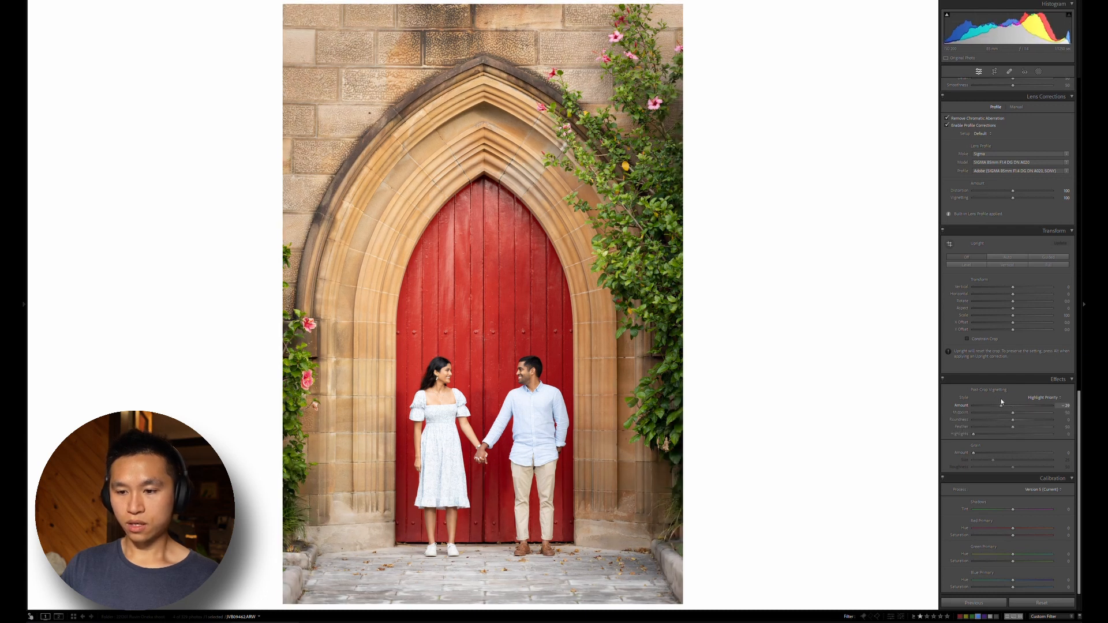
{"action": "scroll", "coordinate": [1001, 402], "scroll_direction": "down", "scroll_amount": 2}
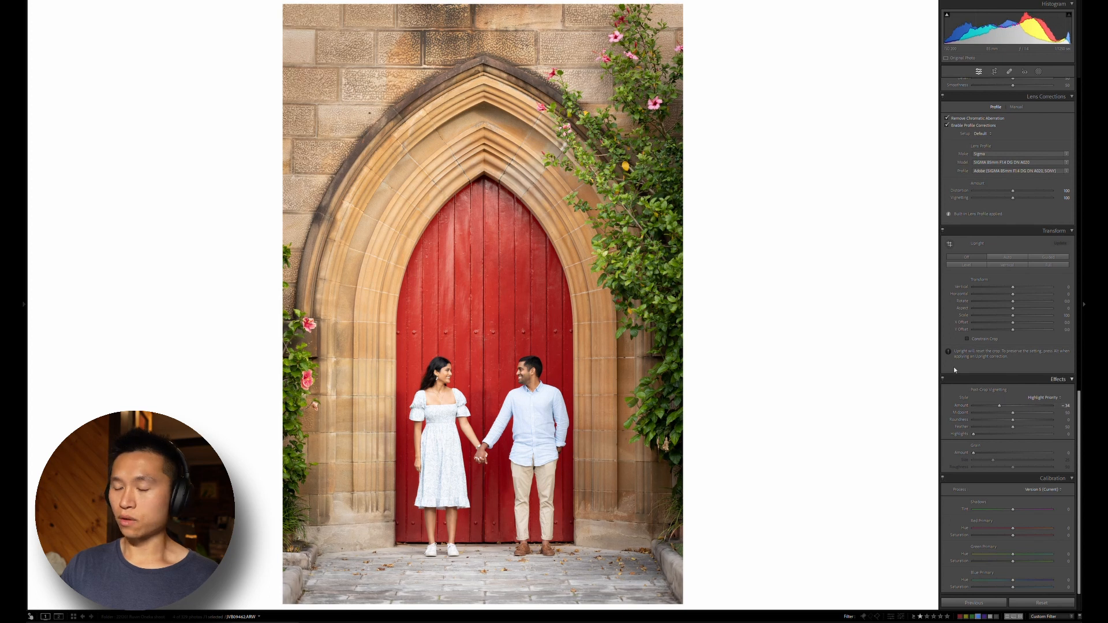
Set the red door photo's contrast to about -22, highlights -77, shadows +36, whites +24 and blacks -37
{"action": "scroll", "coordinate": [953, 366], "scroll_direction": "up", "scroll_amount": 20}
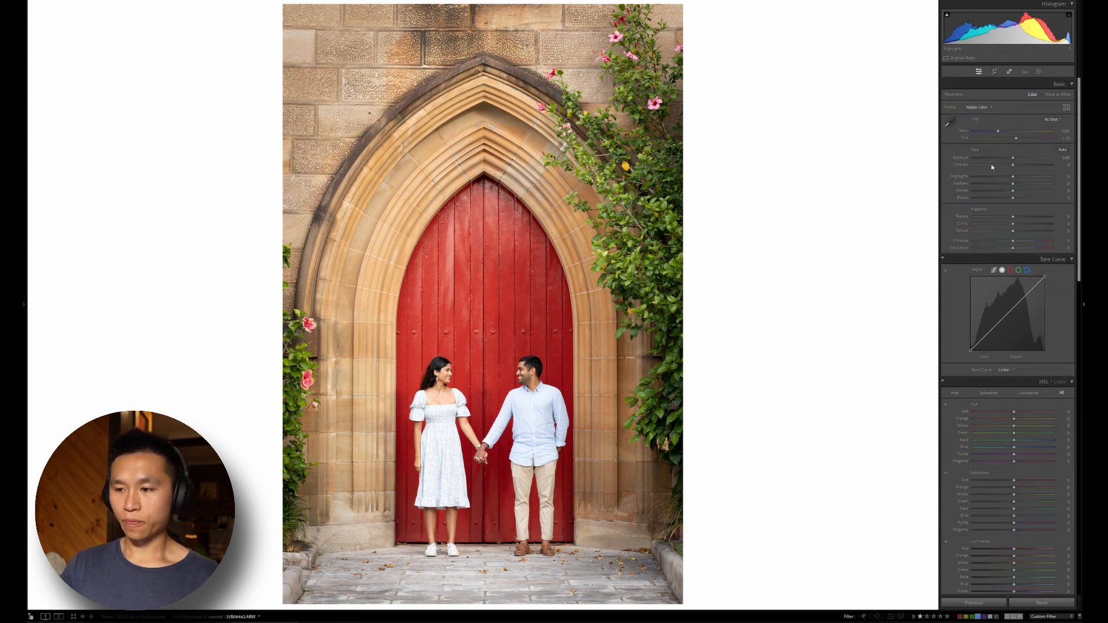
{"action": "left_click_drag", "start_coordinate": [981, 170], "coordinate": [1022, 191]}
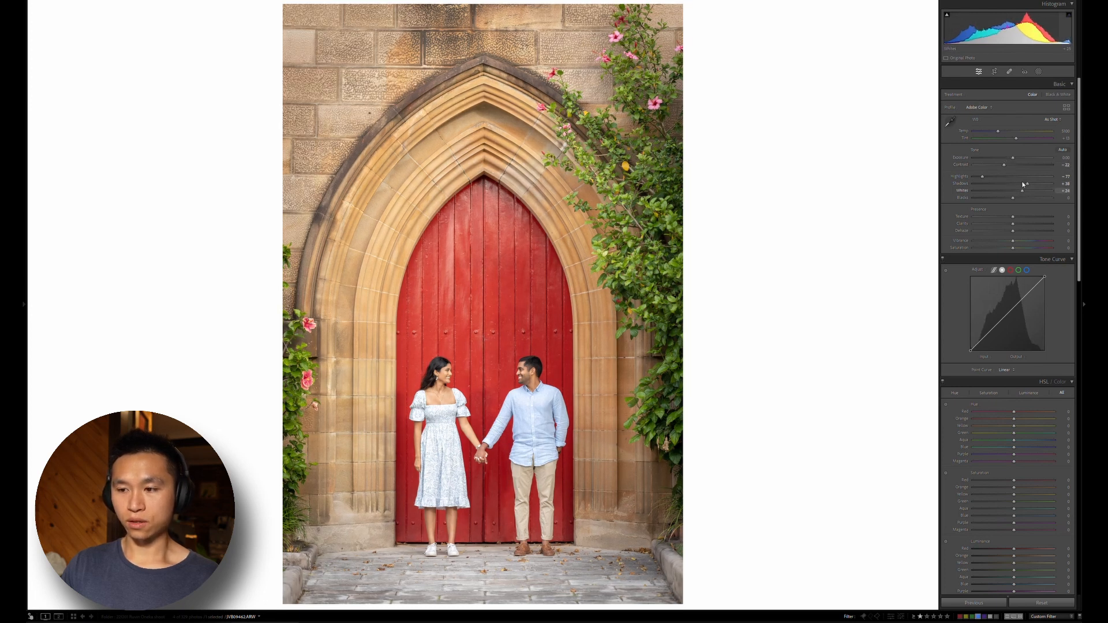
{"action": "left_click", "coordinate": [999, 195]}
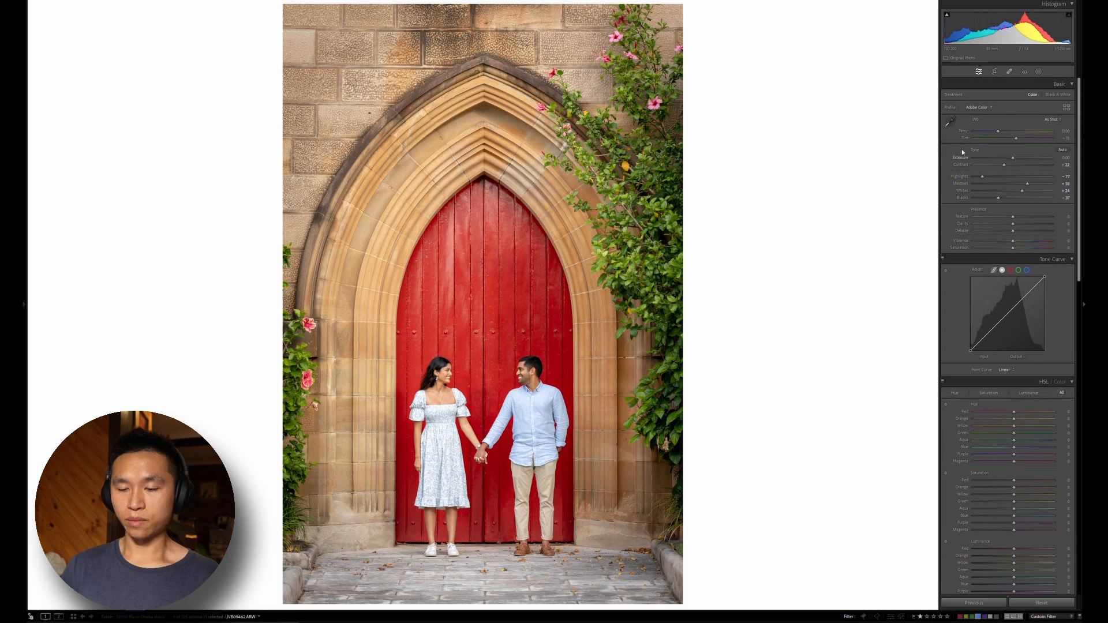
Raise the red door photo's exposure to about +0.40
{"action": "key", "text": "Up"}
{"action": "key", "text": "Up"}
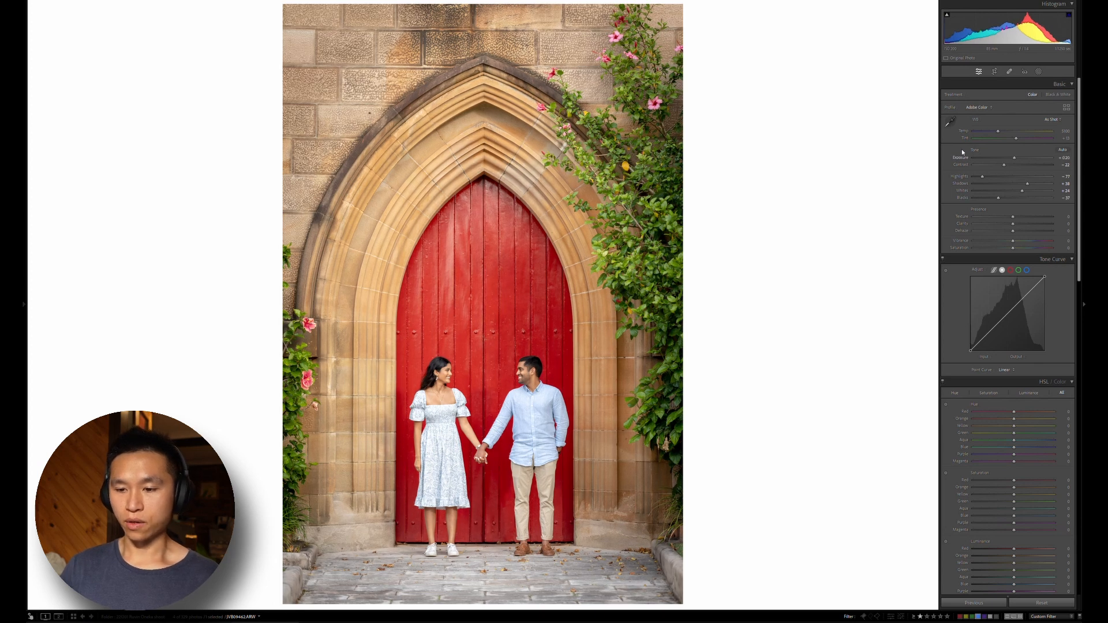
{"action": "key", "text": "Up"}
{"action": "key", "text": "Up"}
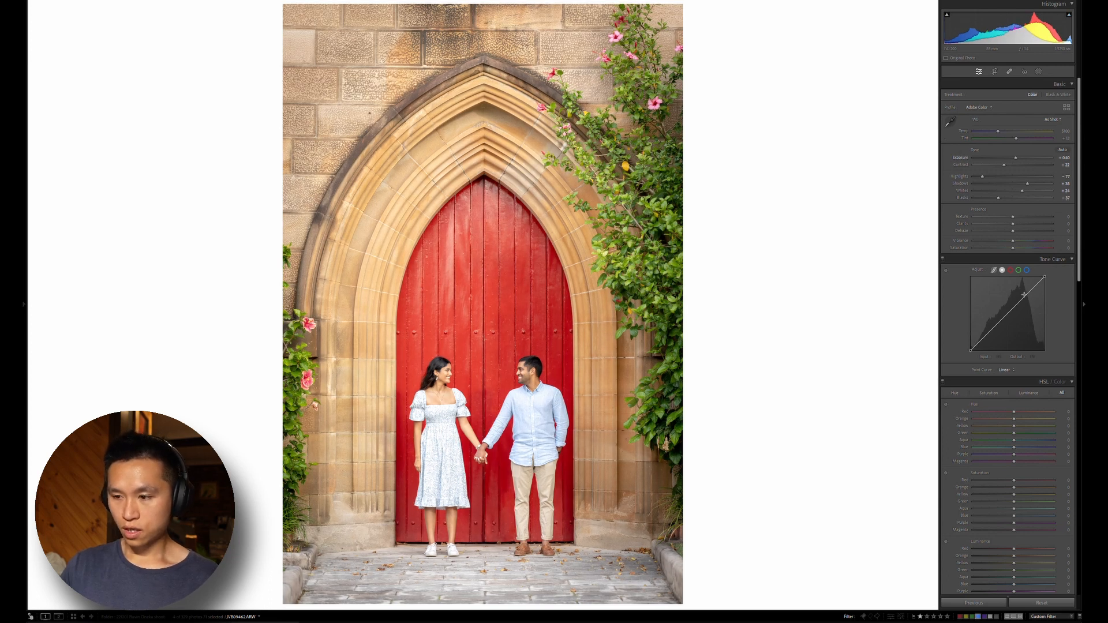
Shape the tone curve into a gentle S, with a highlight point and a shadow point at about input 75, output 62
{"action": "key", "text": "alt"}
{"action": "mouse_move", "coordinate": [1021, 273]}
{"action": "left_mouse_down"}
{"action": "mouse_move", "coordinate": [1016, 245]}
{"action": "mouse_move", "coordinate": [1017, 272]}
{"action": "left_mouse_up"}
{"action": "key", "text": "alt"}
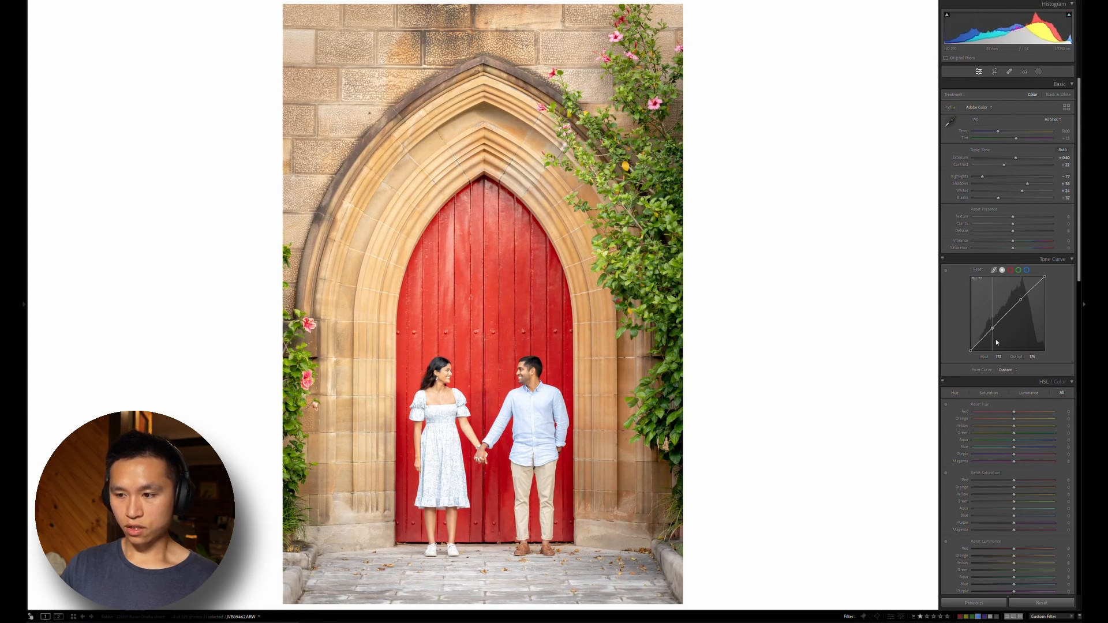
{"action": "left_click_drag", "start_coordinate": [1000, 351], "coordinate": [997, 370]}
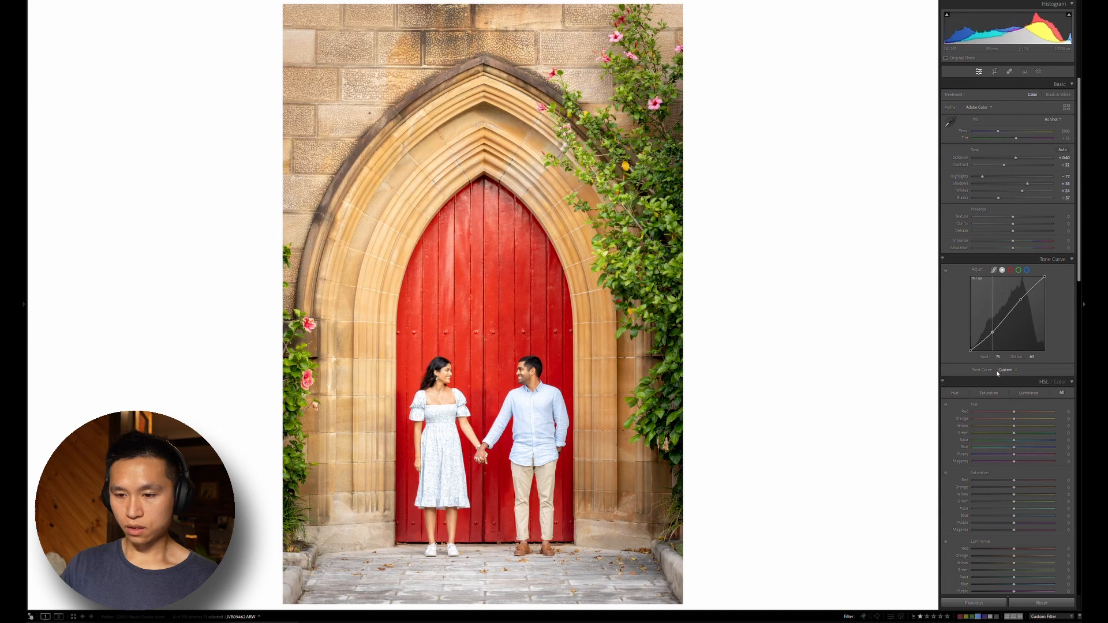
{"action": "key", "text": "alt"}
{"action": "left_click_drag", "start_coordinate": [993, 328], "coordinate": [993, 329]}
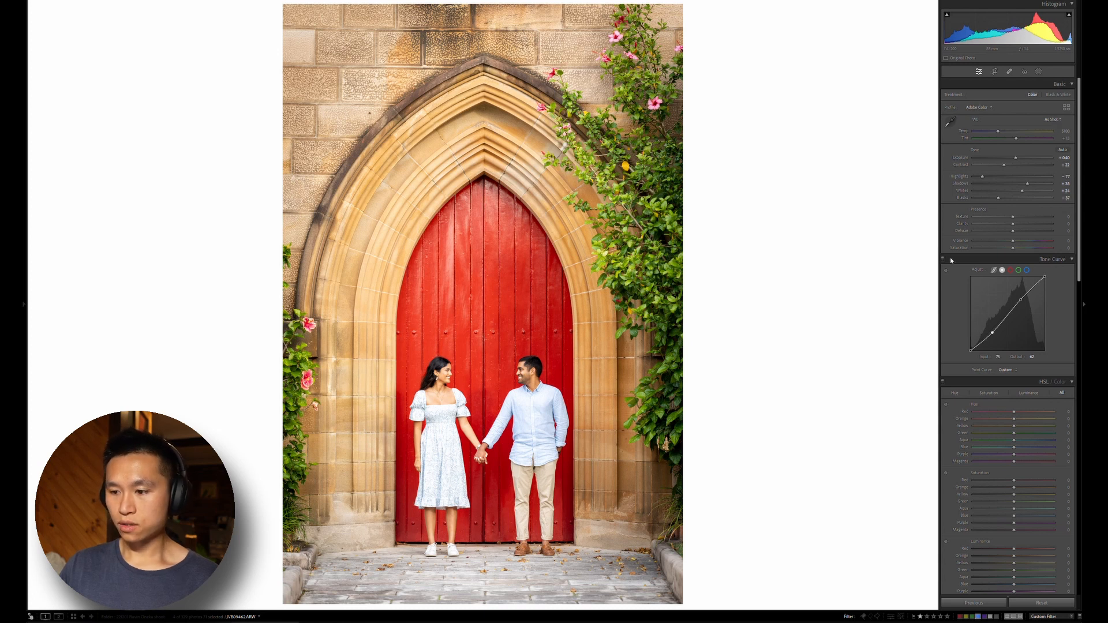
{"action": "scroll", "coordinate": [958, 277], "scroll_direction": "down", "scroll_amount": 3}
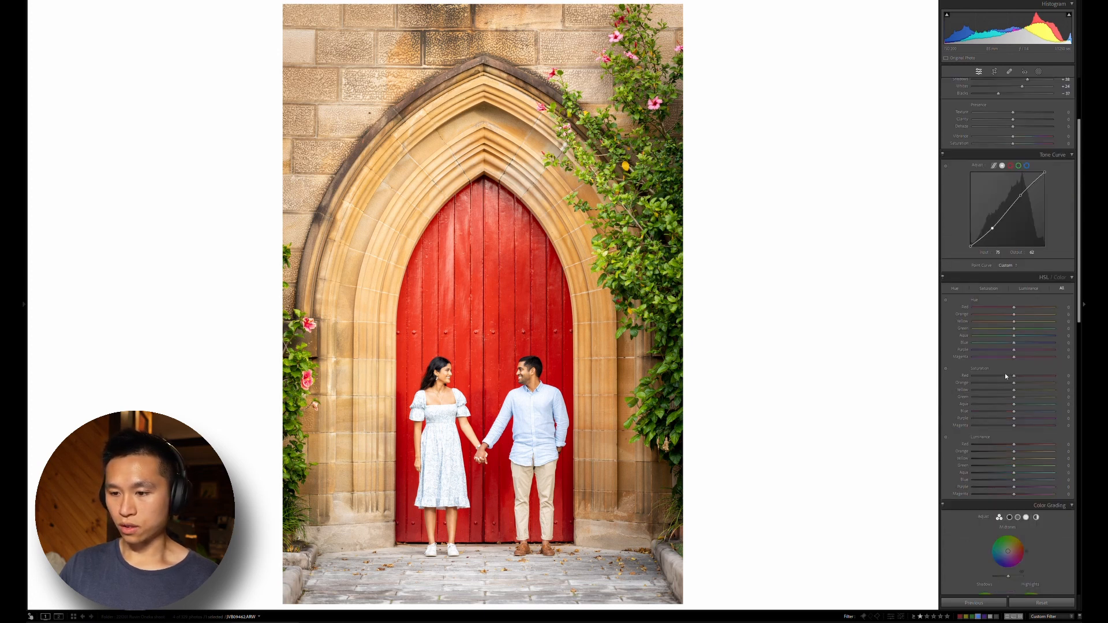
{"action": "left_click", "coordinate": [945, 368]}
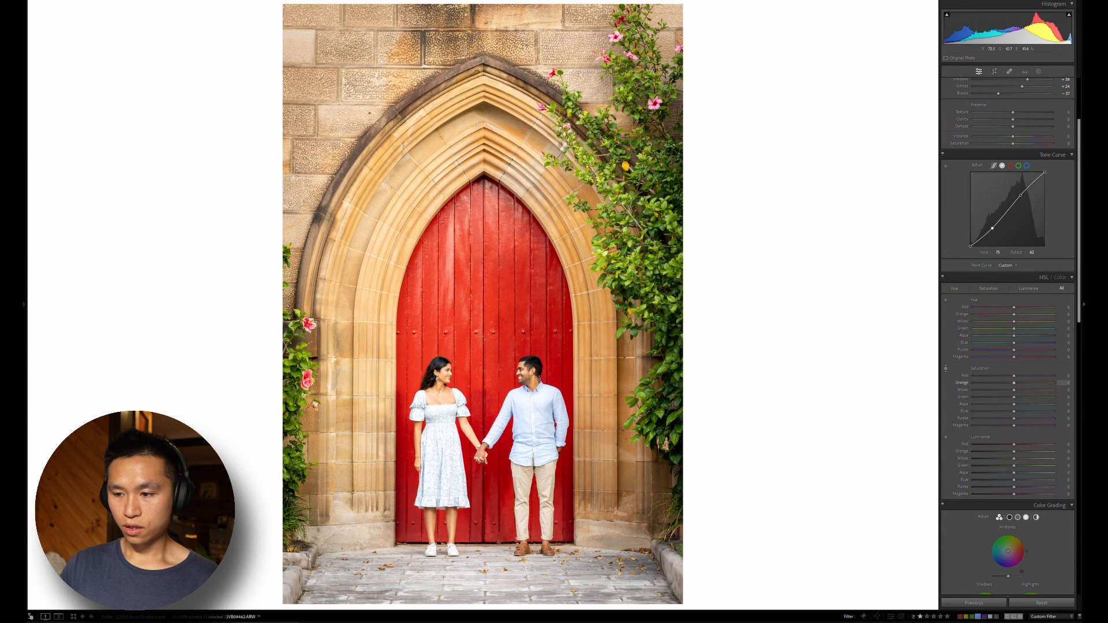
{"action": "left_click_drag", "start_coordinate": [537, 376], "coordinate": [594, 374]}
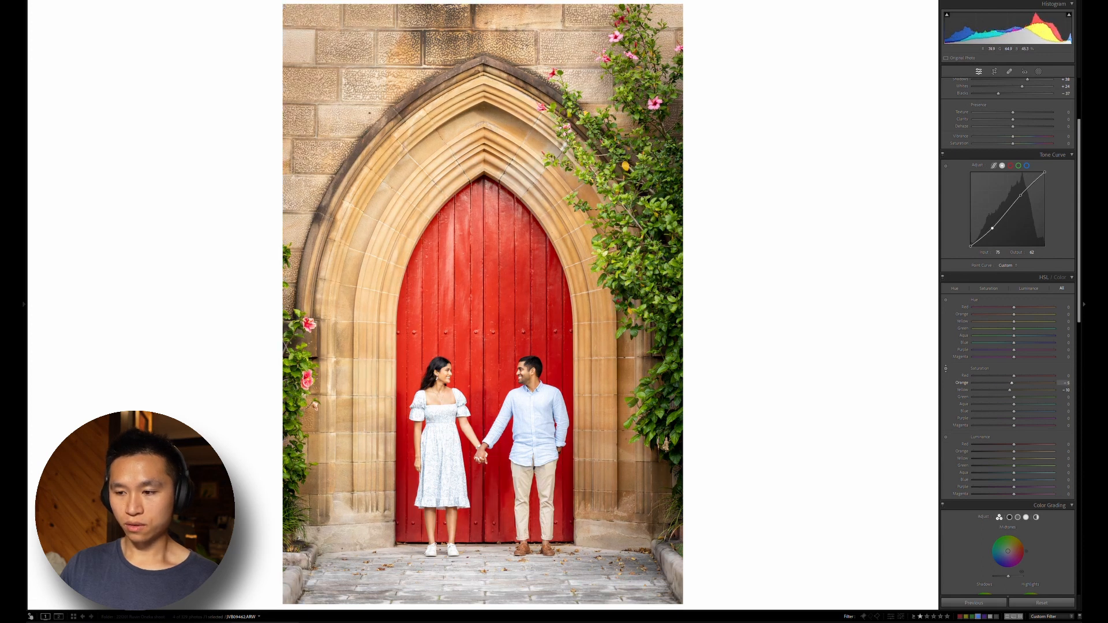
{"action": "double_click", "coordinate": [980, 368]}
Reduce the sandstone's saturation with the targeted adjustment tool to about orange -10 and yellow -1, and check the couple's faces up close
{"action": "left_click", "coordinate": [945, 368]}
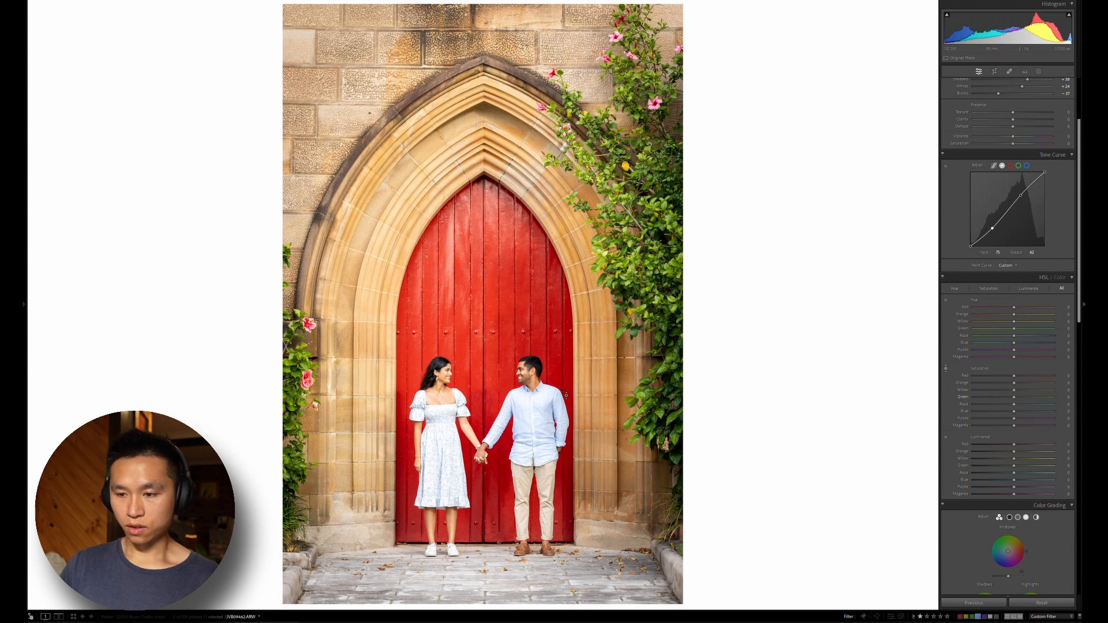
{"action": "left_click_drag", "start_coordinate": [594, 398], "coordinate": [595, 405]}
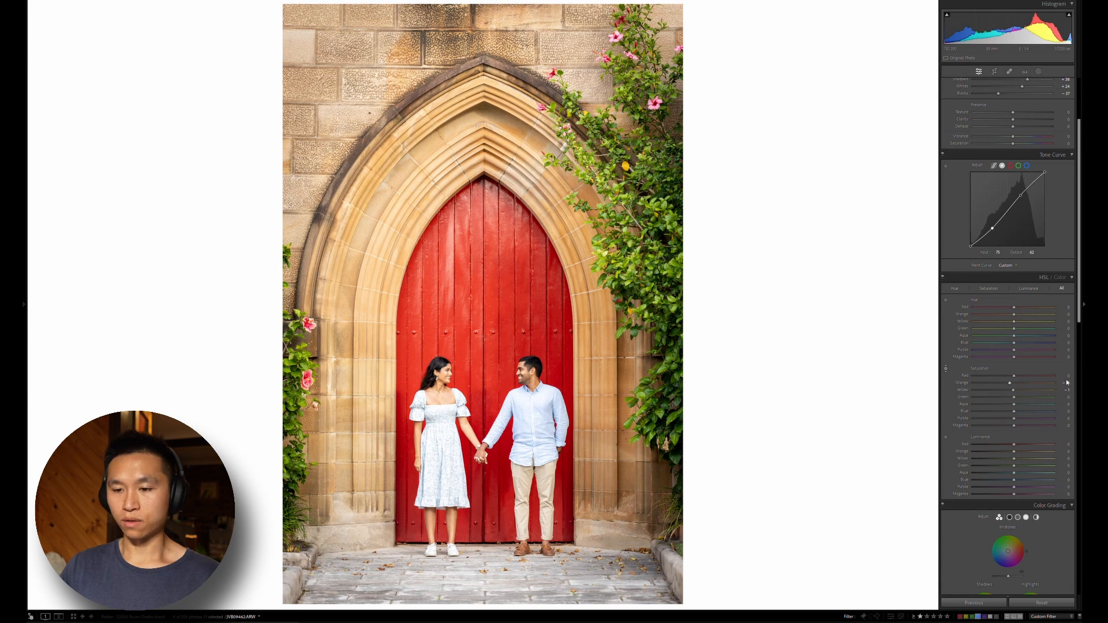
{"action": "left_click", "coordinate": [524, 369]}
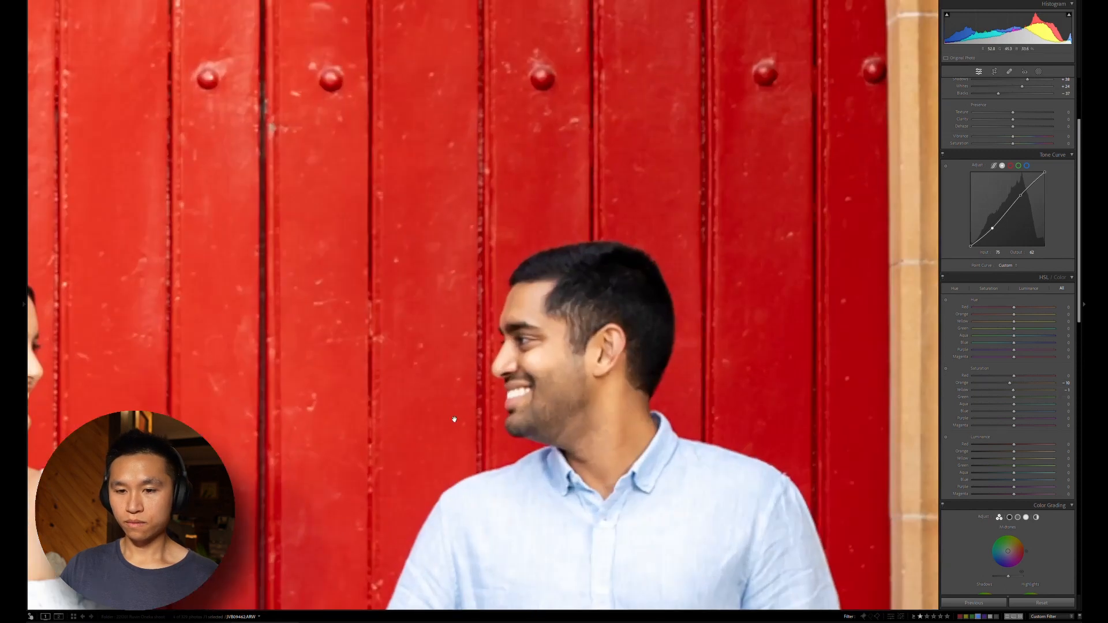
{"action": "left_click", "coordinate": [454, 420]}
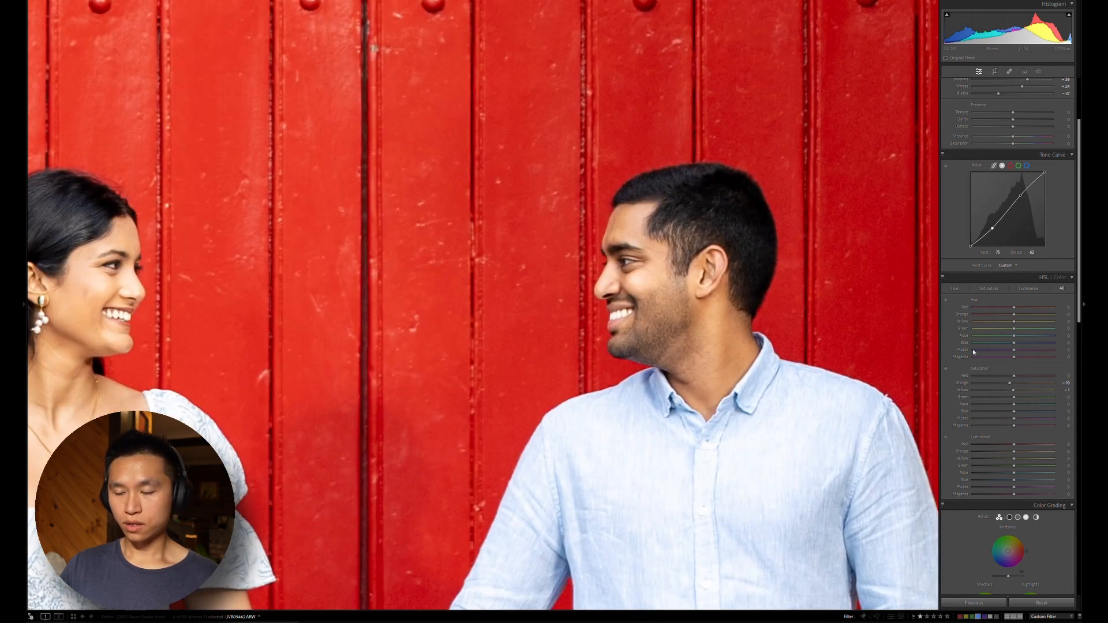
{"action": "key", "text": "z"}
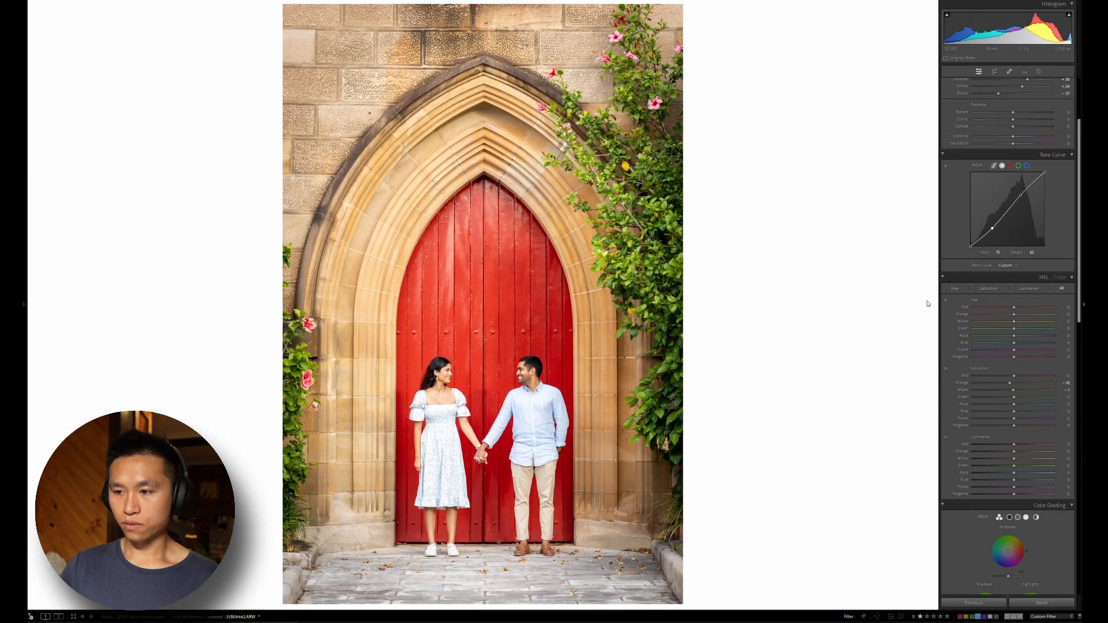
Set both texture and clarity to -10
{"action": "scroll", "coordinate": [961, 254], "scroll_direction": "up", "scroll_amount": 3}
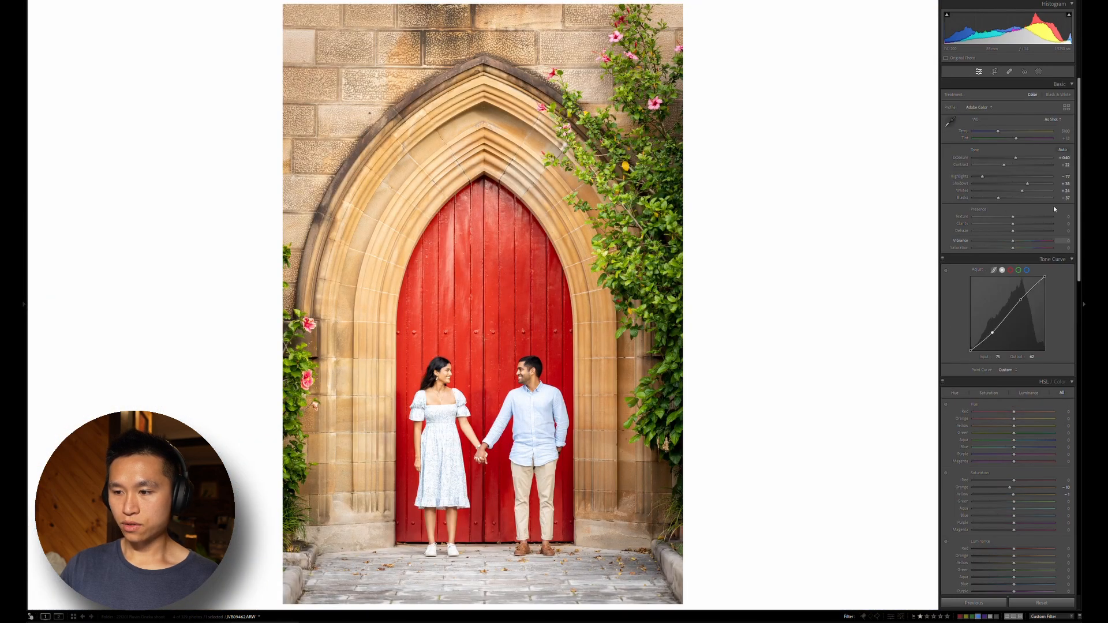
{"action": "left_click", "coordinate": [1067, 216]}
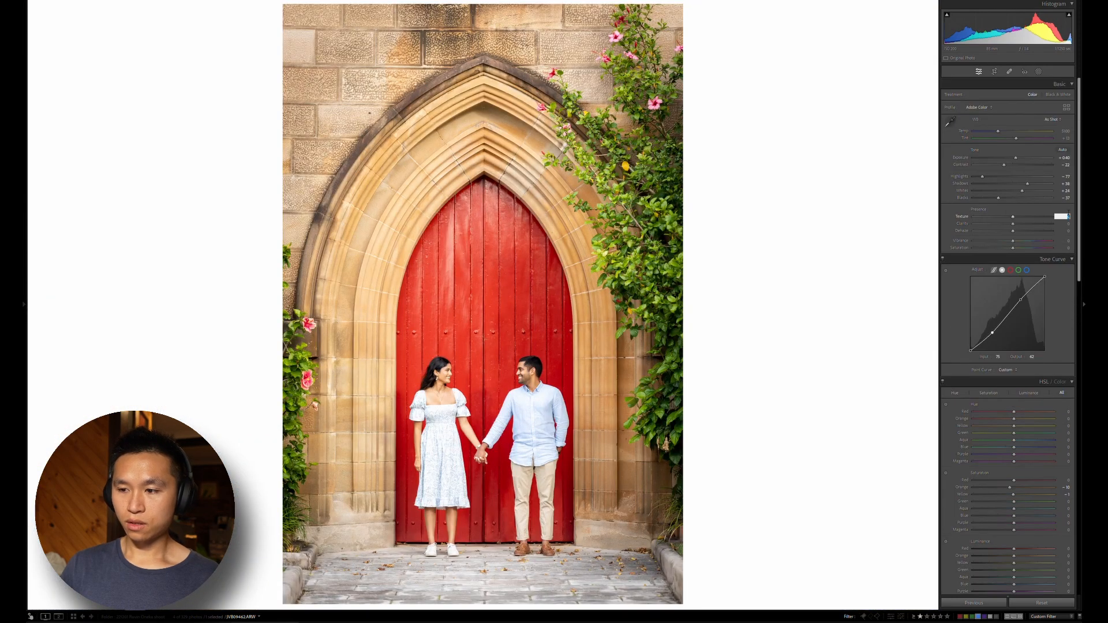
{"action": "type", "text": "-10"}
{"action": "key", "text": "Tab"}
{"action": "type", "text": "-10"}
{"action": "key", "text": "Return"}
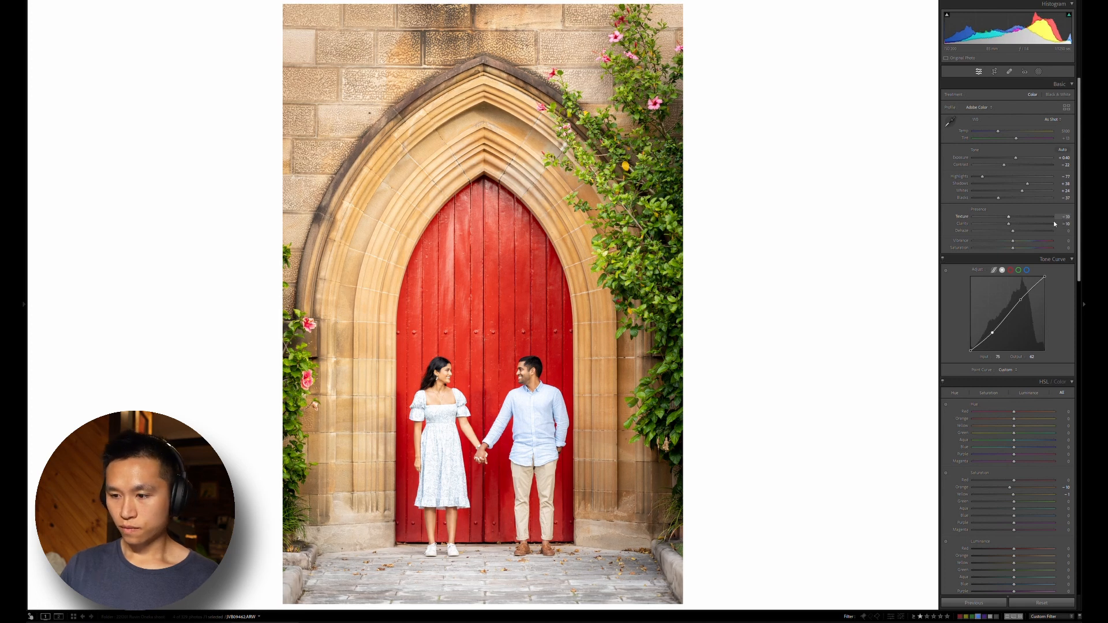
Lift the tone curve's black point to an output of about 18, and compare the photo with and without the curve
{"action": "left_click_drag", "start_coordinate": [993, 326], "coordinate": [1022, 286]}
{"action": "left_click_drag", "start_coordinate": [971, 349], "coordinate": [955, 312]}
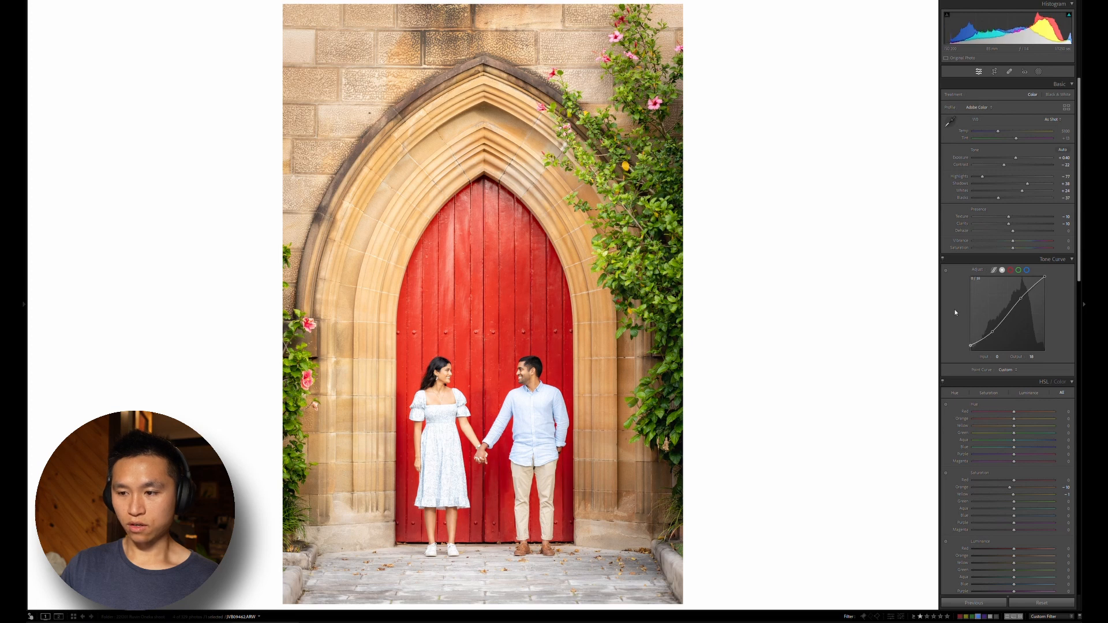
{"action": "left_click", "coordinate": [943, 259]}
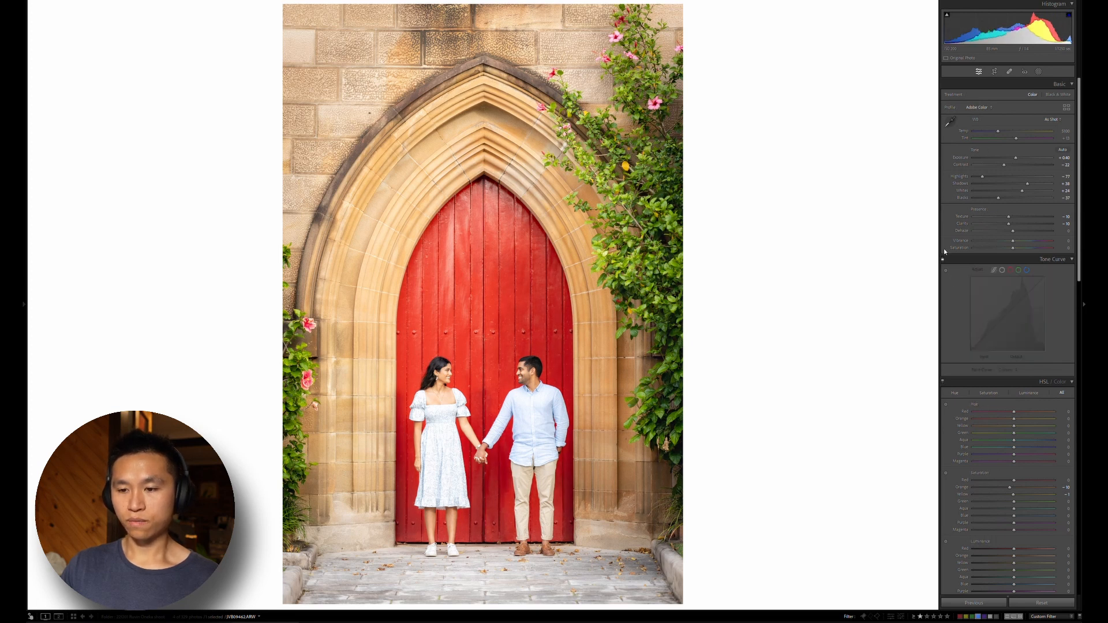
{"action": "left_click", "coordinate": [942, 259]}
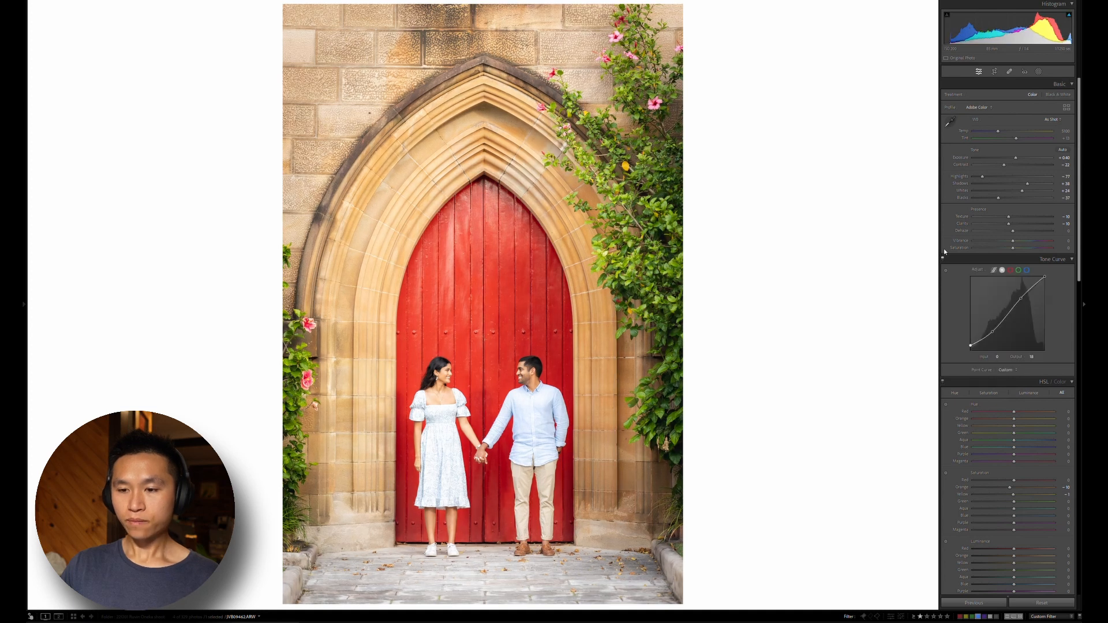
{"action": "left_click", "coordinate": [943, 257]}
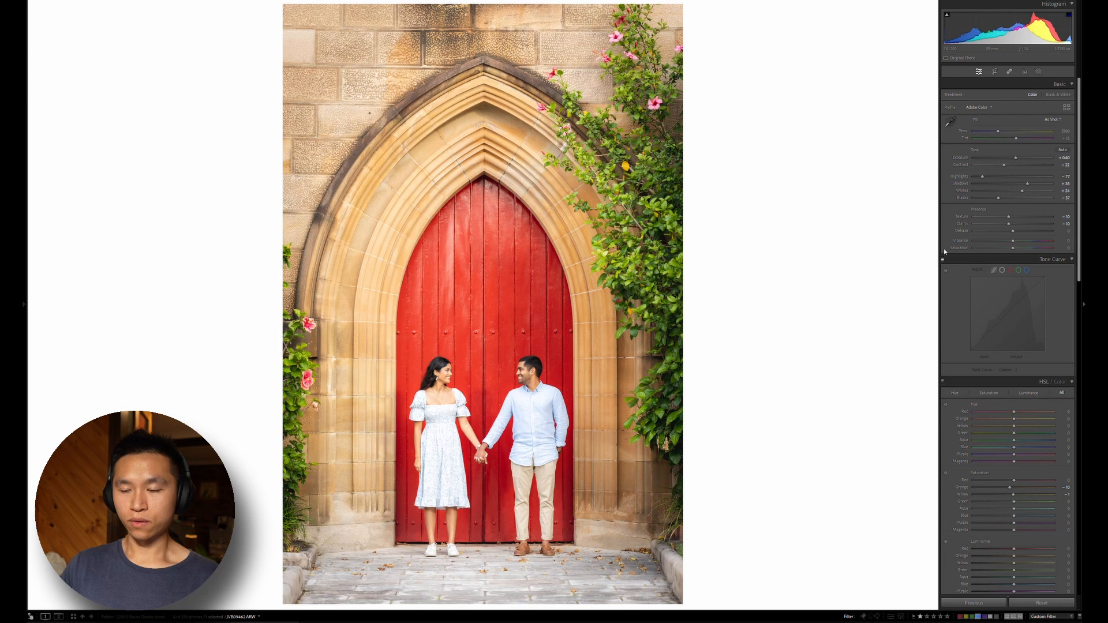
{"action": "left_click", "coordinate": [942, 259]}
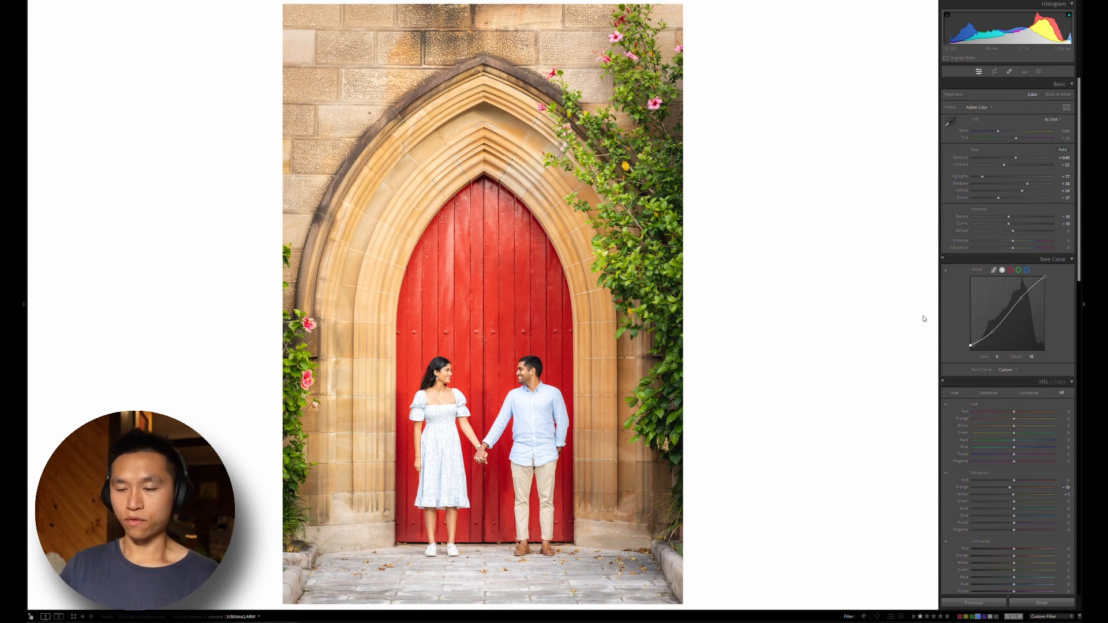
Add a linear gradient from the top of the photo down to above the couple's heads and lower its exposure slightly
{"action": "key", "text": "m"}
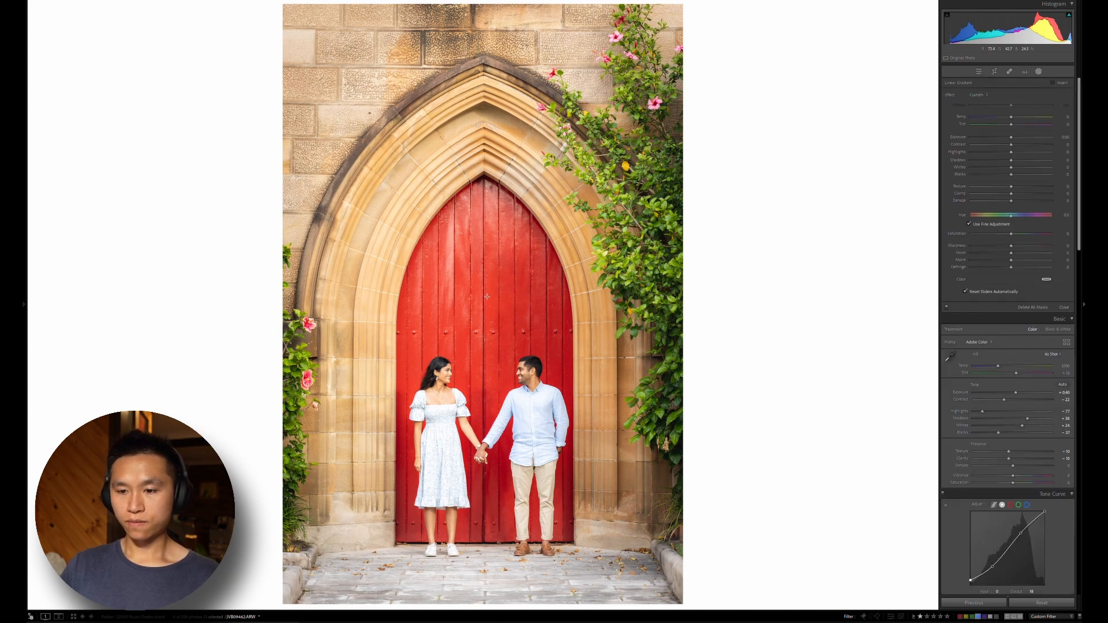
{"action": "left_click_drag", "start_coordinate": [487, 340], "coordinate": [487, 369]}
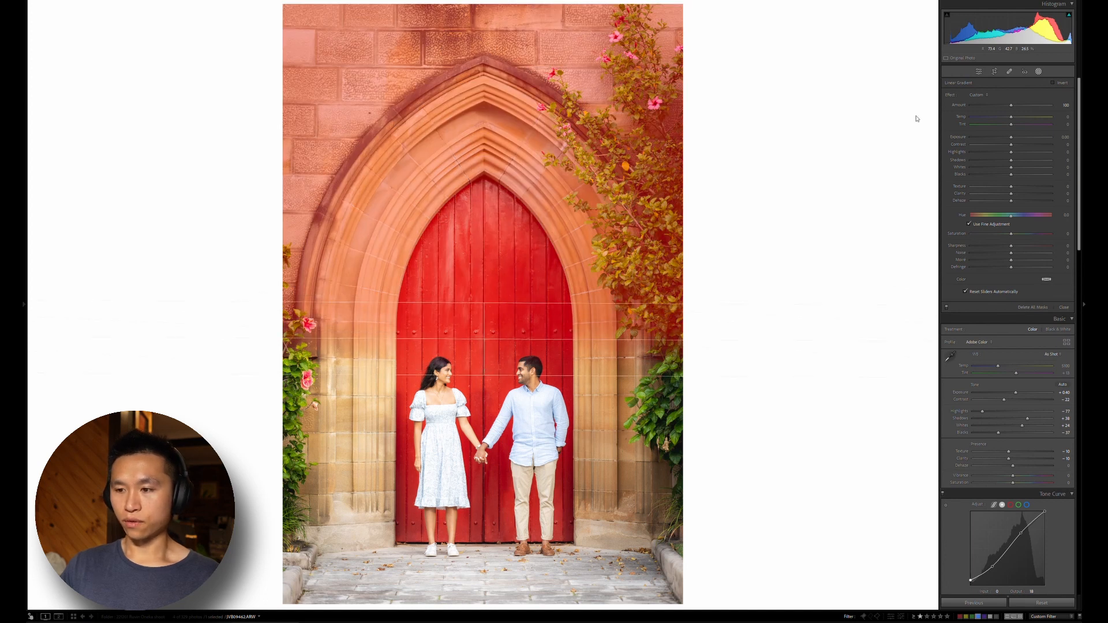
{"action": "left_click", "coordinate": [1004, 135]}
{"action": "left_click_drag", "start_coordinate": [1006, 130], "coordinate": [1009, 132]}
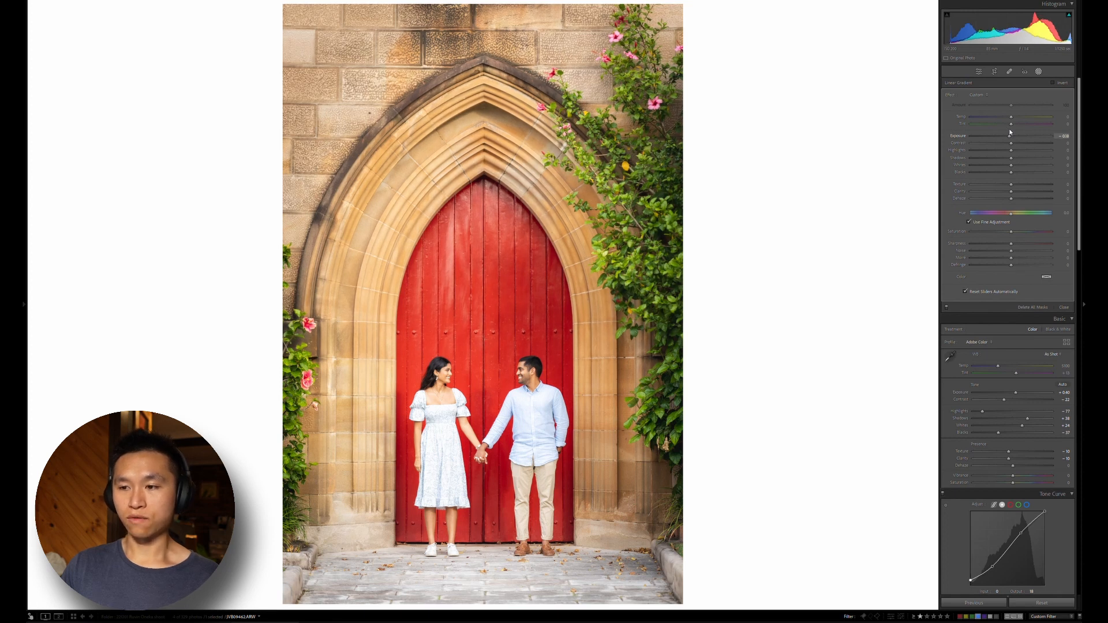
{"action": "left_click_drag", "start_coordinate": [1009, 132], "coordinate": [1009, 132]}
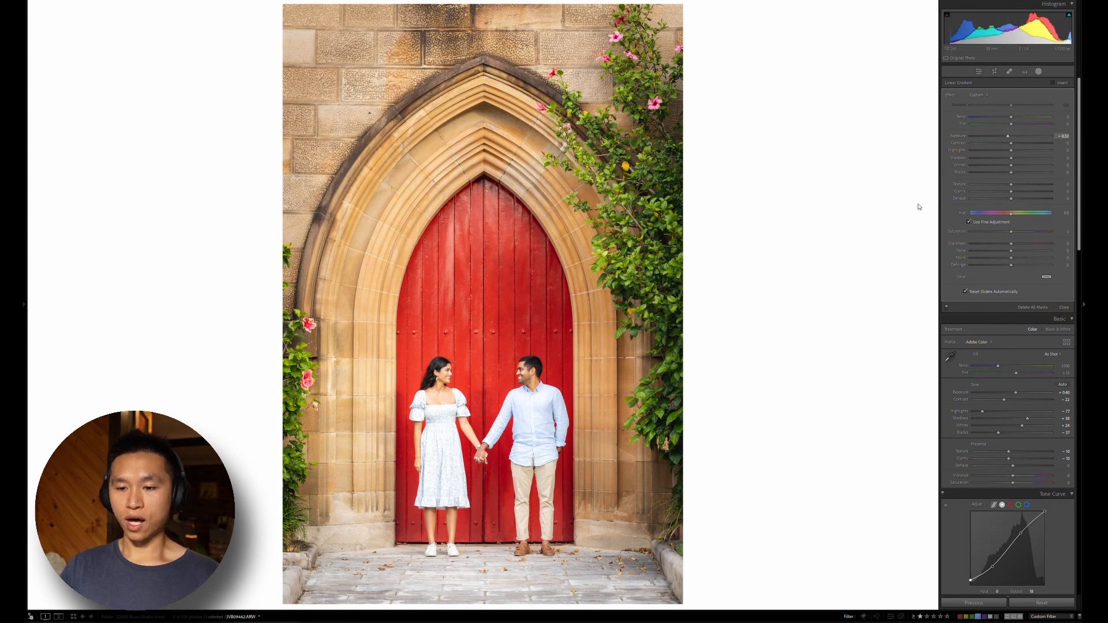
Add a second linear gradient rising from the pavement at the couple's feet, darken its exposure slightly, and close the masking tool
{"action": "key", "text": "m"}
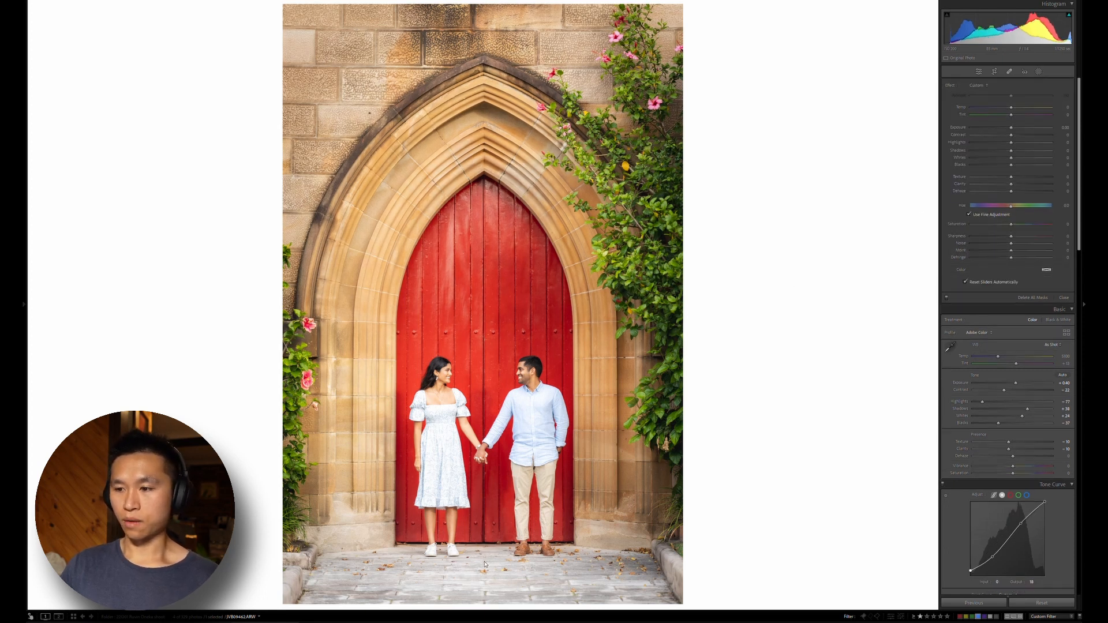
{"action": "key", "text": "m"}
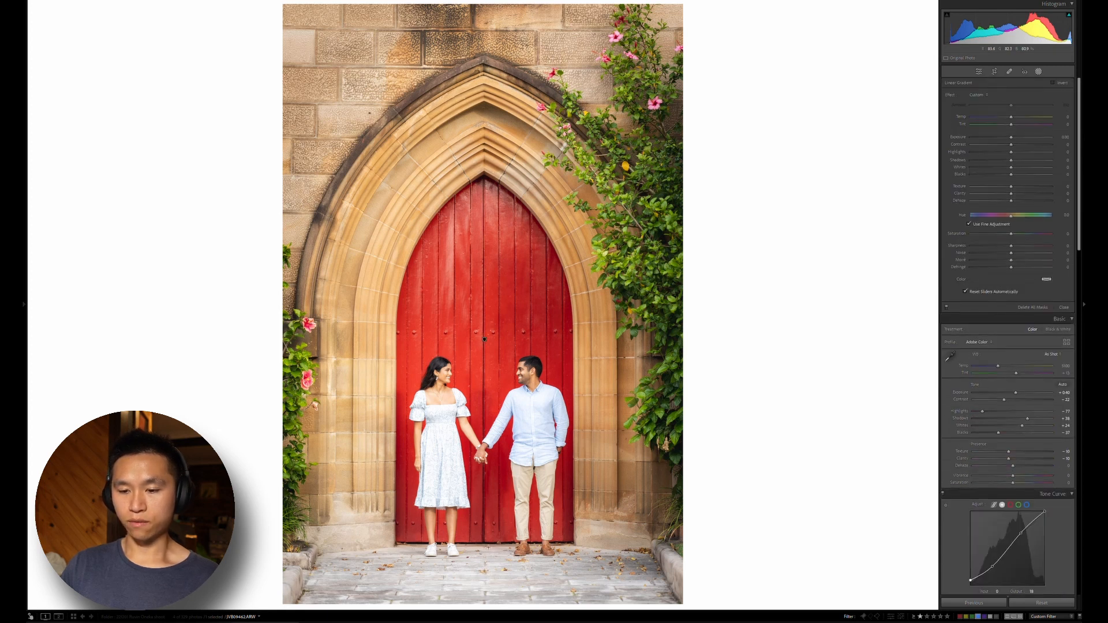
{"action": "left_click_drag", "start_coordinate": [487, 546], "coordinate": [488, 521]}
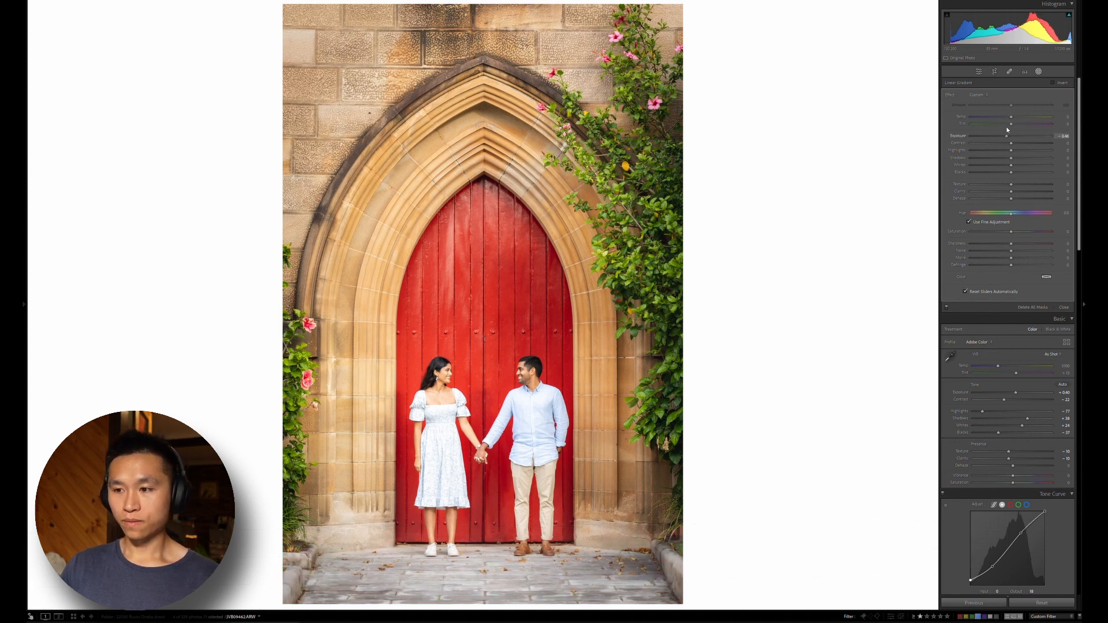
{"action": "double_click", "coordinate": [995, 133]}
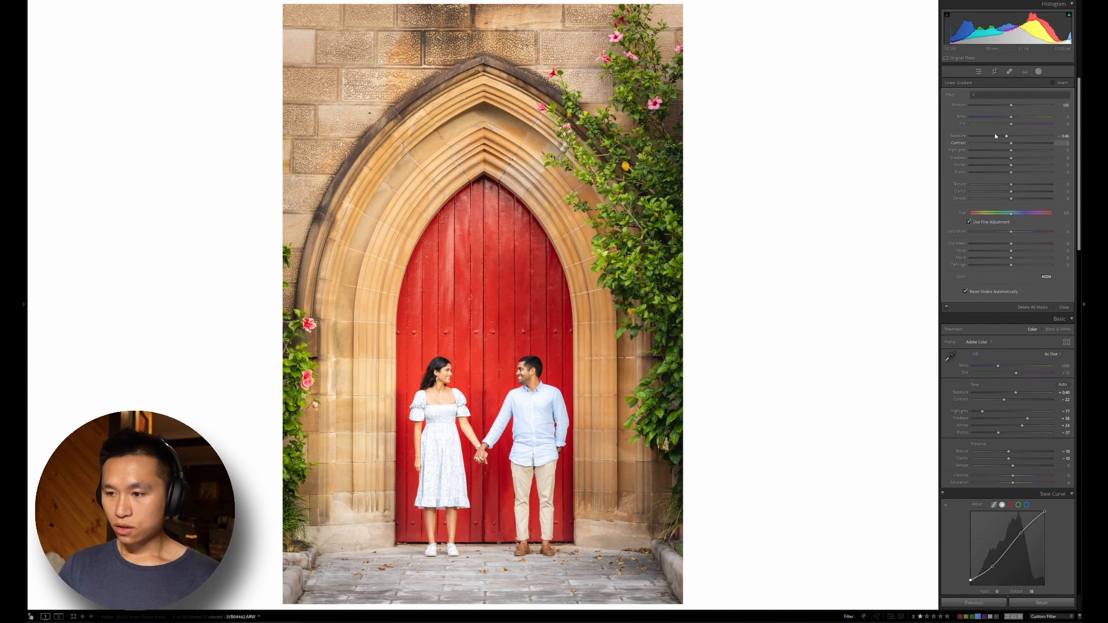
{"action": "scroll", "coordinate": [983, 153], "scroll_direction": "down", "scroll_amount": 1}
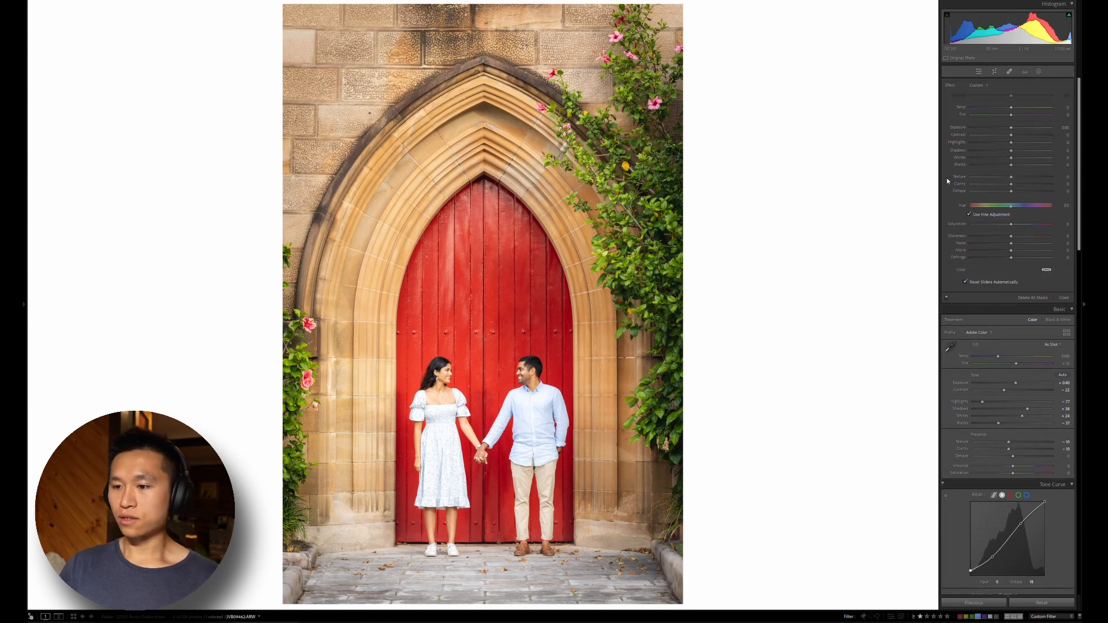
{"action": "key", "text": "shift+w"}
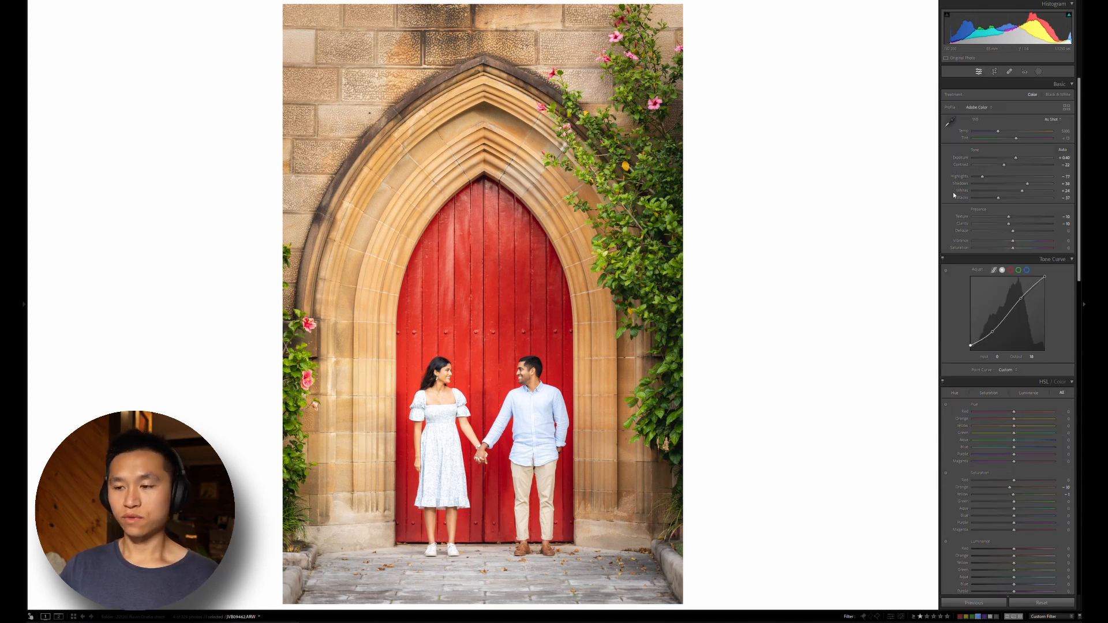
{"action": "scroll", "coordinate": [953, 192], "scroll_direction": "down", "scroll_amount": 15}
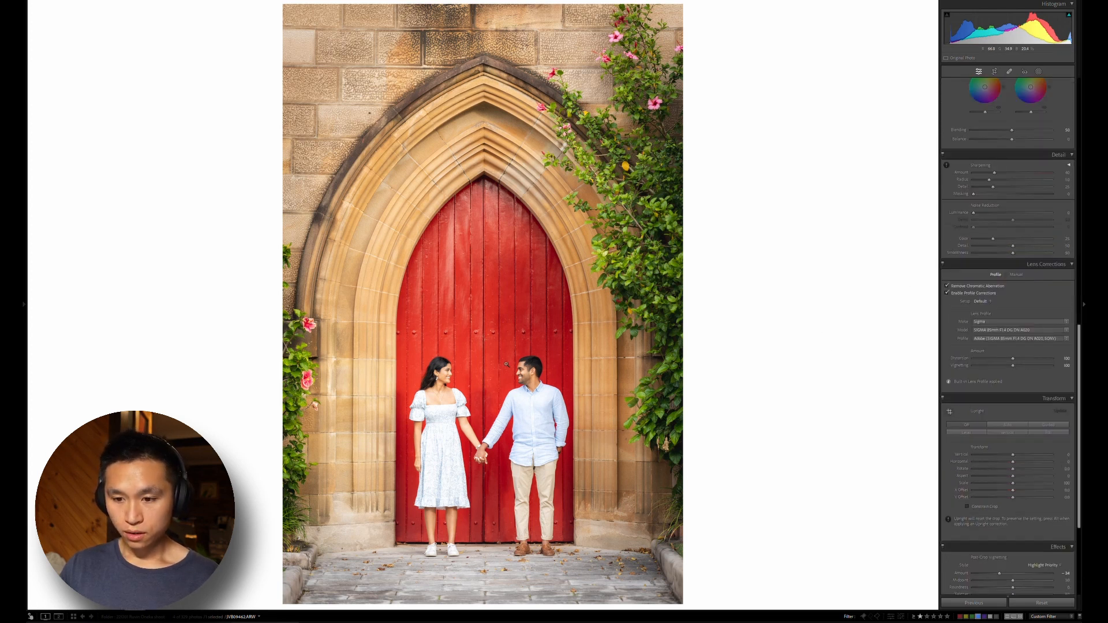
Shift the red primary hue in Calibration slightly above zero, towards orange, and compare the church door photo with its unedited version
{"action": "left_click", "coordinate": [507, 369]}
{"action": "left_click_drag", "start_coordinate": [764, 373], "coordinate": [578, 298]}
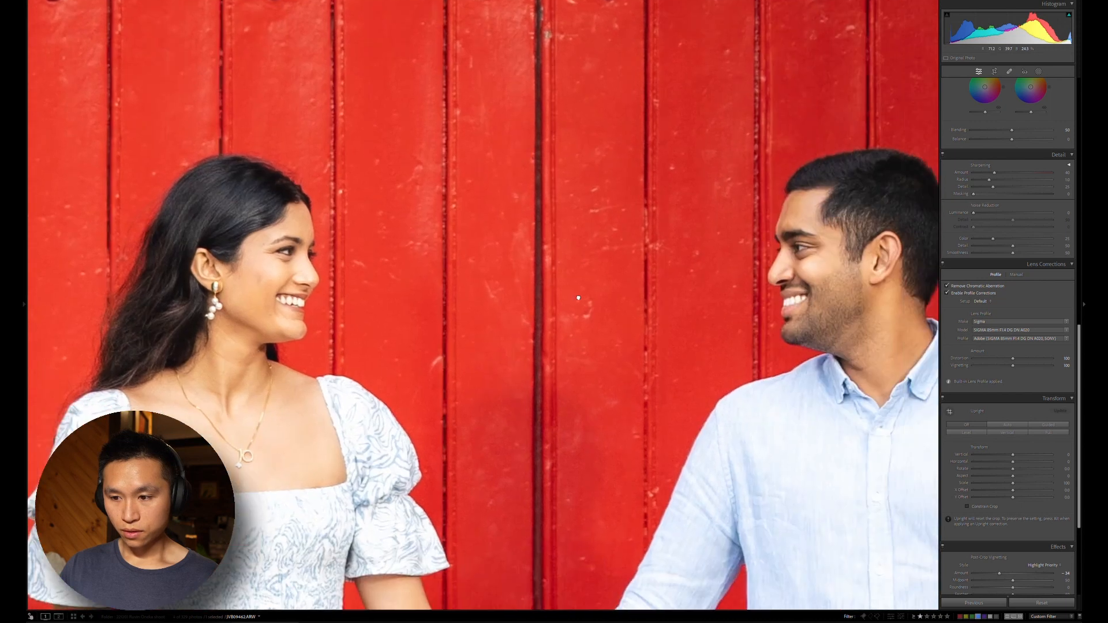
{"action": "left_click_drag", "start_coordinate": [858, 289], "coordinate": [791, 275]}
{"action": "key", "text": "z"}
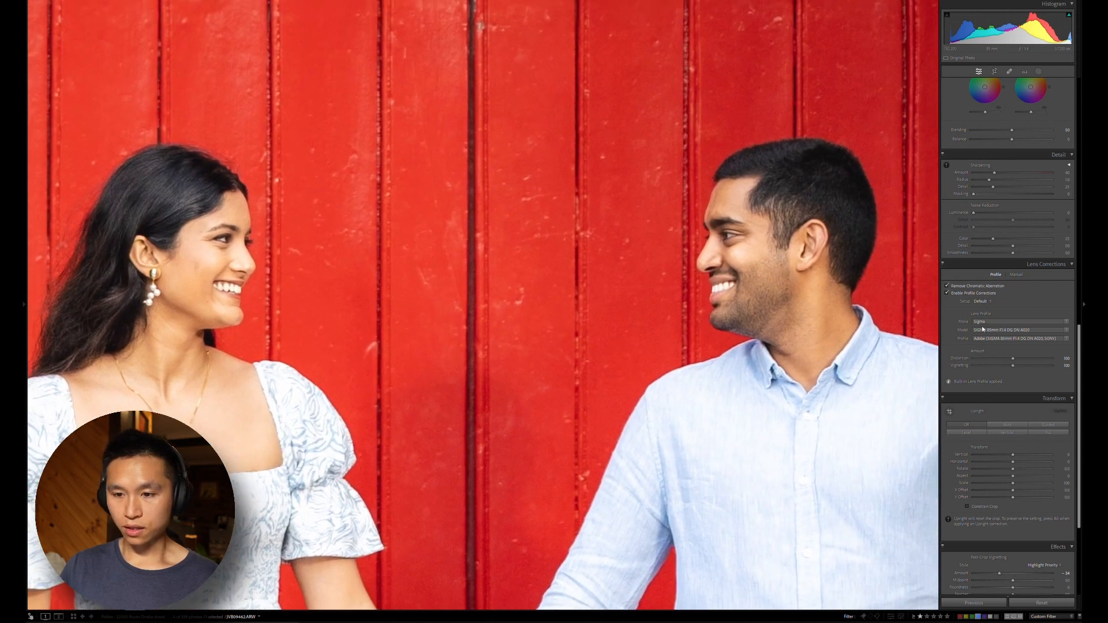
{"action": "scroll", "coordinate": [964, 335], "scroll_direction": "down", "scroll_amount": 3}
{"action": "scroll", "coordinate": [964, 336], "scroll_direction": "down", "scroll_amount": 2}
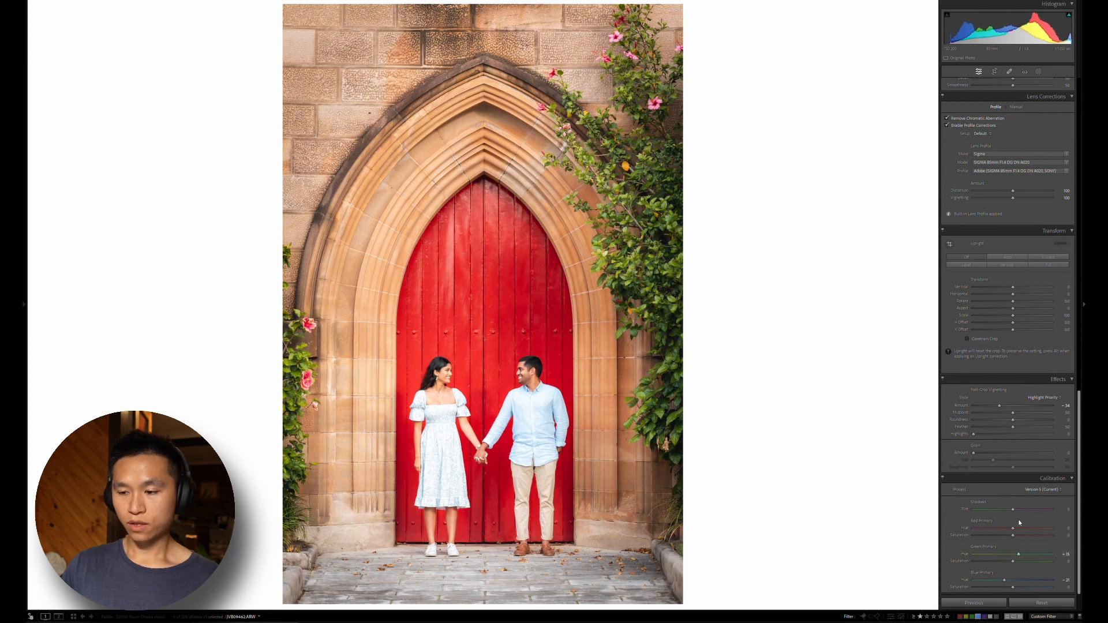
{"action": "left_click_drag", "start_coordinate": [1017, 523], "coordinate": [1038, 527]}
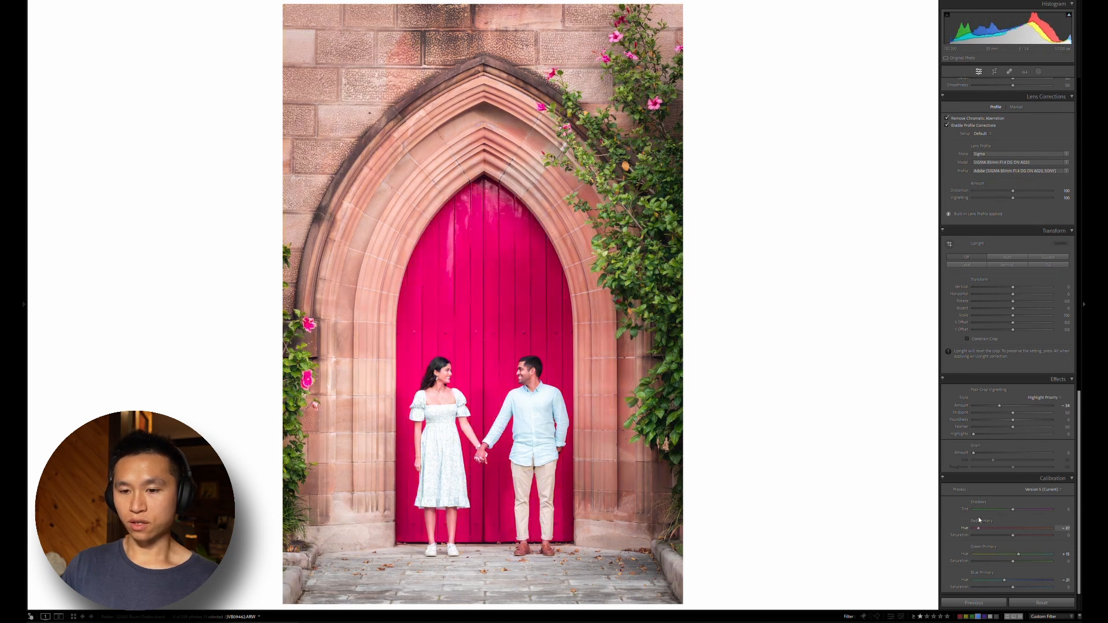
{"action": "left_click_drag", "start_coordinate": [979, 526], "coordinate": [1019, 525]}
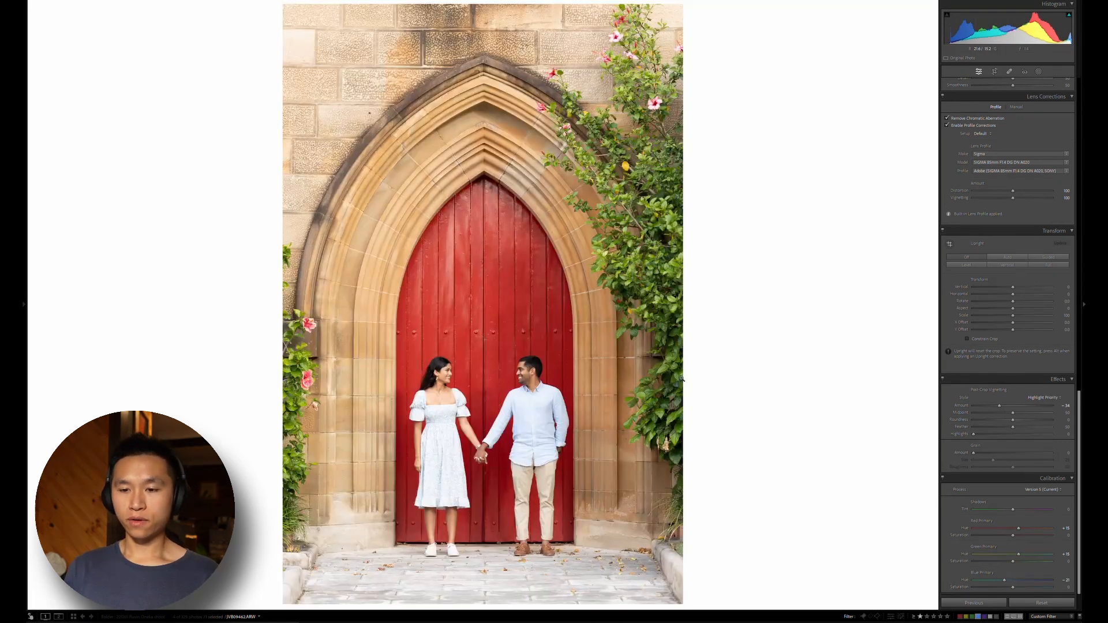
{"action": "key", "text": "backslash"}
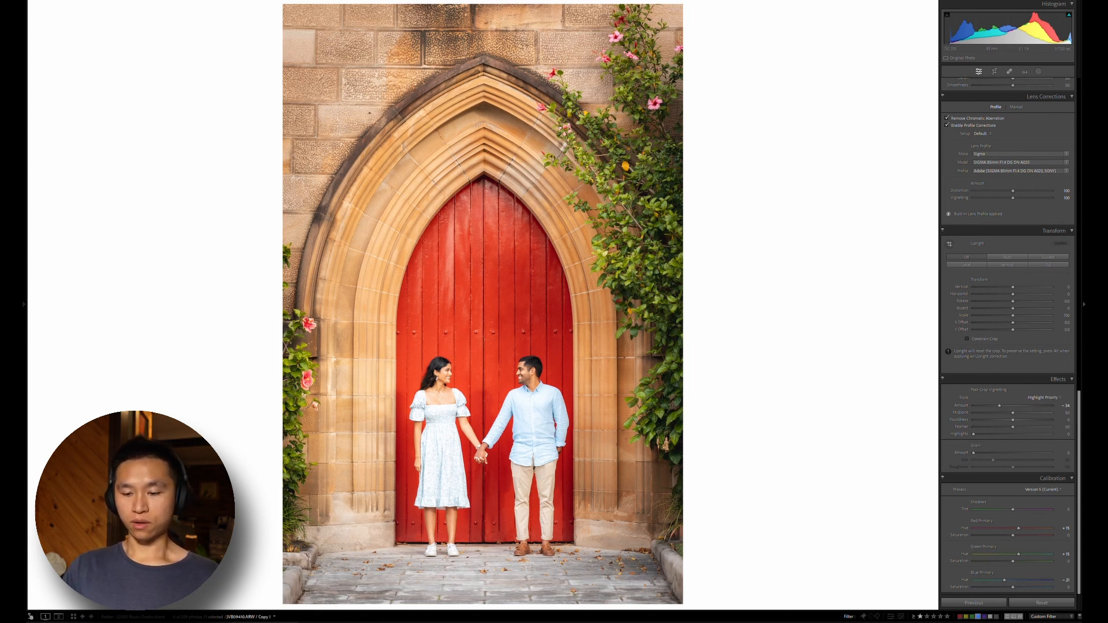
Select all the edited photos of the couple and show them side by side in Survey view
{"action": "key", "text": "ctrl+a"}
{"action": "key", "text": "g"}
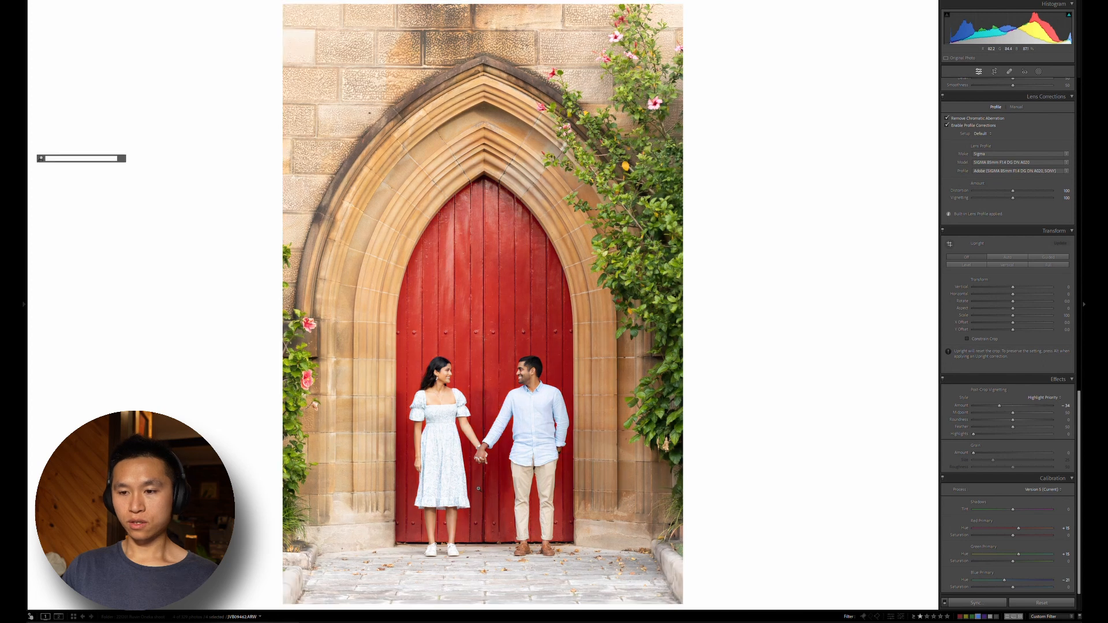
{"action": "key", "text": "n"}
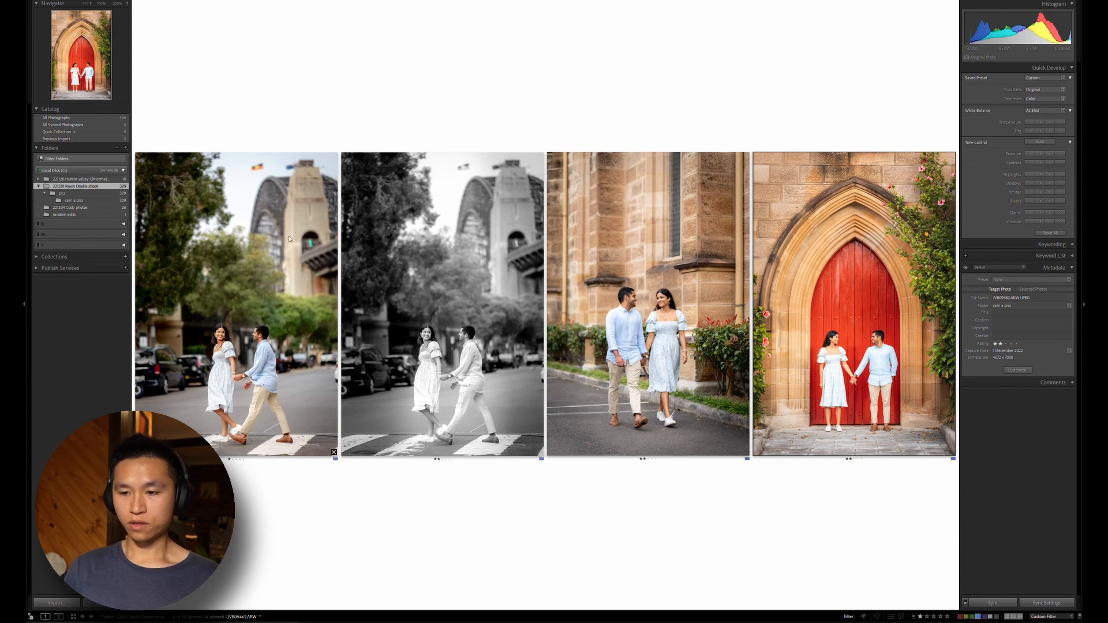
Black out the background around the surveyed photos and remove the colour street-crossing photo from the comparison
{"action": "key", "text": "l"}
{"action": "key", "text": "l"}
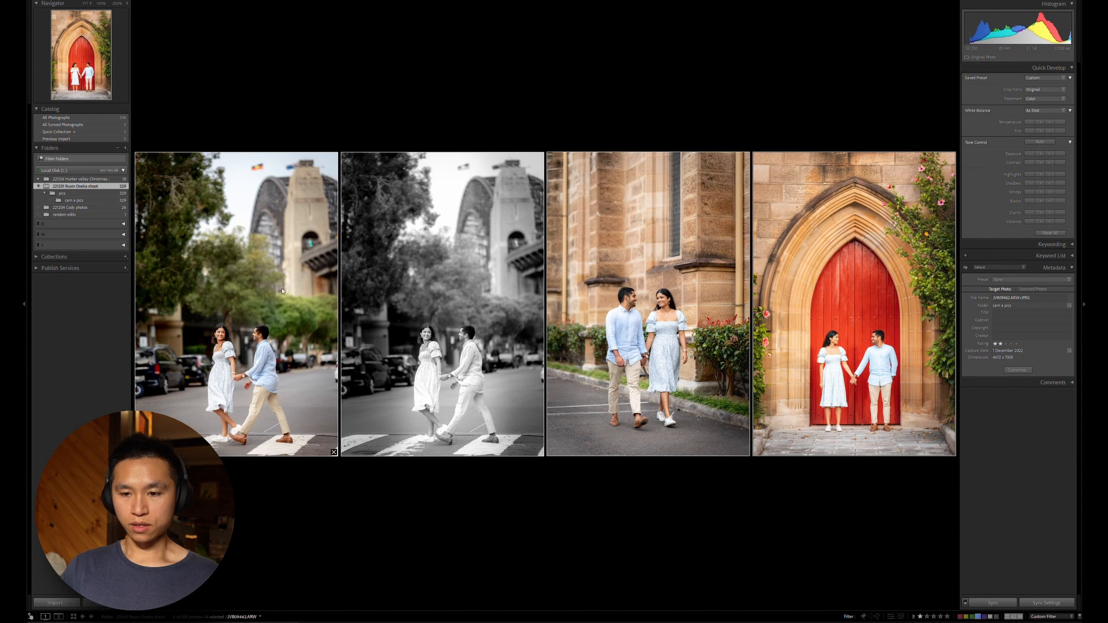
{"action": "left_click", "coordinate": [334, 452]}
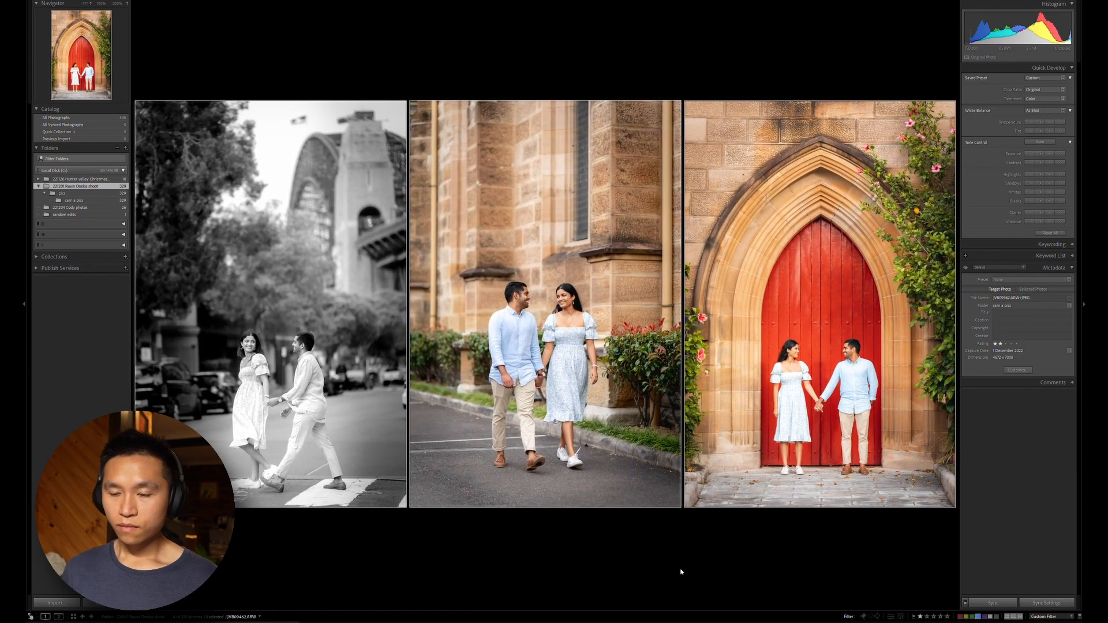